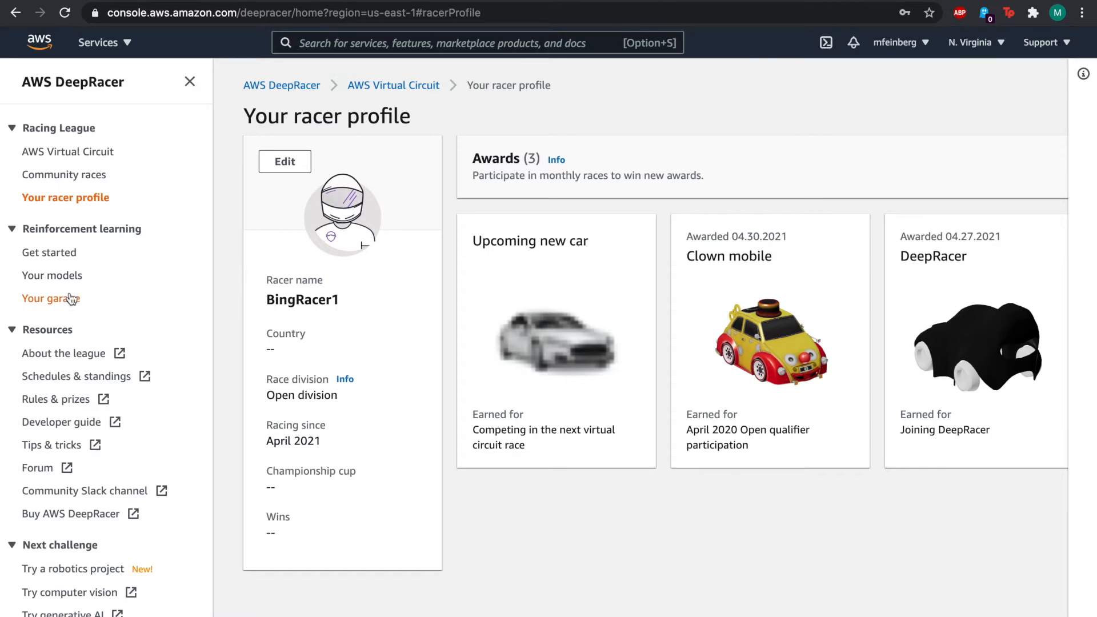
Open the reinforcement learning Get started page and review its overview and the three numbered steps
{"action": "left_click", "coordinate": [59, 258]}
{"action": "scroll", "coordinate": [257, 285], "scroll_direction": "down", "scroll_amount": 4}
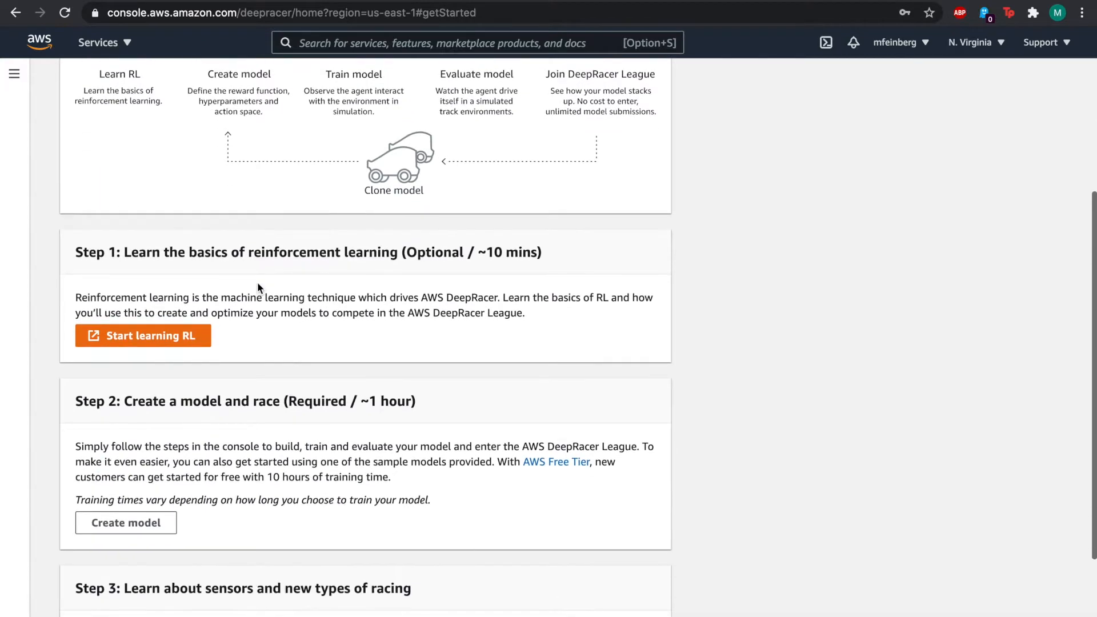
{"action": "scroll", "coordinate": [260, 288], "scroll_direction": "down", "scroll_amount": 2}
{"action": "scroll", "coordinate": [260, 288], "scroll_direction": "up", "scroll_amount": 1}
{"action": "scroll", "coordinate": [257, 283], "scroll_direction": "up", "scroll_amount": 5}
{"action": "scroll", "coordinate": [257, 282], "scroll_direction": "down", "scroll_amount": 3}
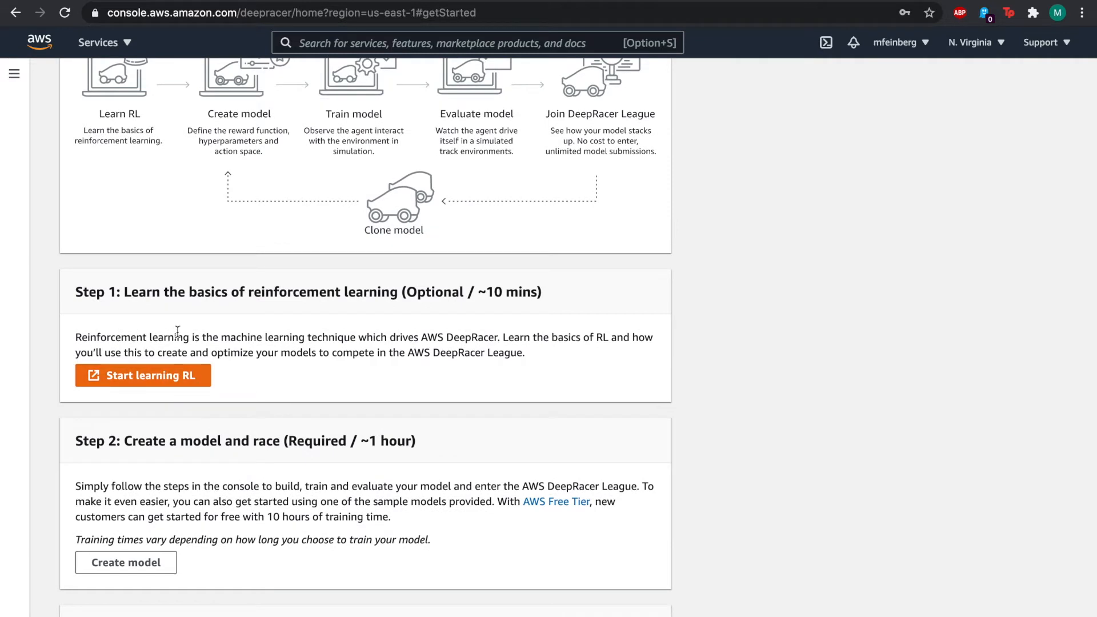
{"action": "scroll", "coordinate": [200, 443], "scroll_direction": "down", "scroll_amount": 2}
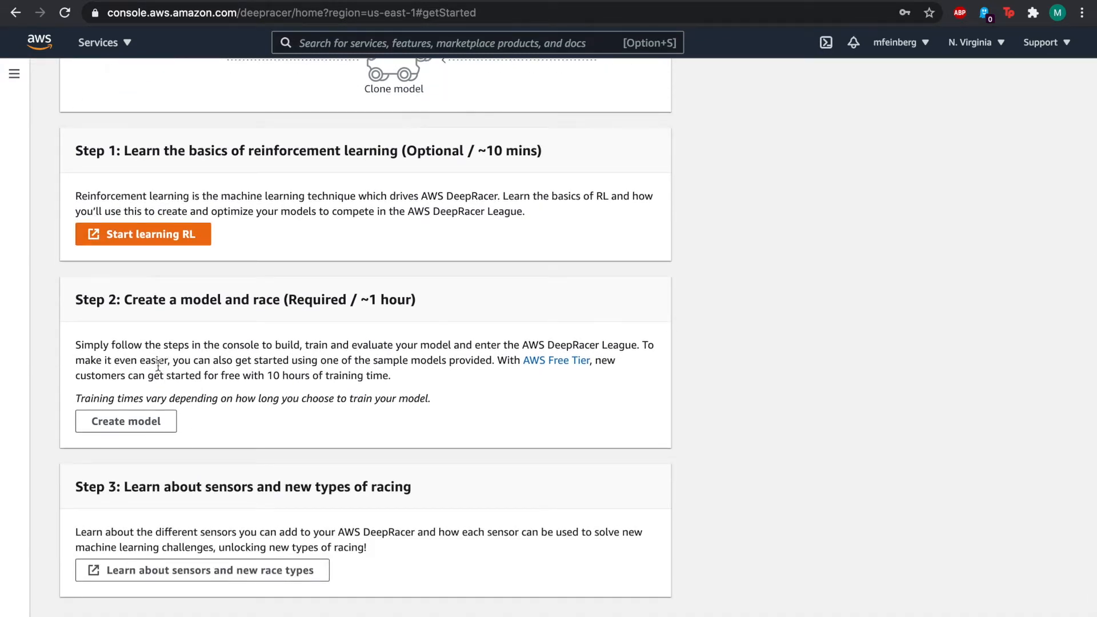
{"action": "scroll", "coordinate": [157, 365], "scroll_direction": "up", "scroll_amount": 6}
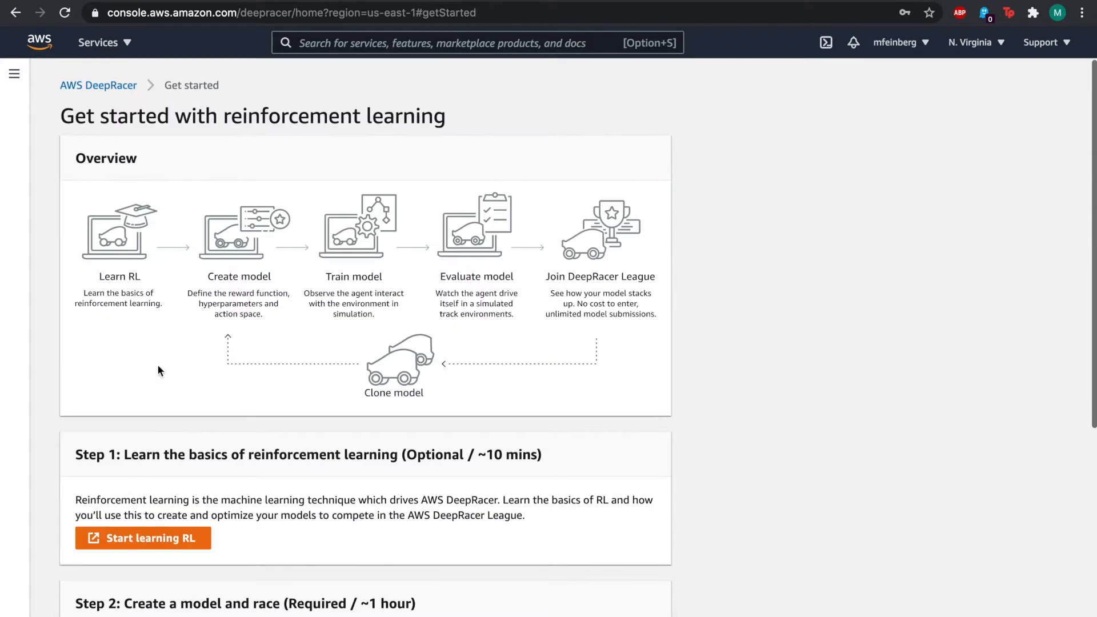
Open the garage and look through all the vehicles, down to The Original DeepRacer
{"action": "left_click", "coordinate": [14, 73]}
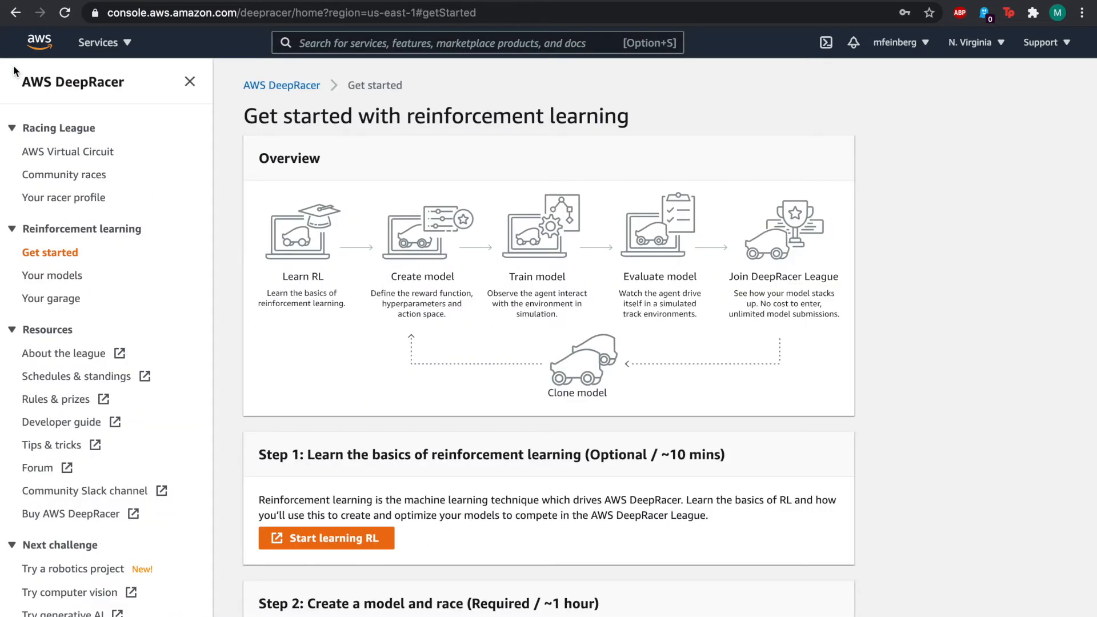
{"action": "left_click", "coordinate": [58, 299]}
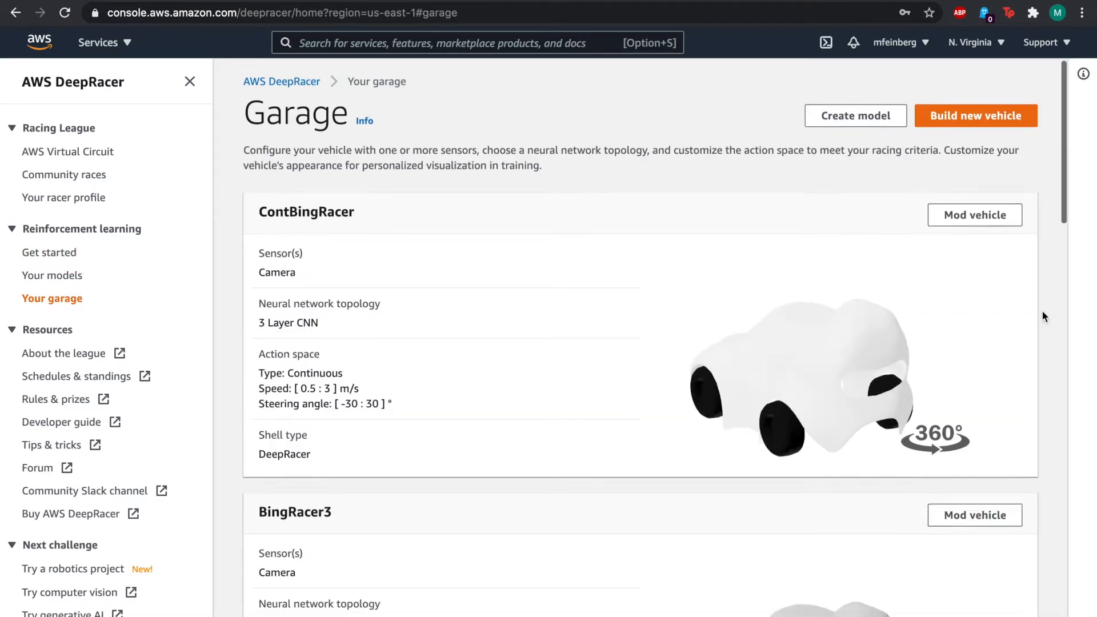
{"action": "scroll", "coordinate": [1043, 317], "scroll_direction": "down", "scroll_amount": 5}
{"action": "scroll", "coordinate": [1044, 312], "scroll_direction": "down", "scroll_amount": 15}
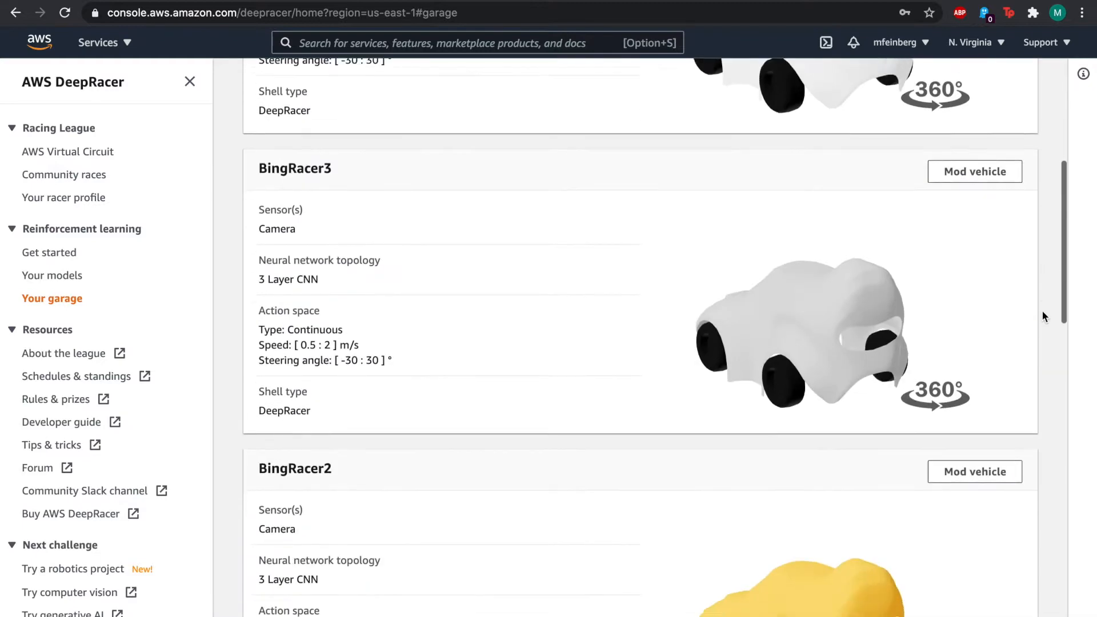
{"action": "scroll", "coordinate": [1042, 316], "scroll_direction": "down", "scroll_amount": 9}
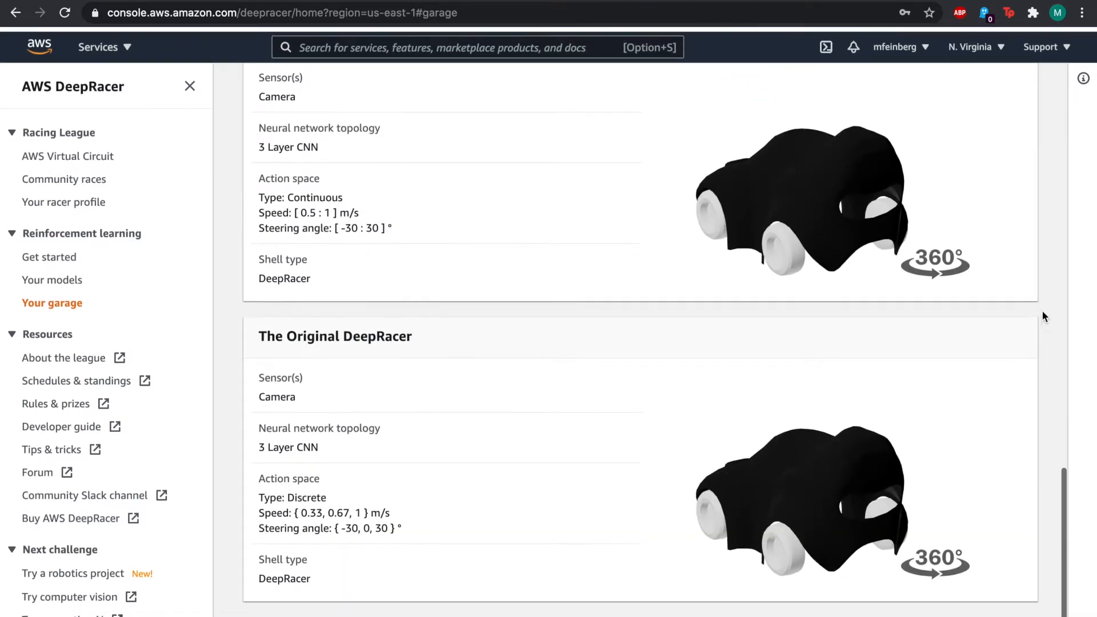
{"action": "scroll", "coordinate": [1043, 317], "scroll_direction": "up", "scroll_amount": 20}
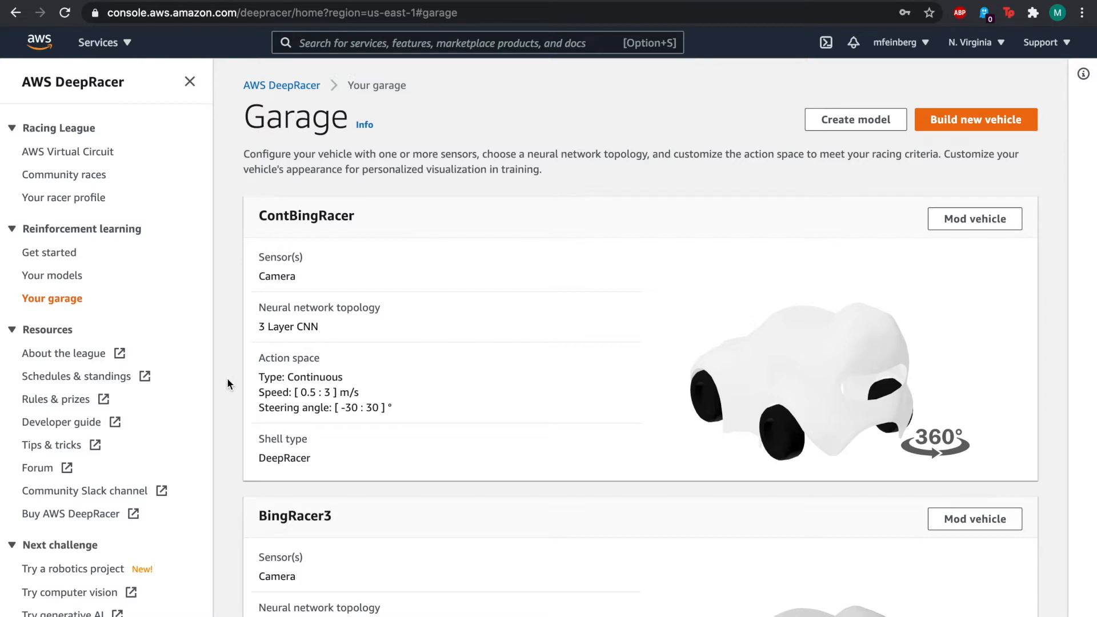
Examine the action space of the ContBingRacer vehicle, including its type, speed range and steering angle
{"action": "scroll", "coordinate": [227, 383], "scroll_direction": "down", "scroll_amount": 2}
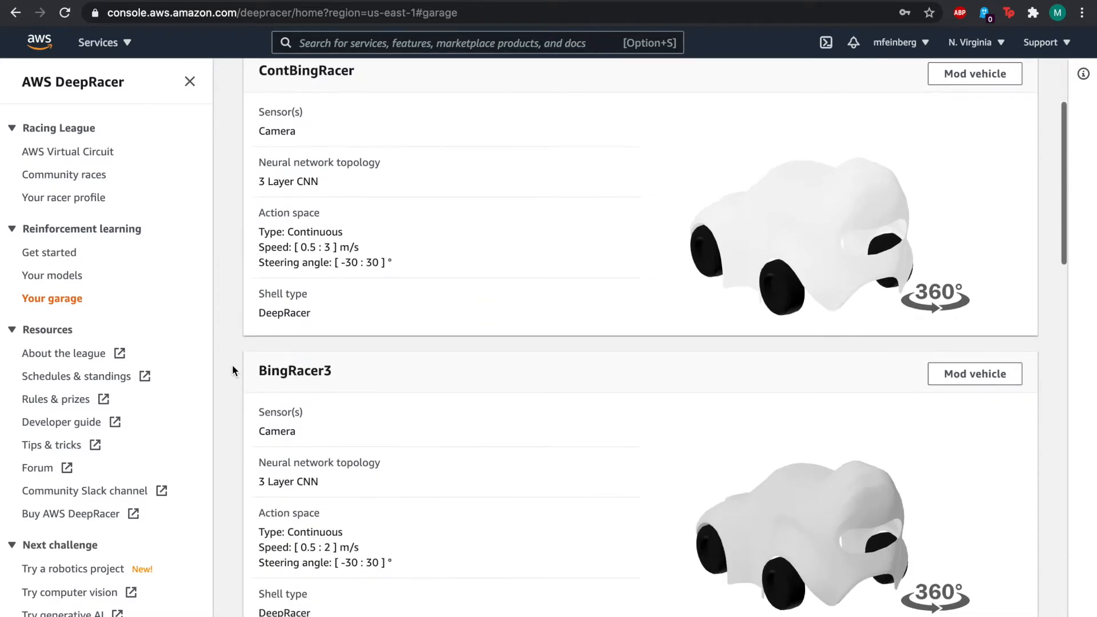
{"action": "scroll", "coordinate": [237, 349], "scroll_direction": "up", "scroll_amount": 1}
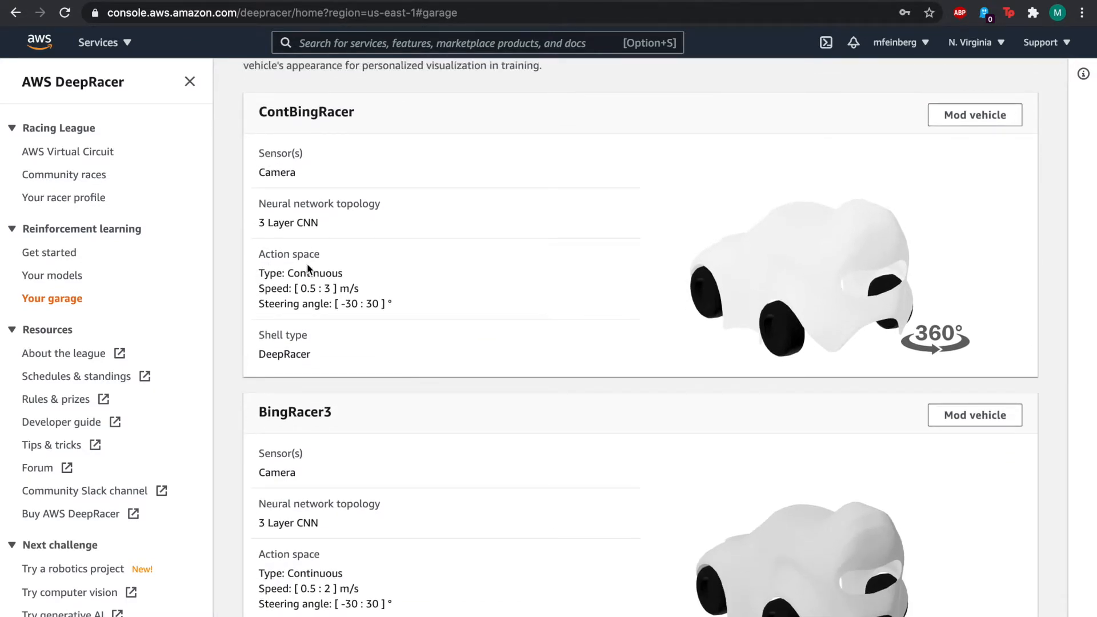
{"action": "scroll", "coordinate": [242, 334], "scroll_direction": "down", "scroll_amount": 2}
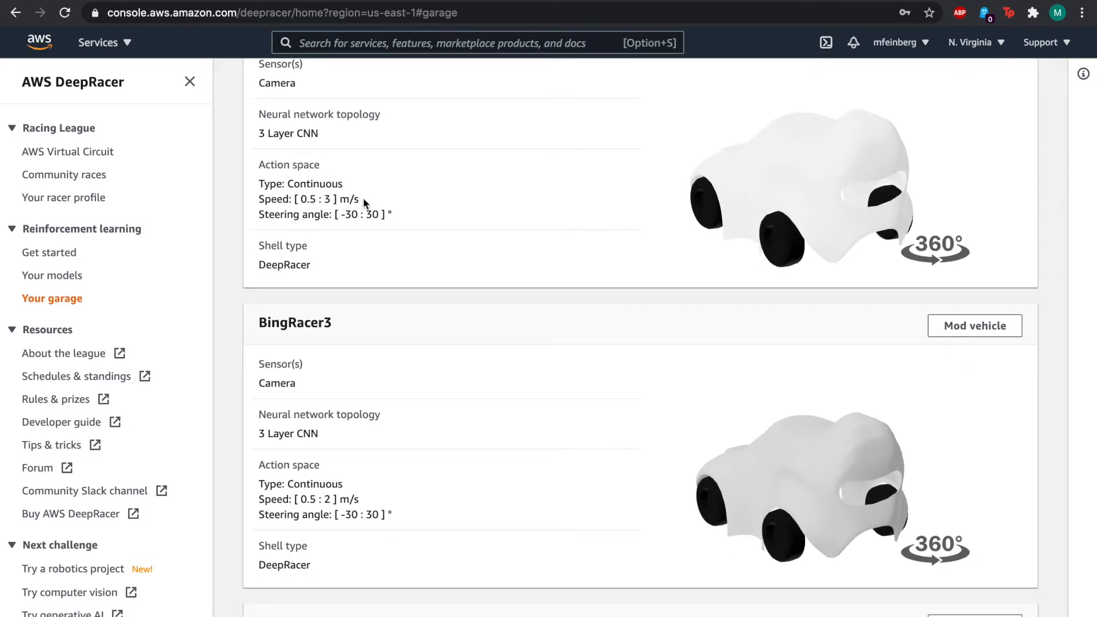
{"action": "left_click_drag", "start_coordinate": [260, 199], "coordinate": [409, 203]}
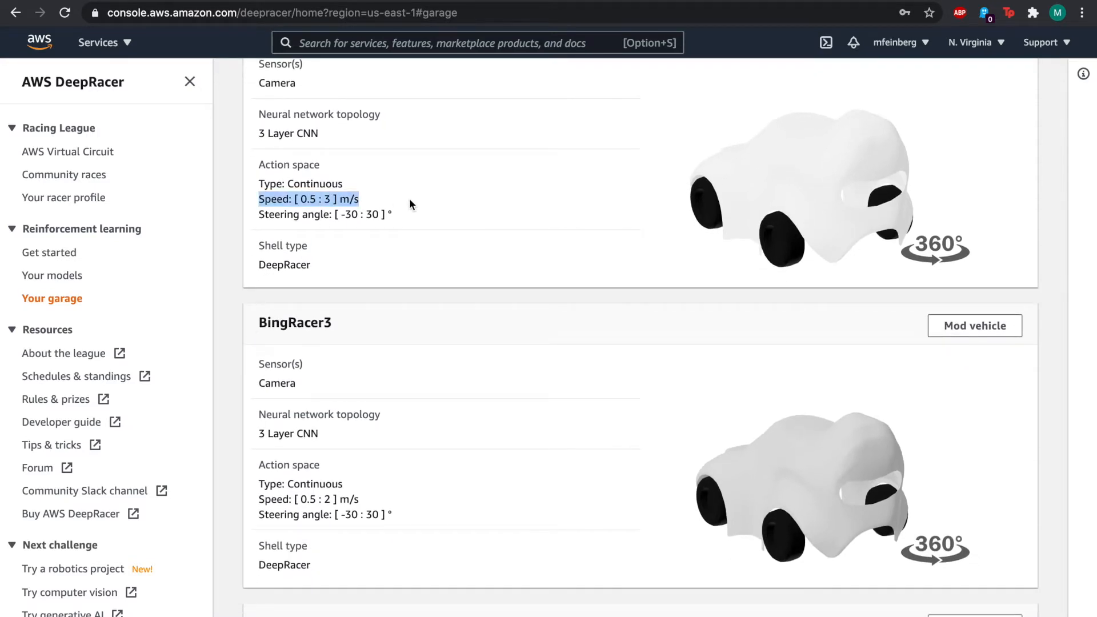
{"action": "left_click", "coordinate": [258, 218]}
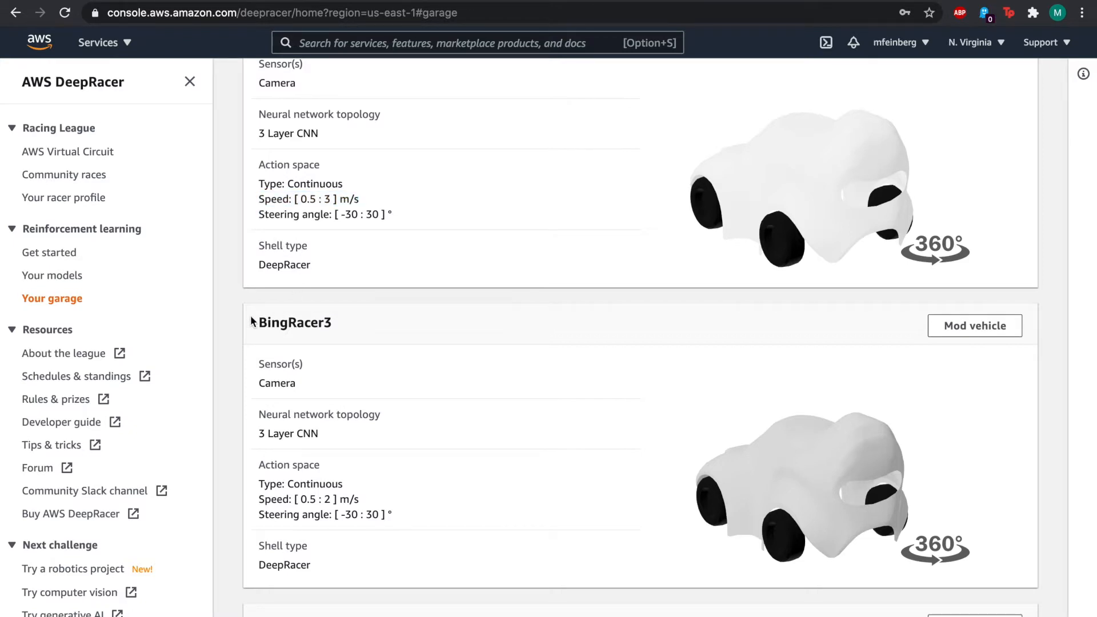
{"action": "scroll", "coordinate": [252, 322], "scroll_direction": "down", "scroll_amount": 1}
{"action": "left_click_drag", "start_coordinate": [264, 160], "coordinate": [412, 175]}
{"action": "scroll", "coordinate": [297, 320], "scroll_direction": "down", "scroll_amount": 2}
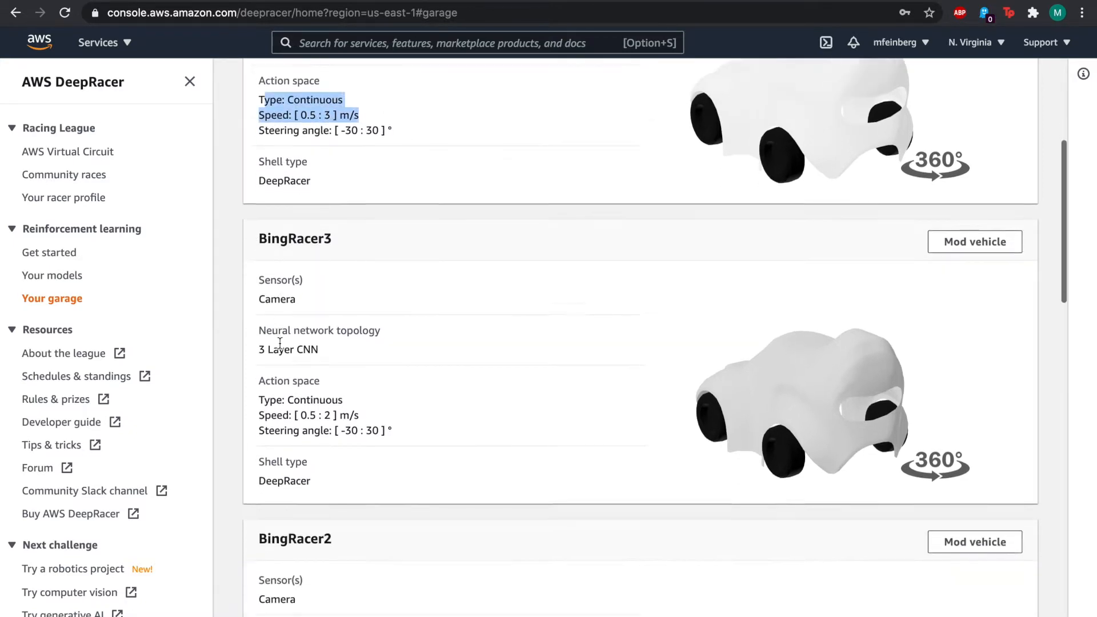
Examine the BingRacer2 vehicle's action space, including its type, steering angles and speeds
{"action": "scroll", "coordinate": [280, 343], "scroll_direction": "down", "scroll_amount": 5}
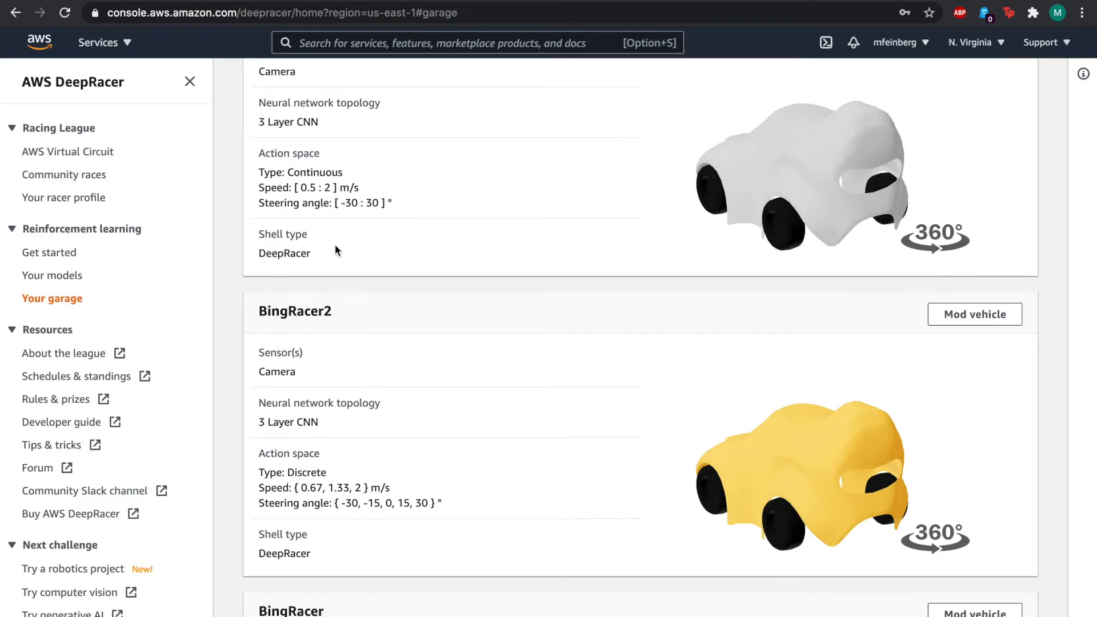
{"action": "scroll", "coordinate": [336, 250], "scroll_direction": "down", "scroll_amount": 3}
{"action": "left_click_drag", "start_coordinate": [254, 398], "coordinate": [335, 424]}
{"action": "left_click", "coordinate": [441, 440]}
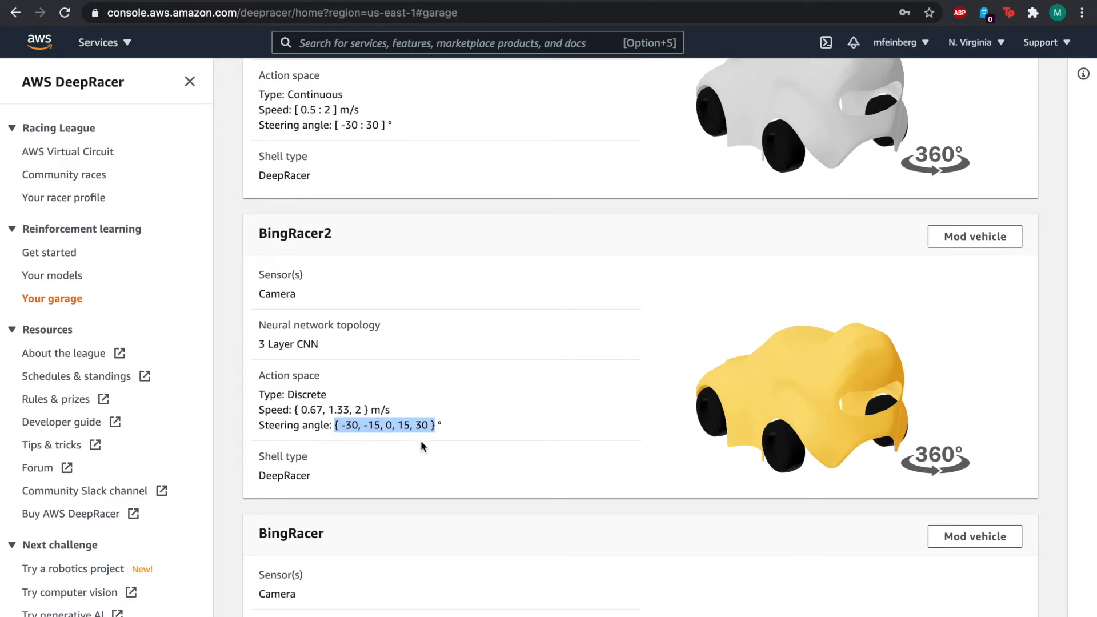
{"action": "left_click", "coordinate": [392, 419]}
{"action": "left_click_drag", "start_coordinate": [393, 410], "coordinate": [253, 410]}
{"action": "left_click", "coordinate": [251, 389]}
Compare the custom vehicles in the garage with the two Original DeepRacer vehicles at the end of the list
{"action": "scroll", "coordinate": [250, 389], "scroll_direction": "up", "scroll_amount": 4}
{"action": "scroll", "coordinate": [251, 389], "scroll_direction": "up", "scroll_amount": 6}
{"action": "scroll", "coordinate": [250, 389], "scroll_direction": "down", "scroll_amount": 2}
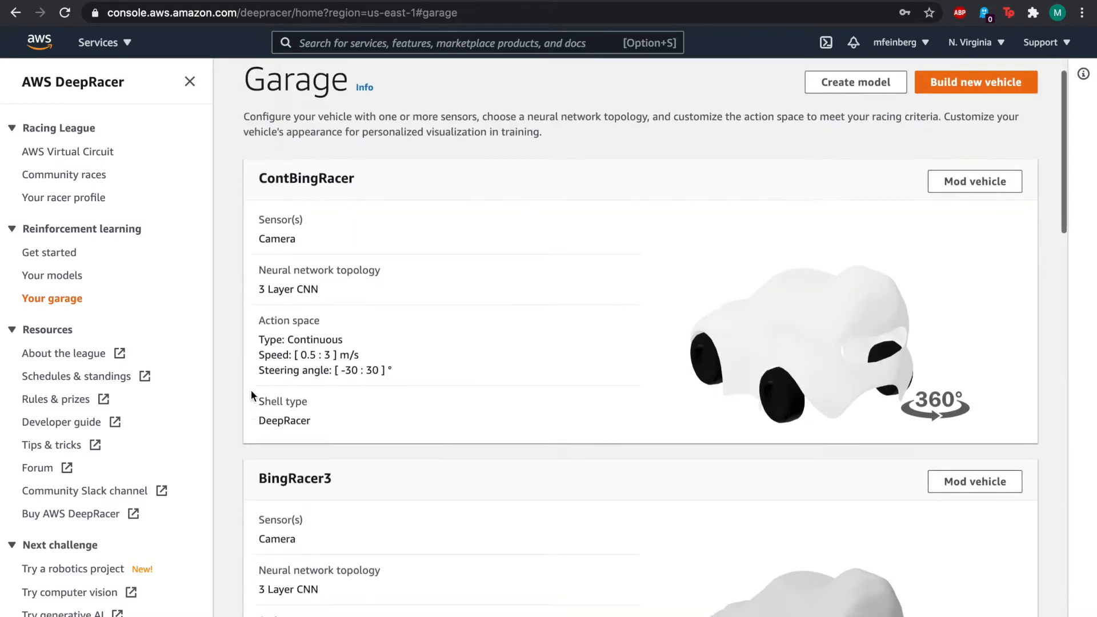
{"action": "scroll", "coordinate": [250, 389], "scroll_direction": "up", "scroll_amount": 2}
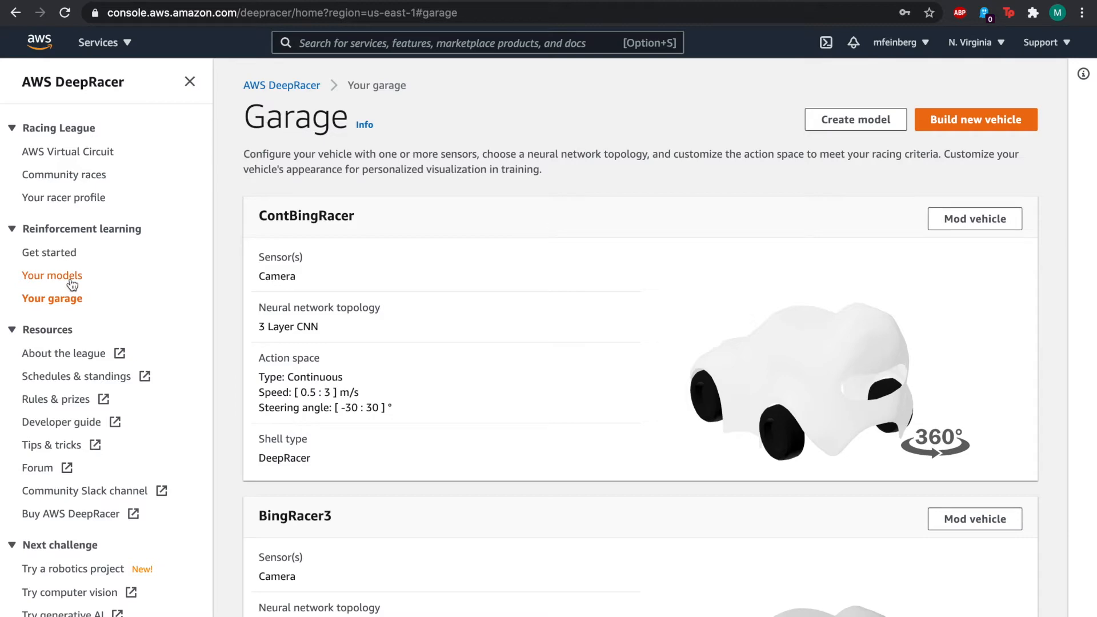
{"action": "scroll", "coordinate": [310, 355], "scroll_direction": "down", "scroll_amount": 20}
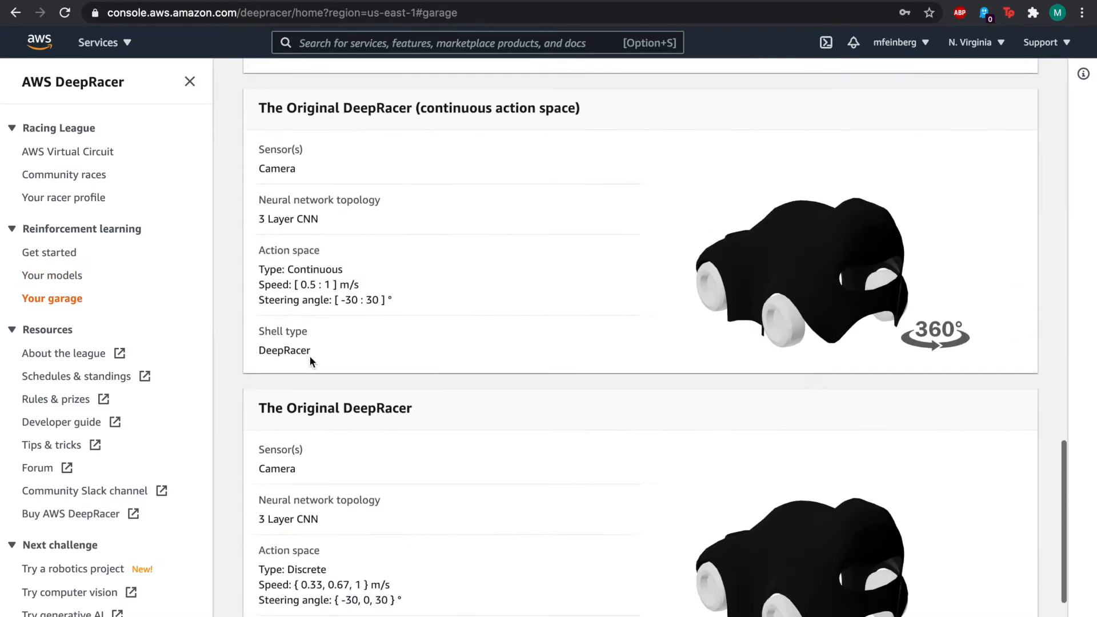
{"action": "scroll", "coordinate": [309, 356], "scroll_direction": "up", "scroll_amount": 20}
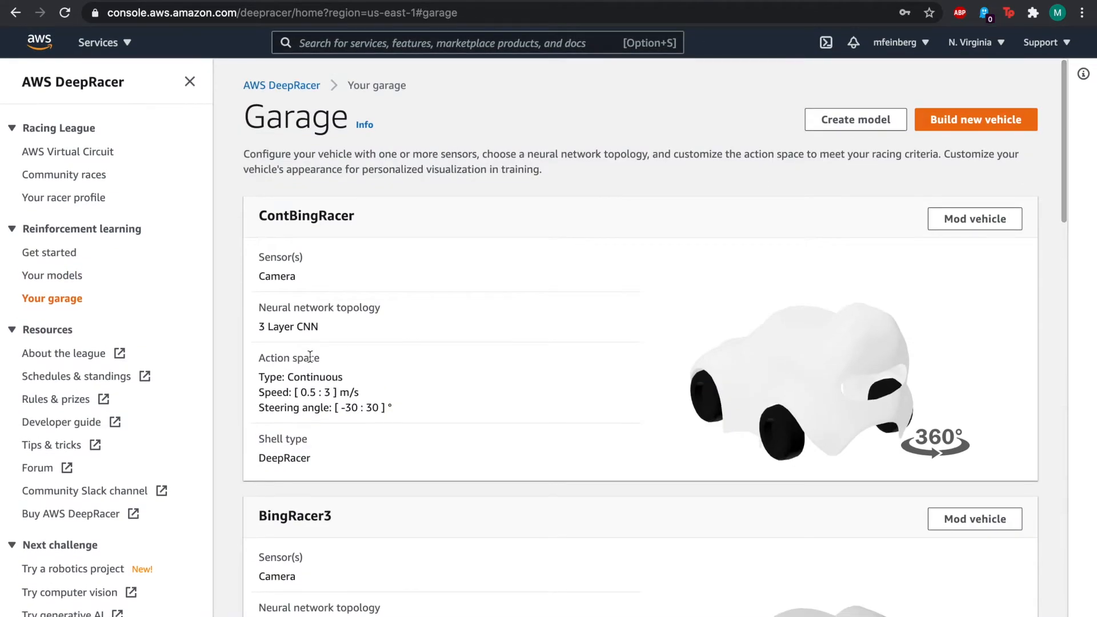
{"action": "scroll", "coordinate": [309, 355], "scroll_direction": "down", "scroll_amount": 20}
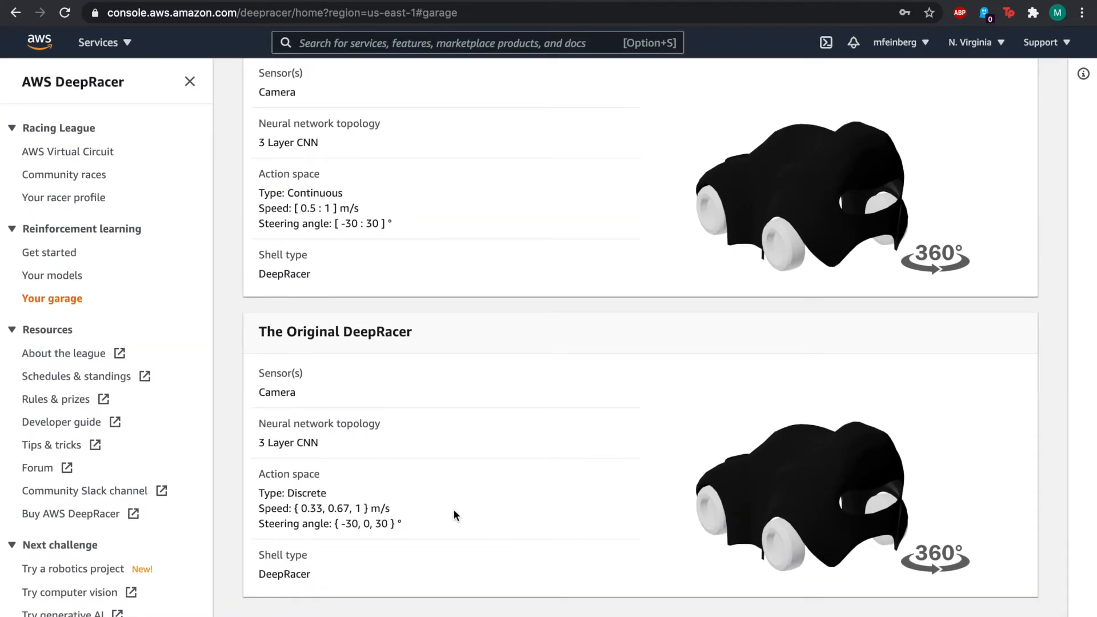
{"action": "scroll", "coordinate": [225, 280], "scroll_direction": "up", "scroll_amount": 20}
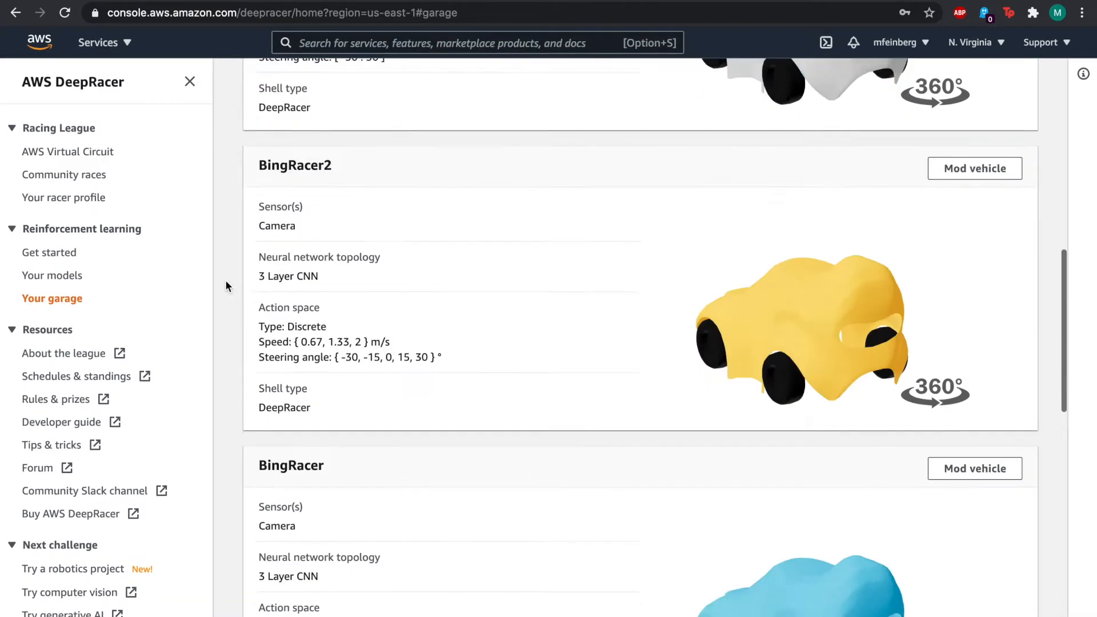
{"action": "scroll", "coordinate": [554, 221], "scroll_direction": "up", "scroll_amount": 2}
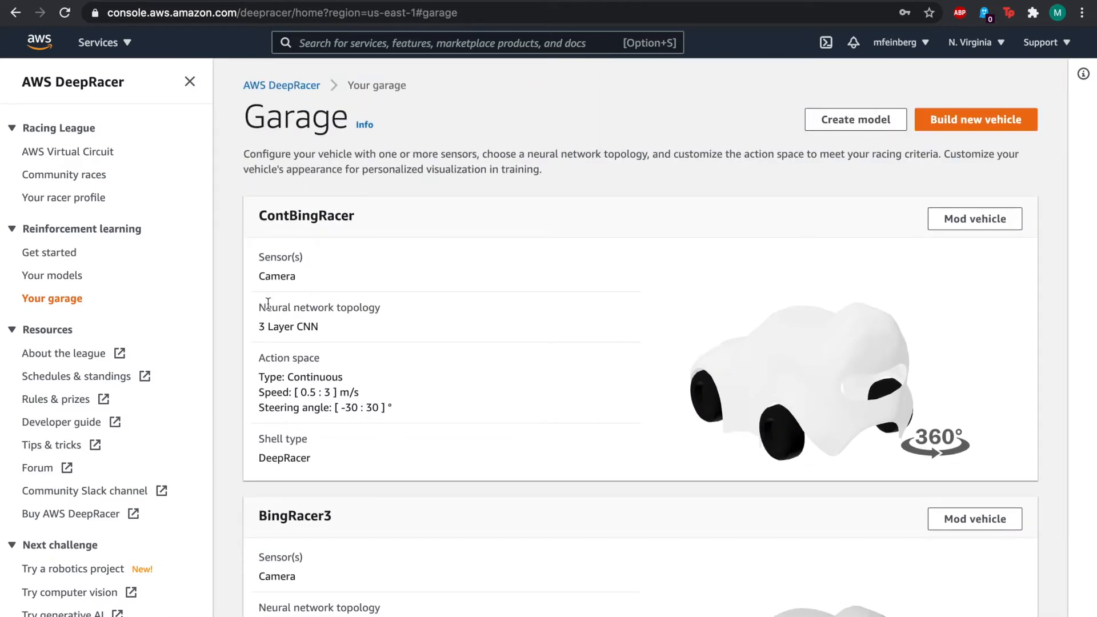
Start creating a new model from the models list and name it TestModel
{"action": "left_click", "coordinate": [77, 280]}
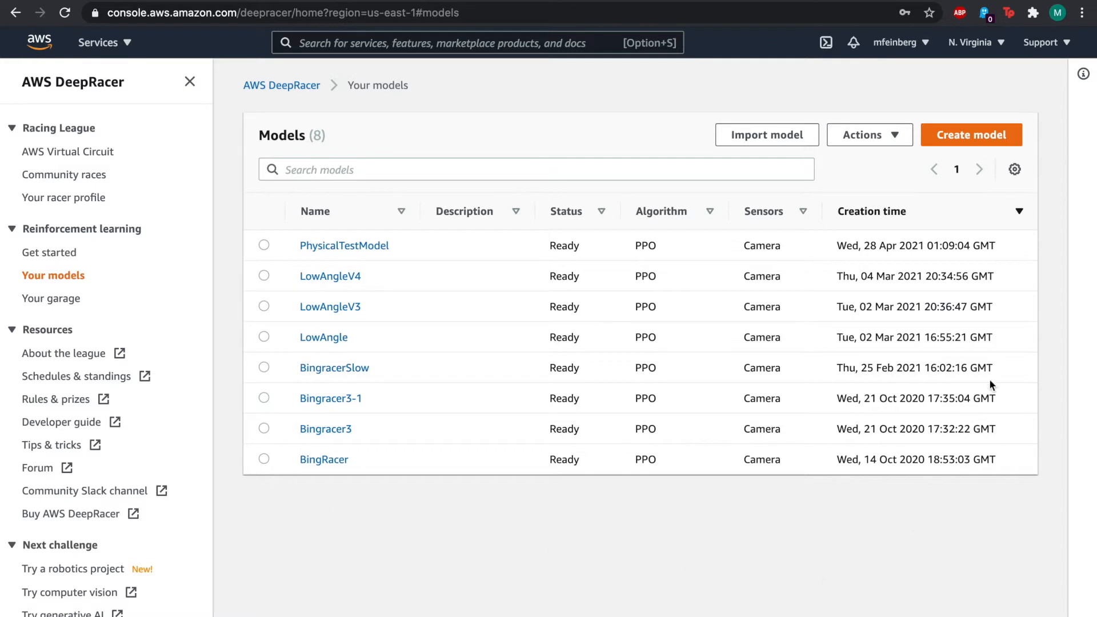
{"action": "left_click", "coordinate": [991, 133]}
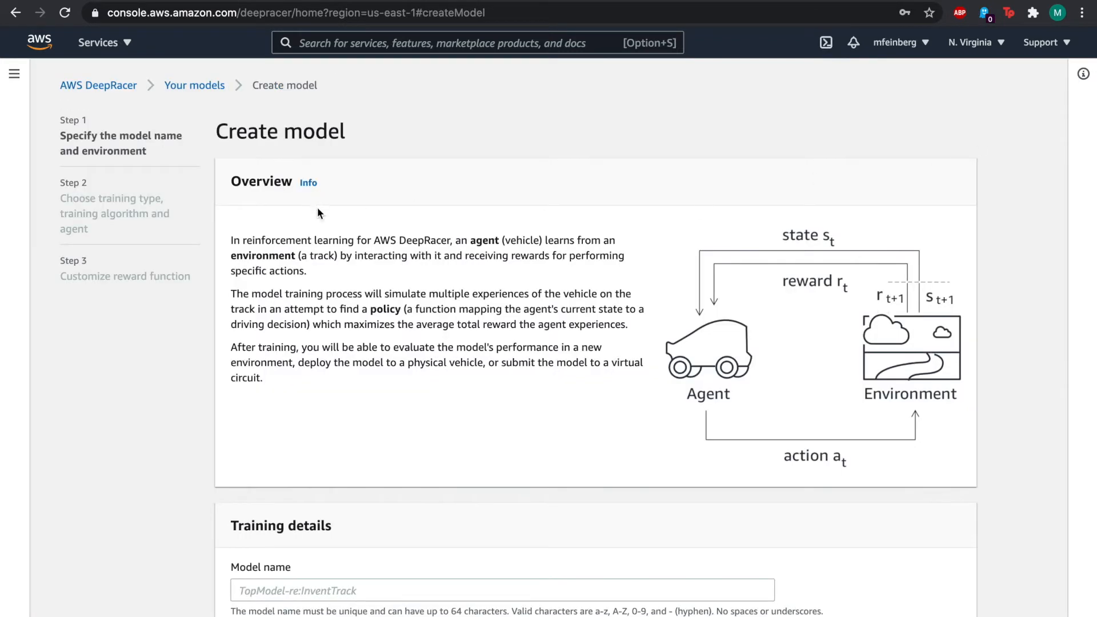
{"action": "scroll", "coordinate": [318, 213], "scroll_direction": "down", "scroll_amount": 5}
{"action": "left_click", "coordinate": [326, 399]}
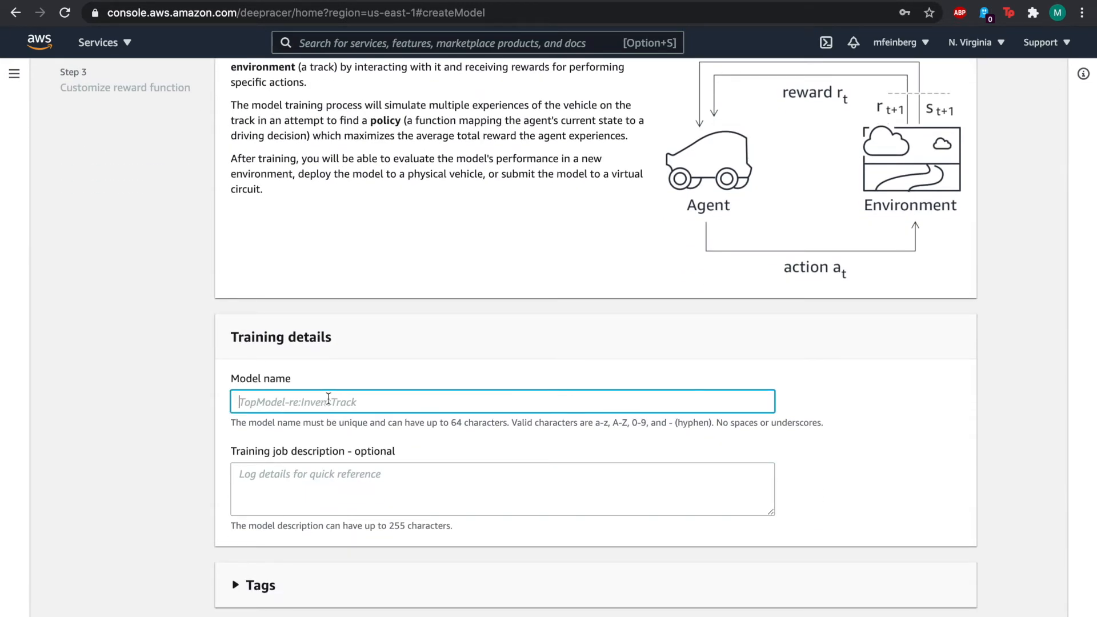
{"action": "type", "text": "TestModel"}
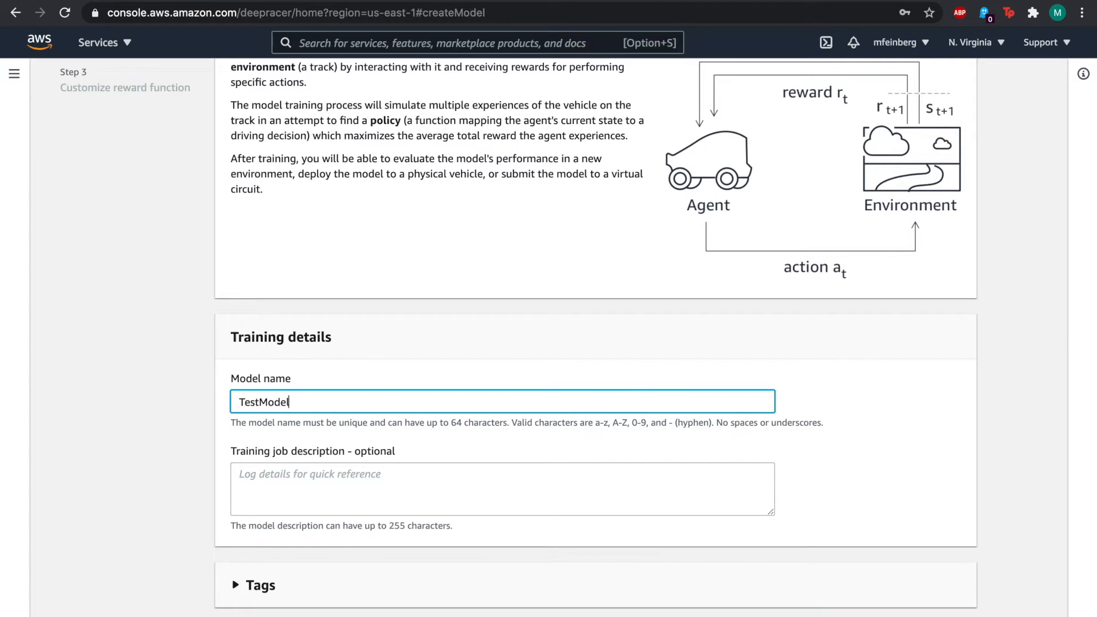
Browse the available tracks in the environment simulation and select The 2019 DeepRacer Championship Cup
{"action": "scroll", "coordinate": [311, 500], "scroll_direction": "down", "scroll_amount": 7}
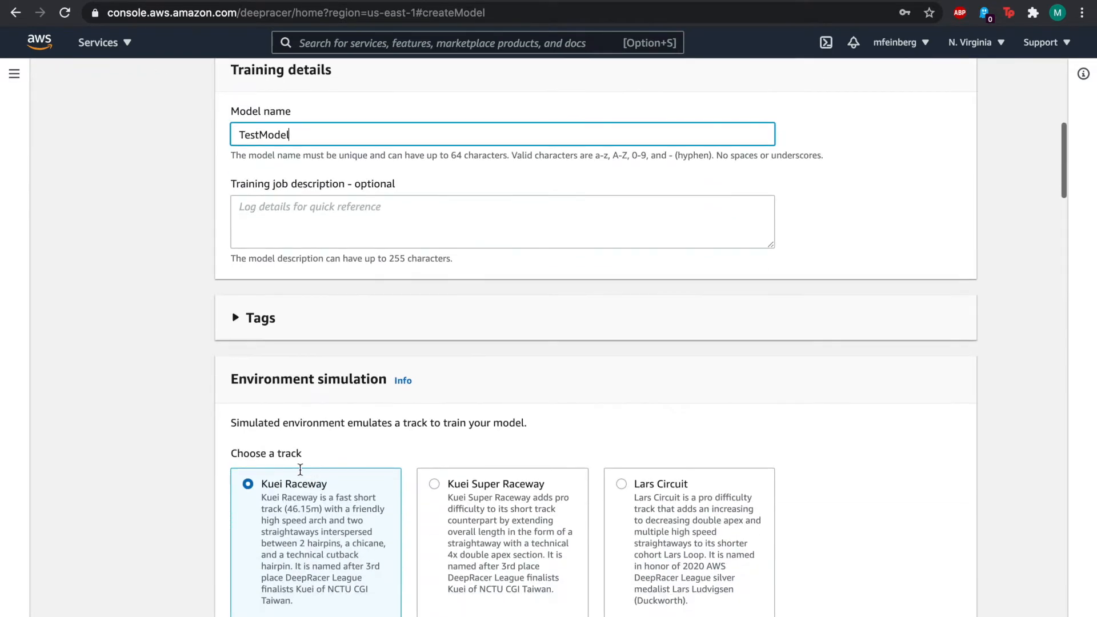
{"action": "scroll", "coordinate": [254, 223], "scroll_direction": "down", "scroll_amount": 6}
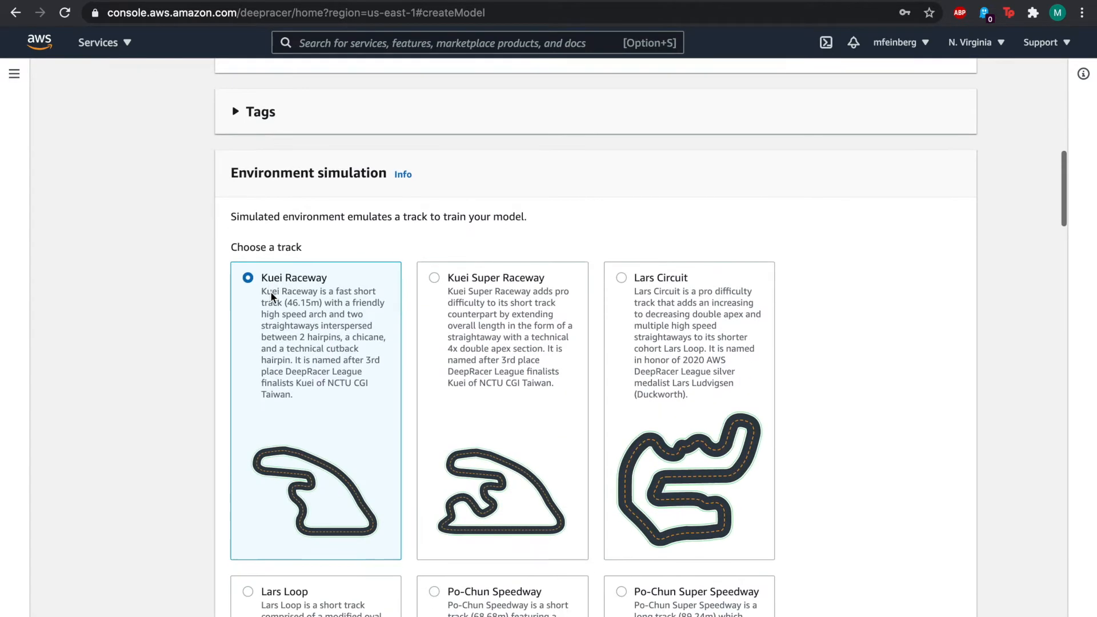
{"action": "scroll", "coordinate": [271, 293], "scroll_direction": "down", "scroll_amount": 8}
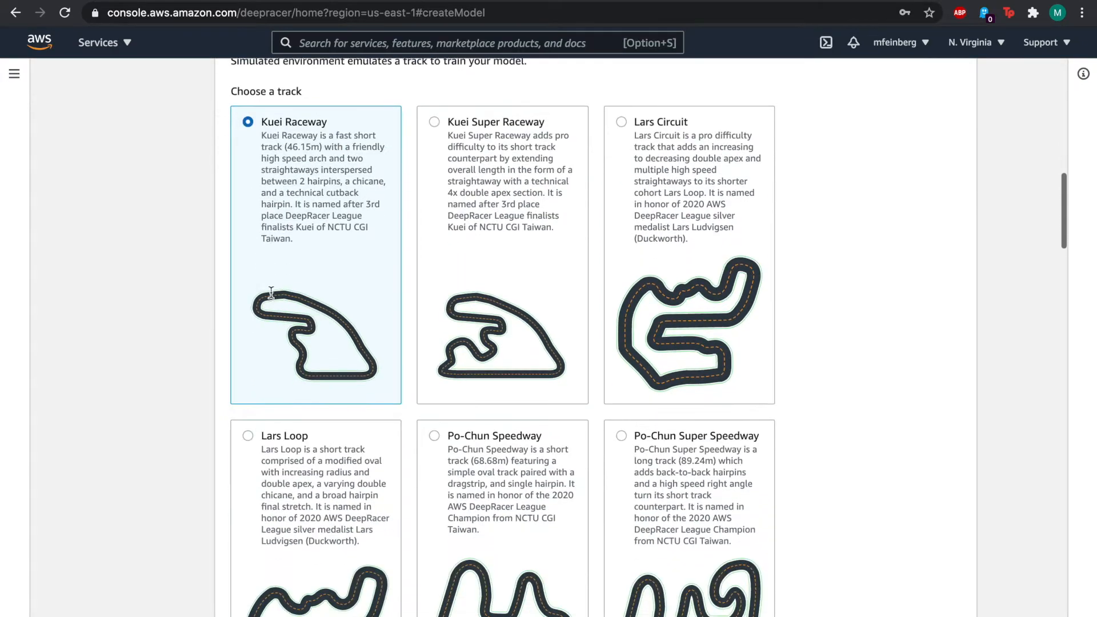
{"action": "scroll", "coordinate": [271, 293], "scroll_direction": "down", "scroll_amount": 13}
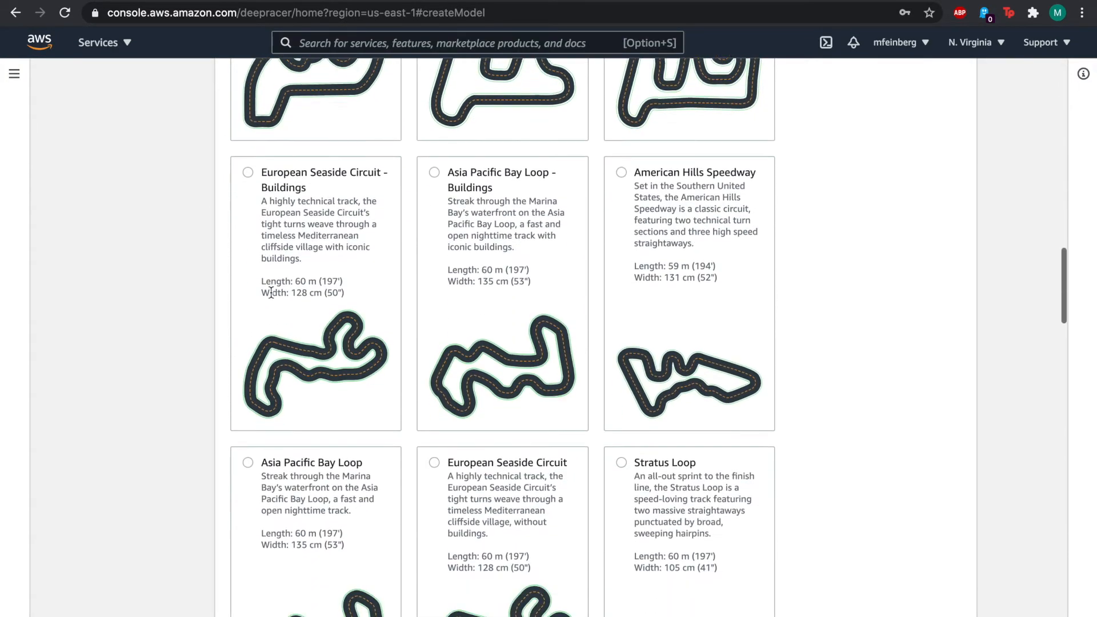
{"action": "scroll", "coordinate": [271, 293], "scroll_direction": "down", "scroll_amount": 15}
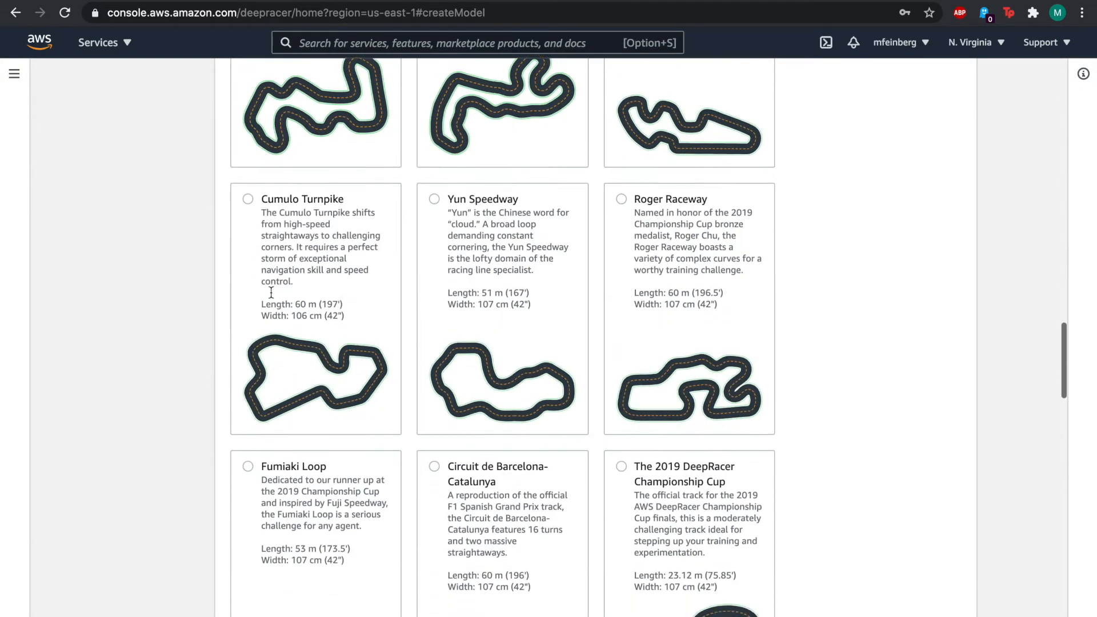
{"action": "scroll", "coordinate": [271, 292], "scroll_direction": "down", "scroll_amount": 15}
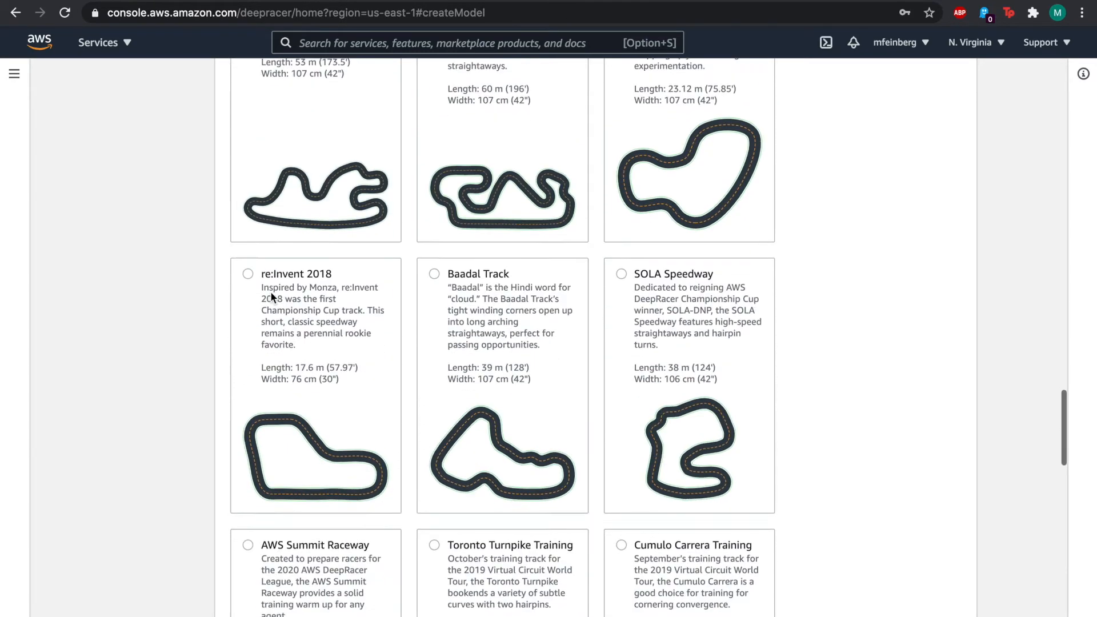
{"action": "scroll", "coordinate": [271, 292], "scroll_direction": "down", "scroll_amount": 15}
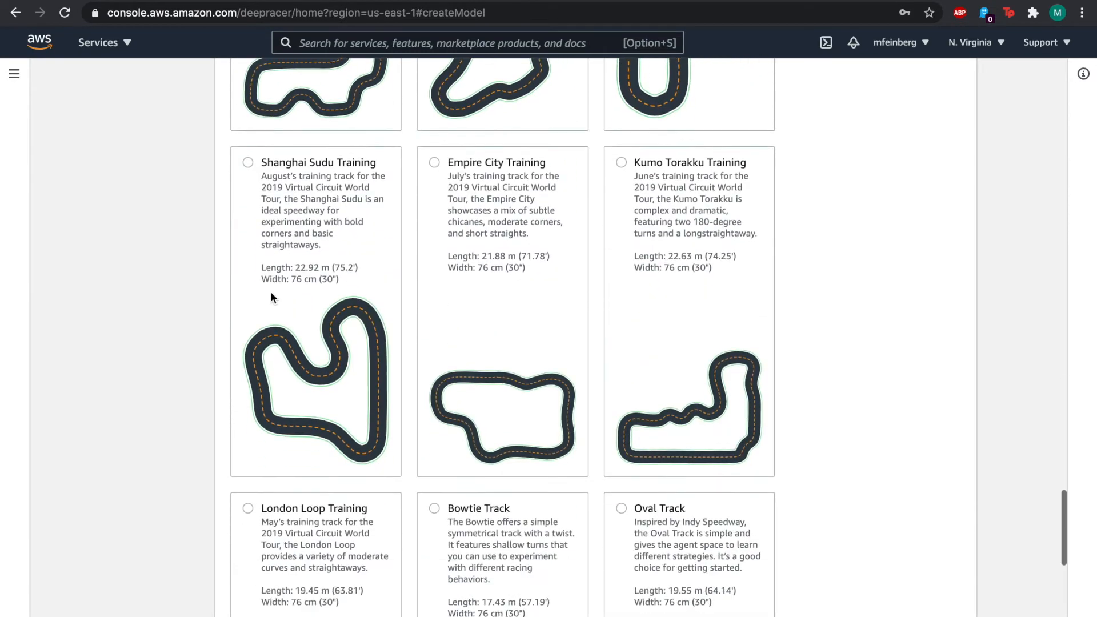
{"action": "scroll", "coordinate": [271, 292], "scroll_direction": "down", "scroll_amount": 1}
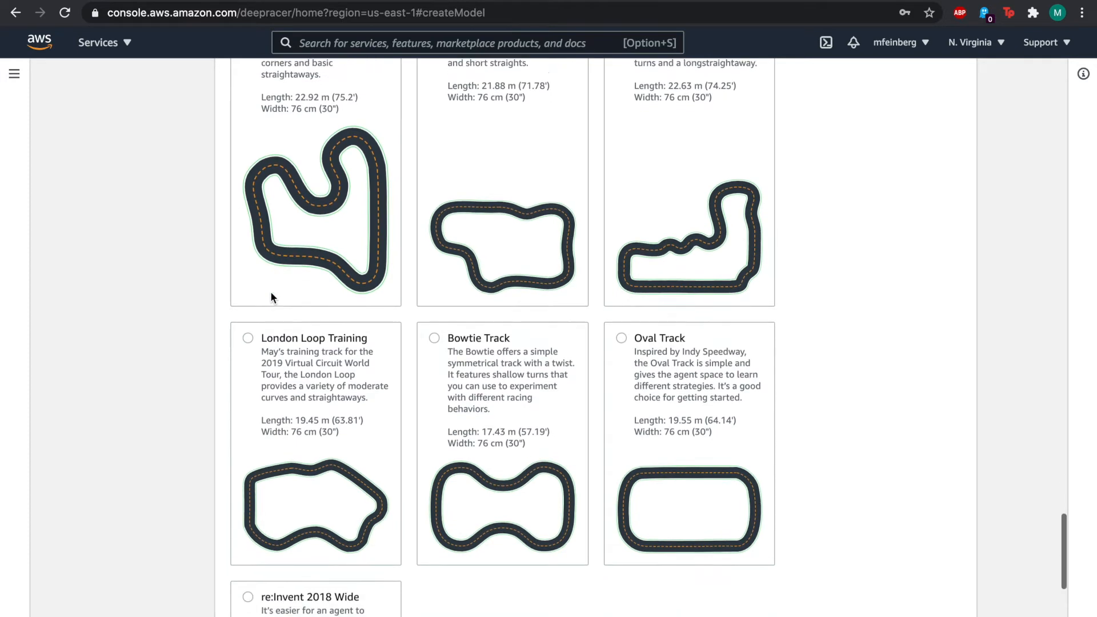
{"action": "scroll", "coordinate": [271, 292], "scroll_direction": "up", "scroll_amount": 14}
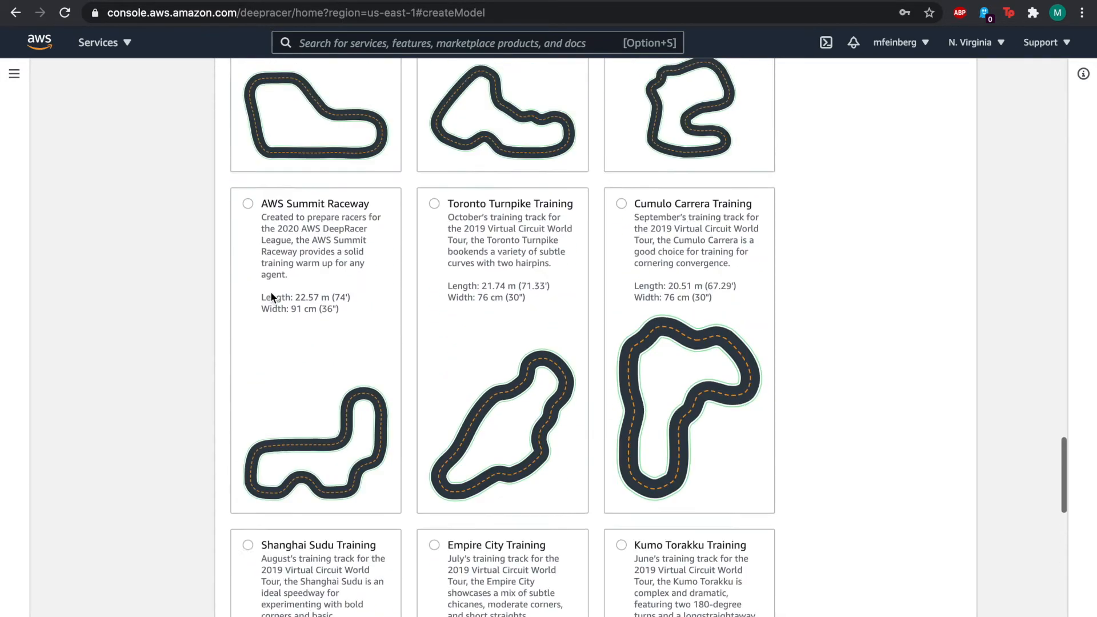
{"action": "scroll", "coordinate": [271, 294], "scroll_direction": "up", "scroll_amount": 10}
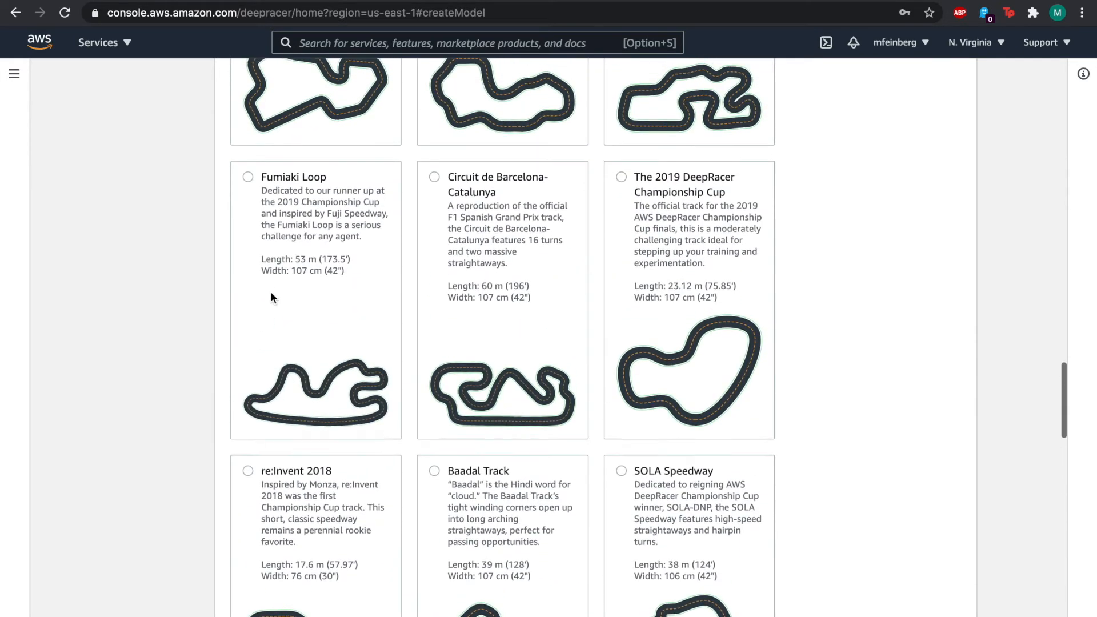
{"action": "scroll", "coordinate": [271, 297], "scroll_direction": "up", "scroll_amount": 3}
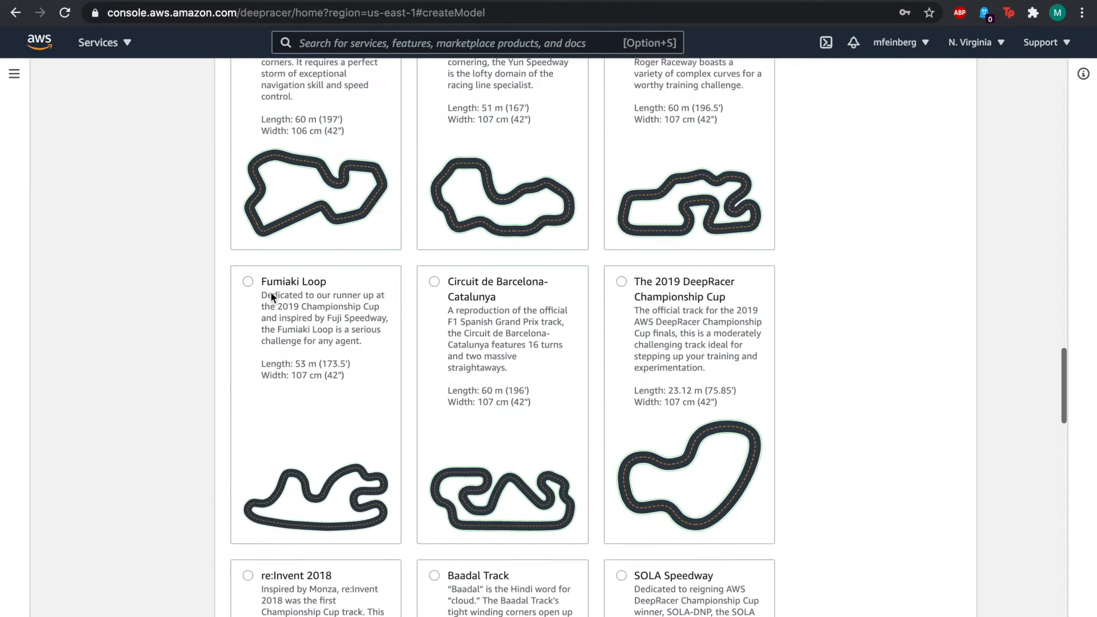
{"action": "left_click", "coordinate": [622, 285]}
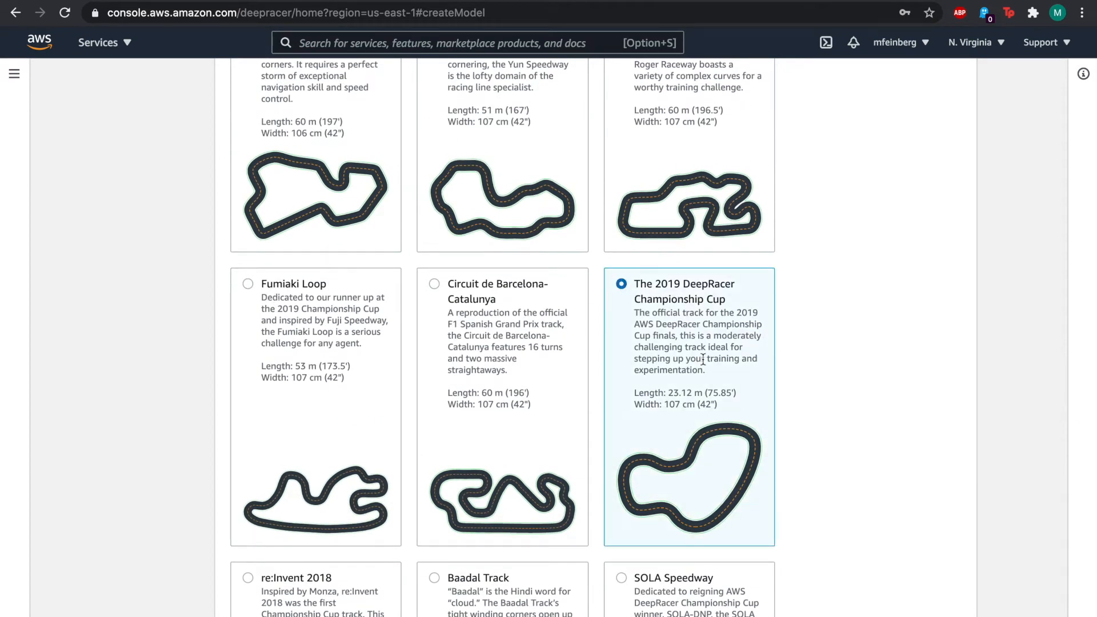
Accept the chosen track and proceed to the training type, algorithm and agent settings
{"action": "scroll", "coordinate": [703, 416], "scroll_direction": "down", "scroll_amount": 1}
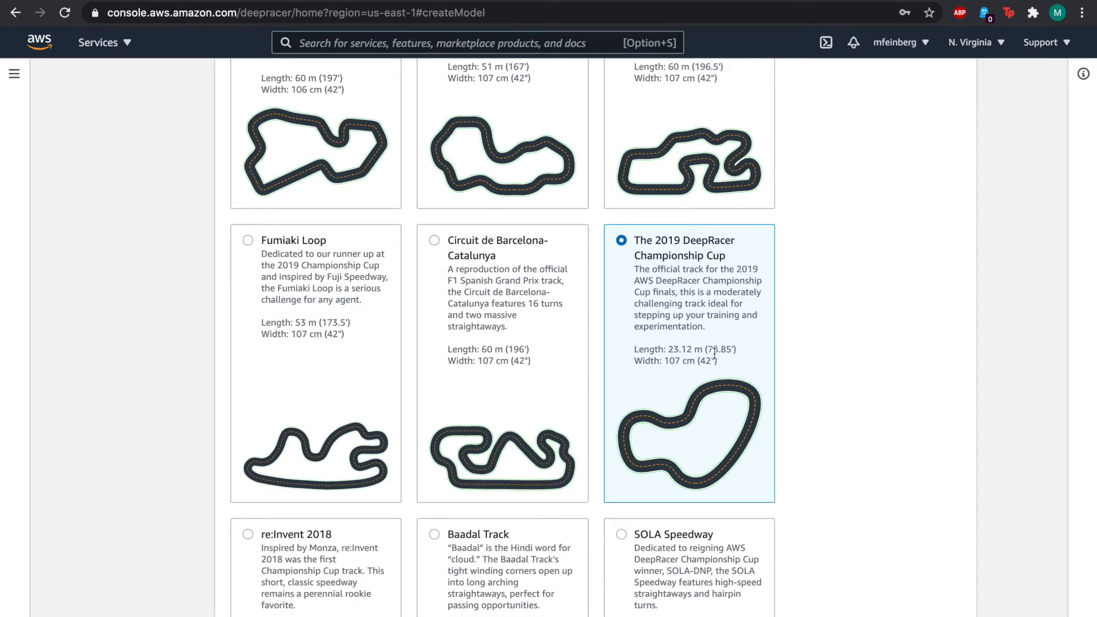
{"action": "scroll", "coordinate": [714, 354], "scroll_direction": "down", "scroll_amount": 2}
{"action": "scroll", "coordinate": [714, 353], "scroll_direction": "down", "scroll_amount": 2}
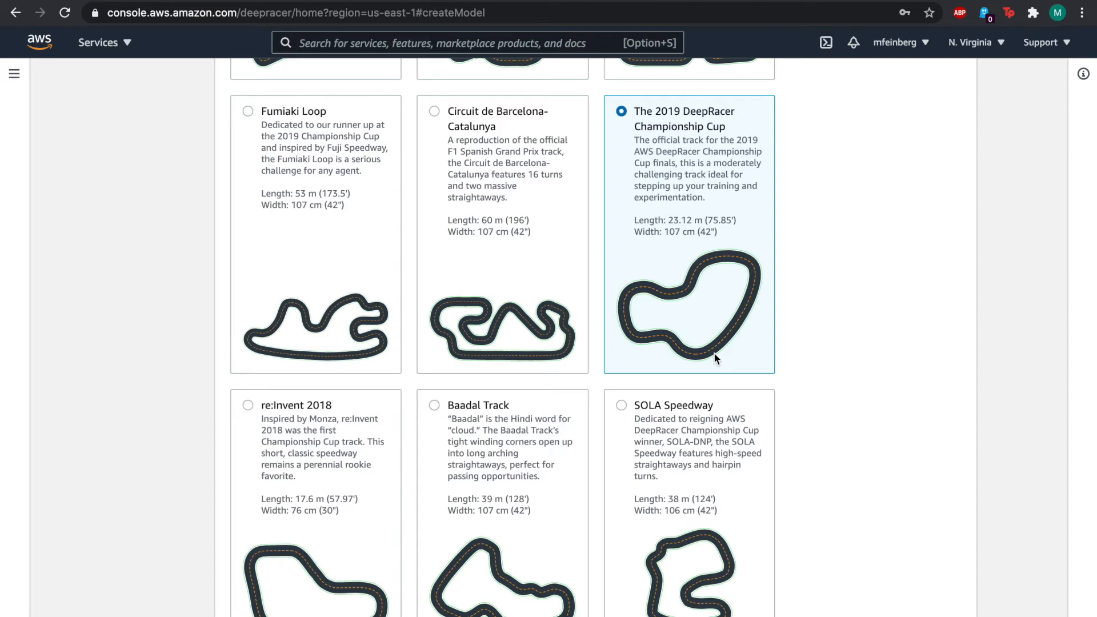
{"action": "scroll", "coordinate": [716, 358], "scroll_direction": "down", "scroll_amount": 20}
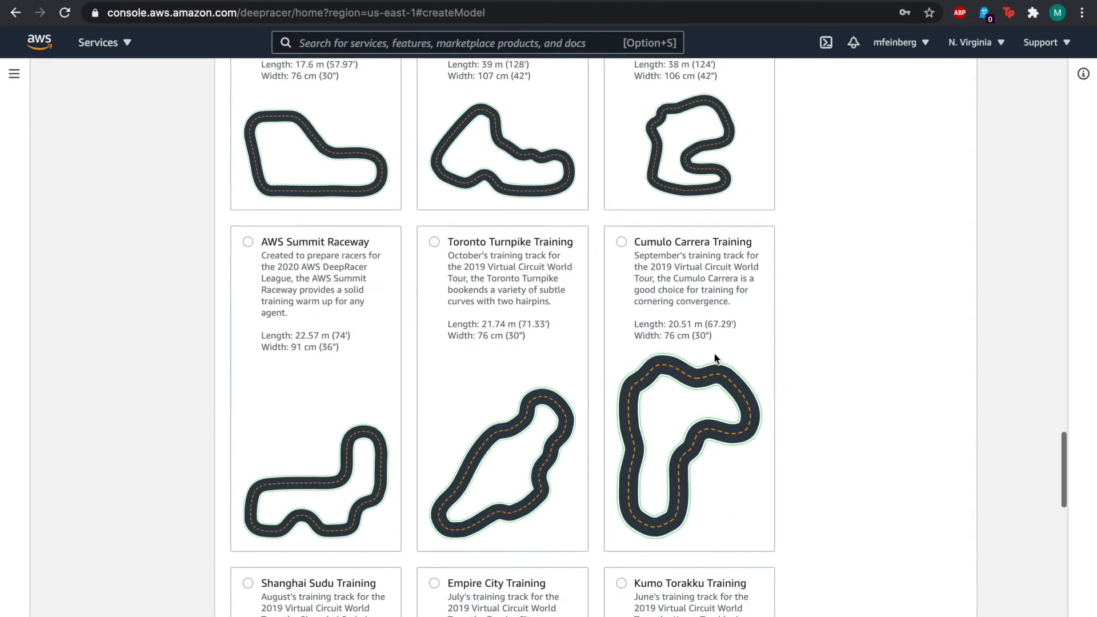
{"action": "scroll", "coordinate": [715, 359], "scroll_direction": "down", "scroll_amount": 2}
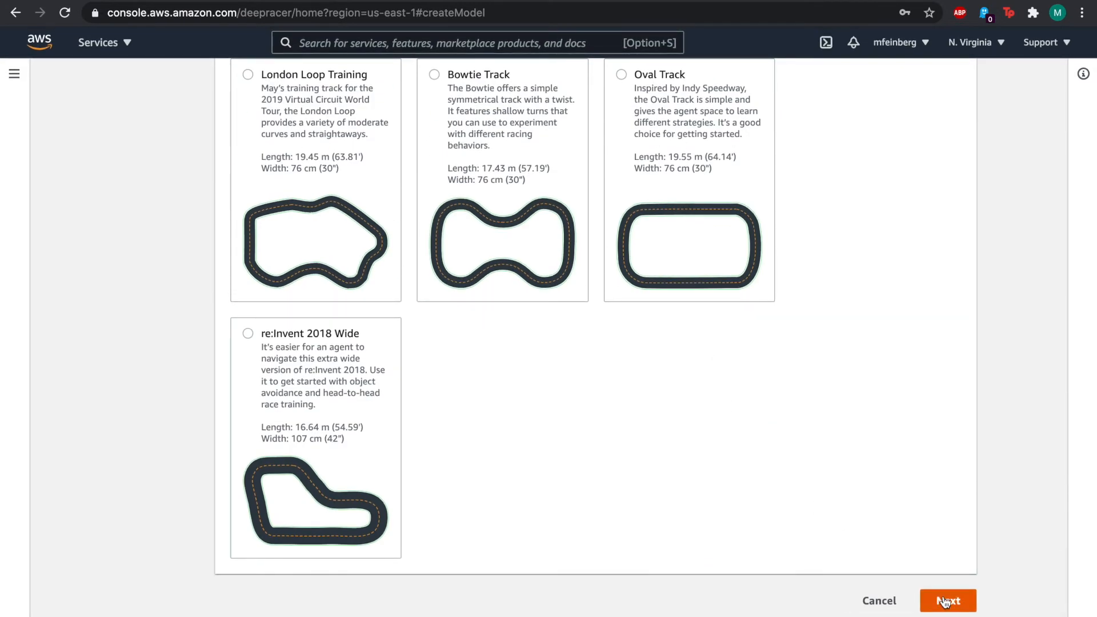
{"action": "left_click", "coordinate": [947, 601]}
{"action": "scroll", "coordinate": [432, 316], "scroll_direction": "up", "scroll_amount": 5}
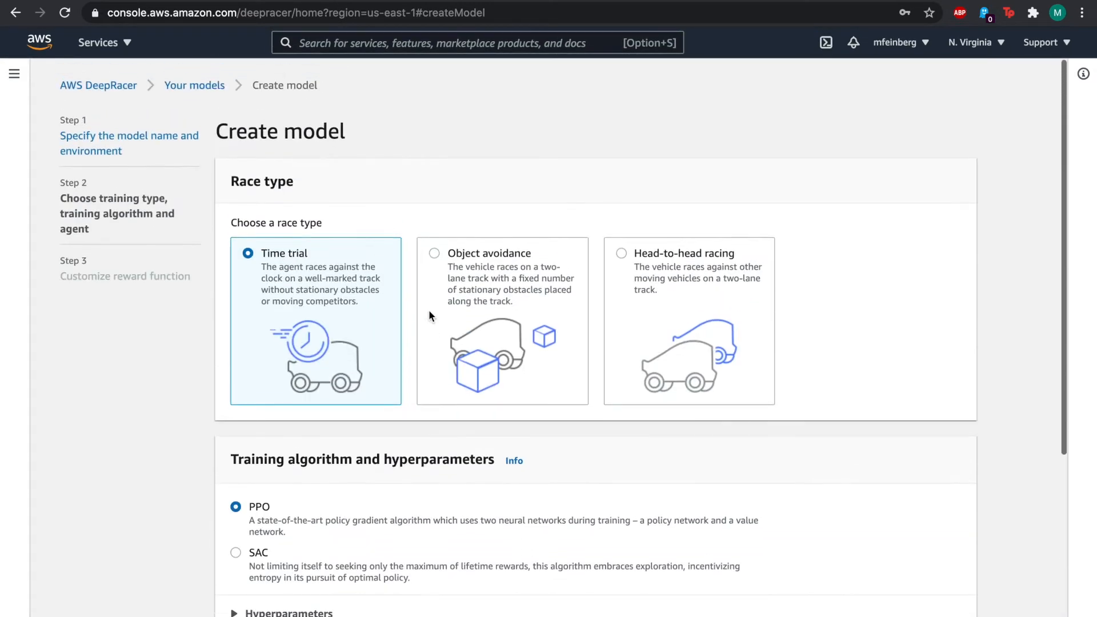
Expand the hyperparameters of the PPO training algorithm and examine them from batch size to experience episodes
{"action": "scroll", "coordinate": [429, 310], "scroll_direction": "down", "scroll_amount": 1}
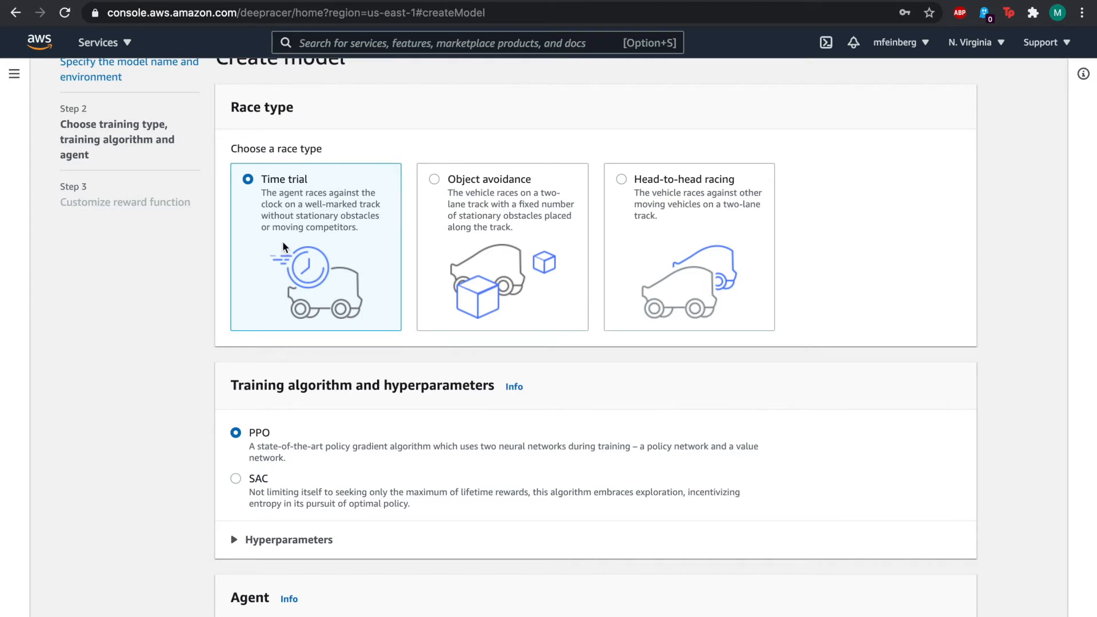
{"action": "scroll", "coordinate": [289, 444], "scroll_direction": "down", "scroll_amount": 2}
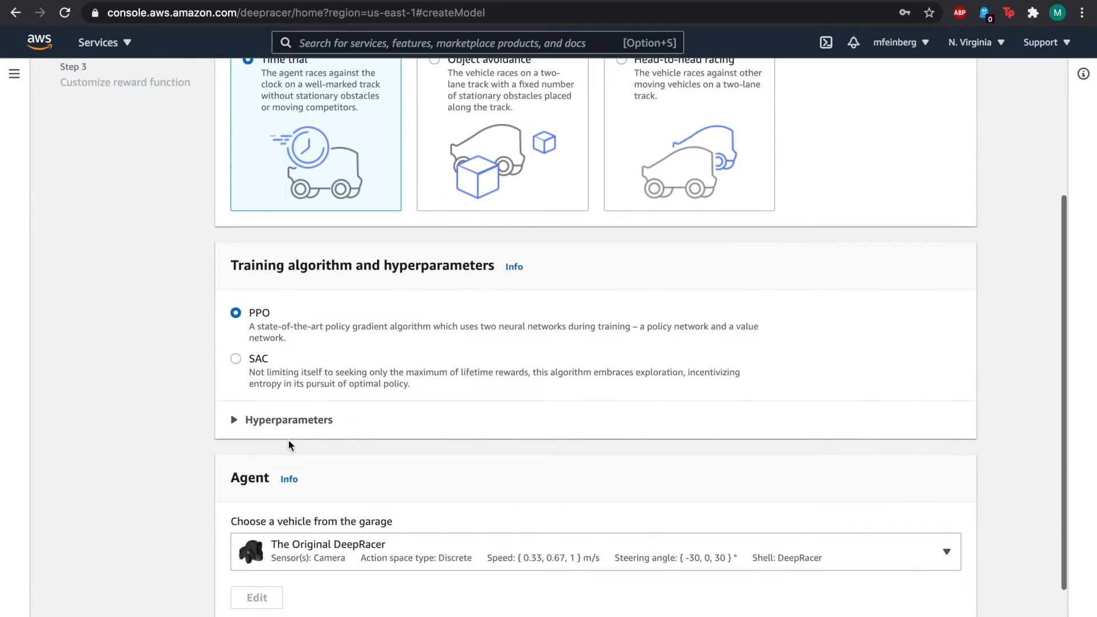
{"action": "left_click", "coordinate": [236, 422]}
{"action": "scroll", "coordinate": [279, 389], "scroll_direction": "down", "scroll_amount": 7}
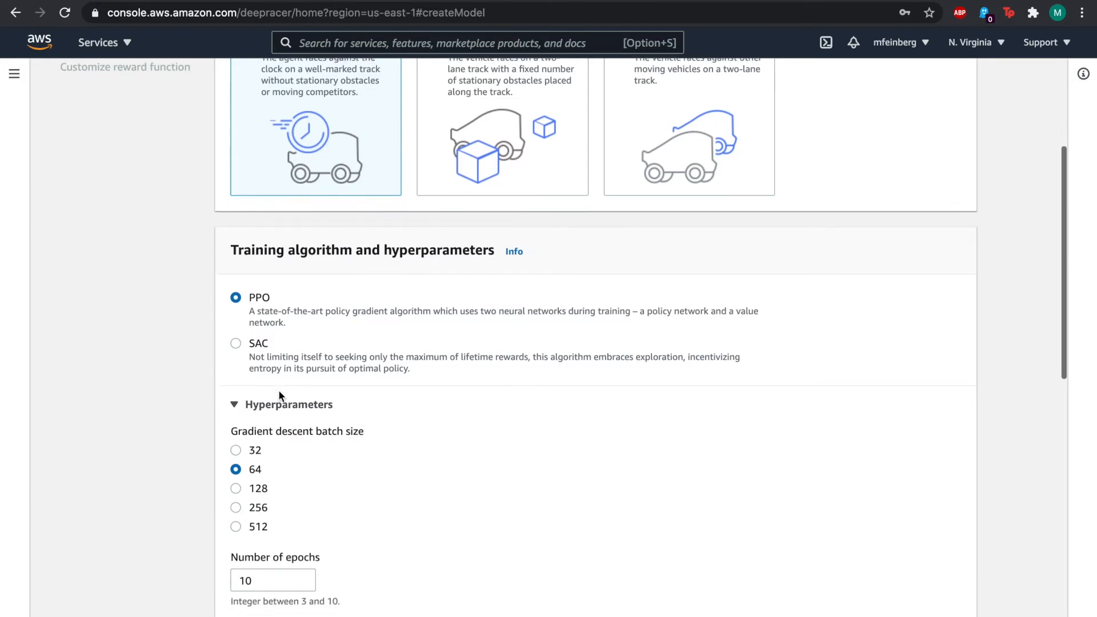
{"action": "scroll", "coordinate": [279, 390], "scroll_direction": "up", "scroll_amount": 1}
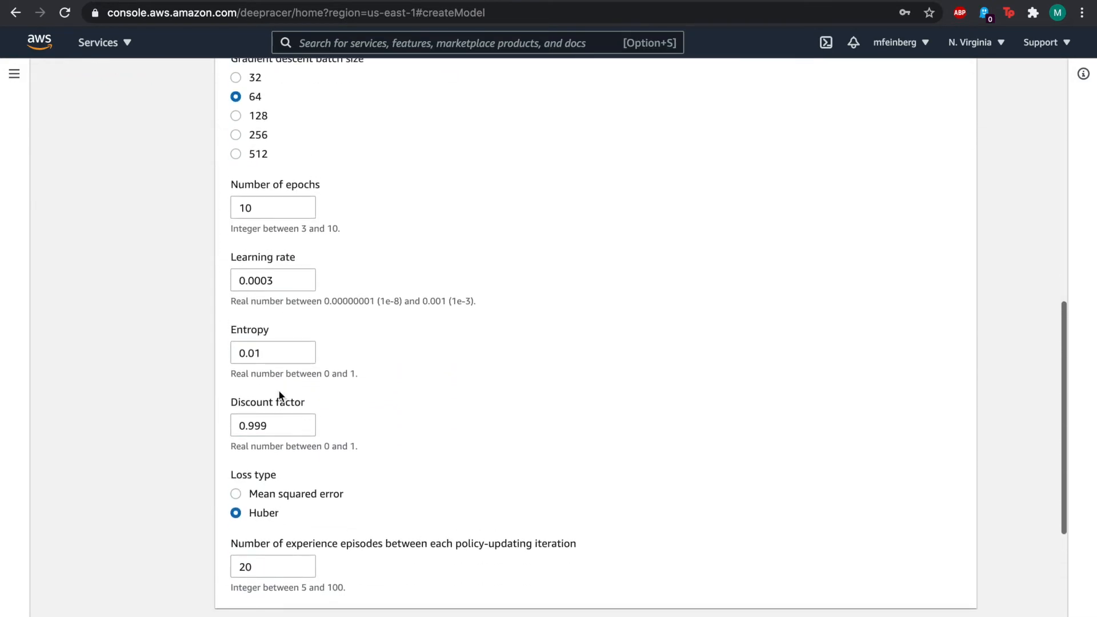
{"action": "scroll", "coordinate": [320, 337], "scroll_direction": "up", "scroll_amount": 1}
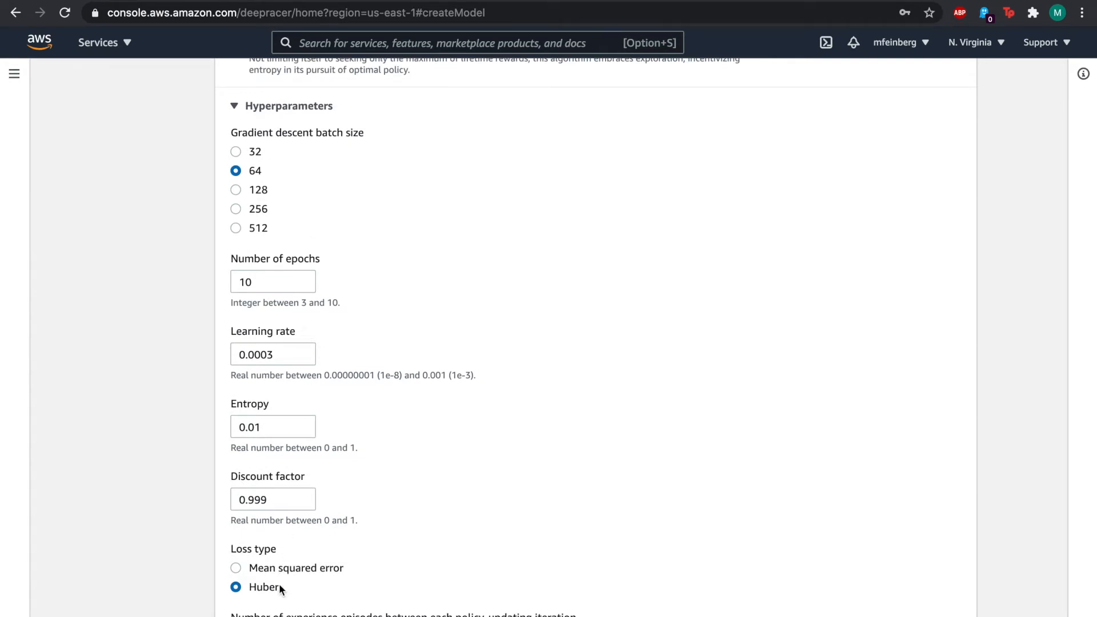
{"action": "scroll", "coordinate": [279, 588], "scroll_direction": "down", "scroll_amount": 5}
{"action": "scroll", "coordinate": [280, 587], "scroll_direction": "up", "scroll_amount": 9}
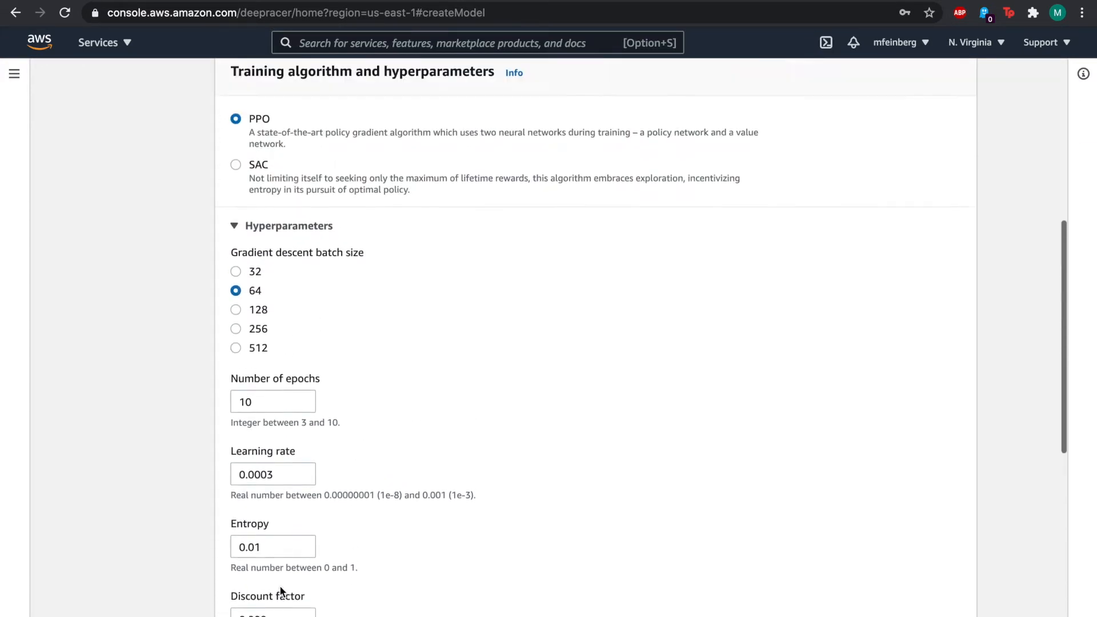
{"action": "scroll", "coordinate": [280, 585], "scroll_direction": "up", "scroll_amount": 2}
{"action": "scroll", "coordinate": [280, 586], "scroll_direction": "down", "scroll_amount": 2}
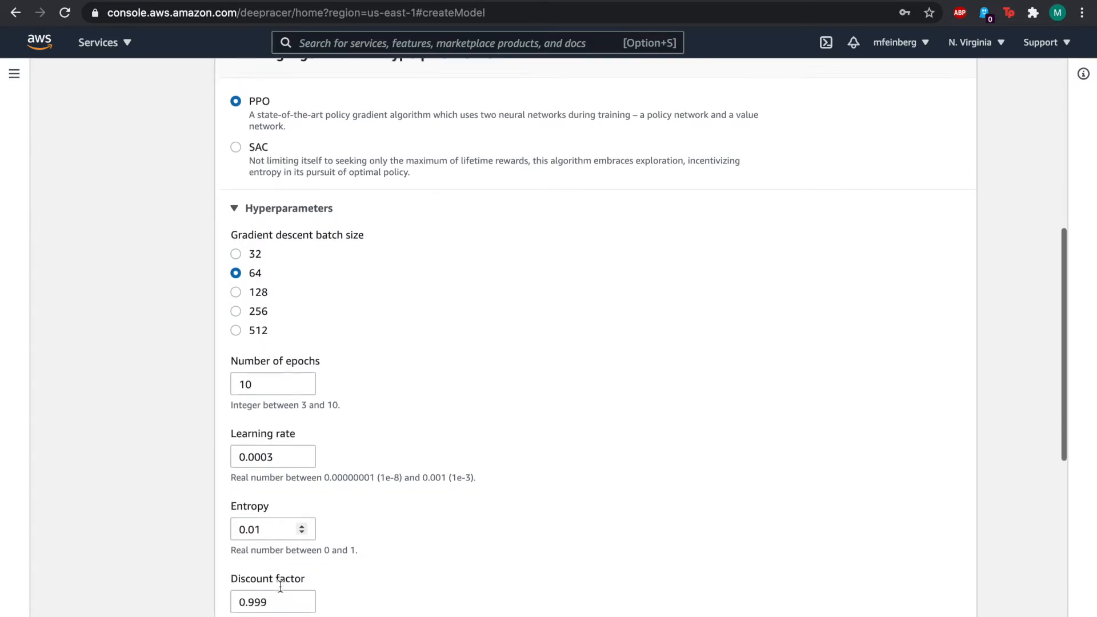
{"action": "scroll", "coordinate": [281, 586], "scroll_direction": "down", "scroll_amount": 5}
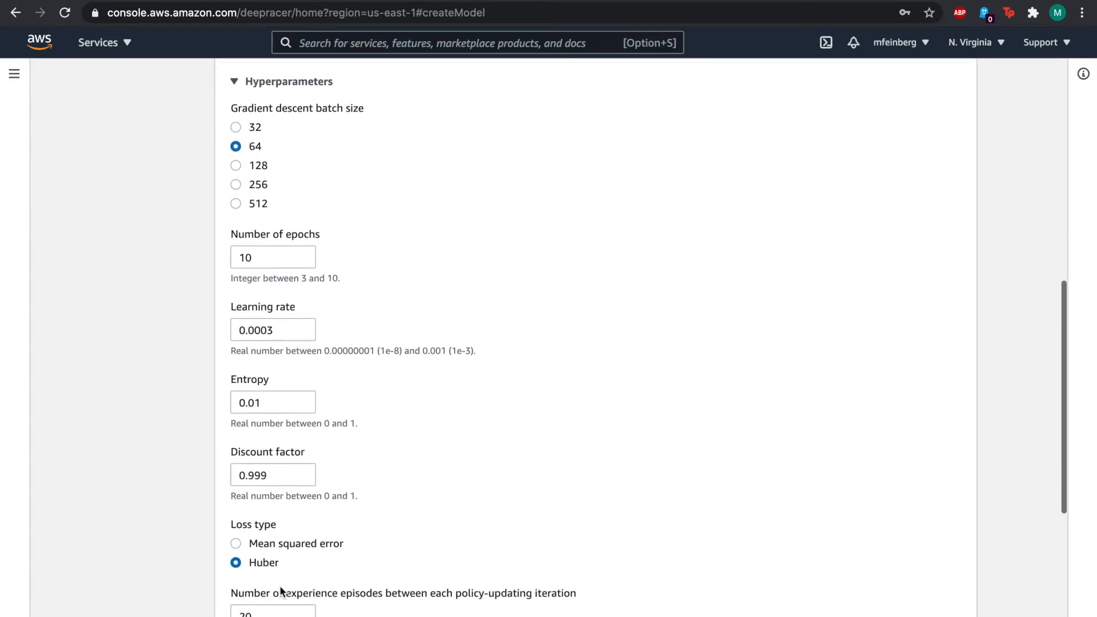
Re-enter 0.0003 as the learning rate
{"action": "left_click", "coordinate": [302, 317]}
{"action": "key", "text": "BackSpace"}
{"action": "type", "text": "0.0003"}
{"action": "left_click", "coordinate": [175, 355]}
{"action": "scroll", "coordinate": [175, 354], "scroll_direction": "down", "scroll_amount": 2}
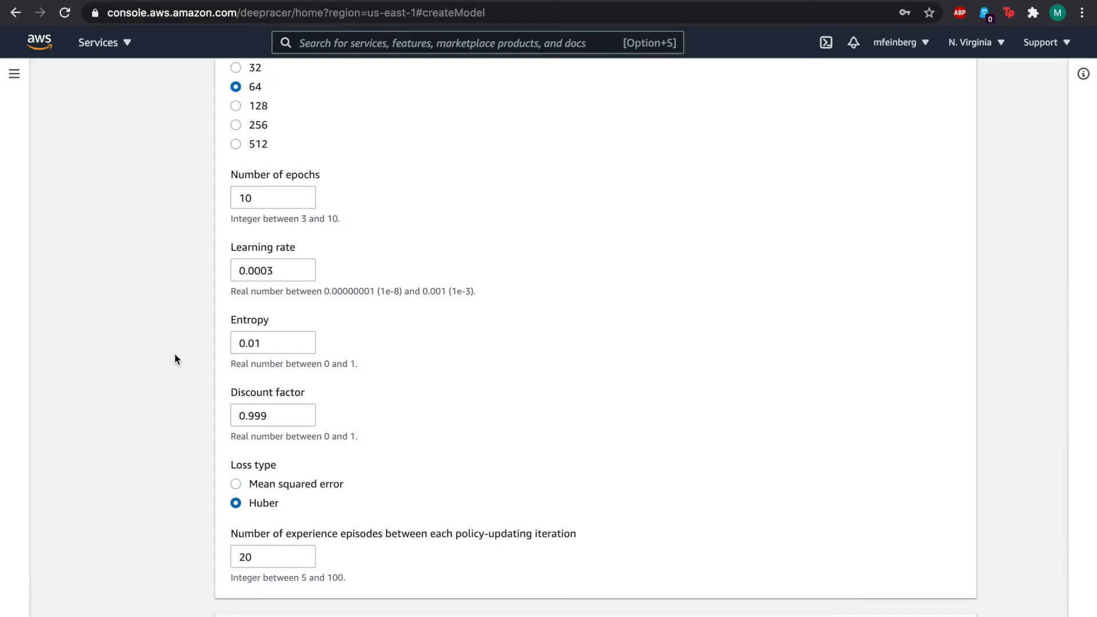
Set the entropy hyperparameter to 0.03
{"action": "left_click", "coordinate": [284, 343]}
{"action": "key", "text": "BackSpace"}
{"action": "type", "text": "3"}
{"action": "left_click", "coordinate": [197, 377]}
Check the discount factor and the hyperparameters below it without editing them
{"action": "left_click", "coordinate": [278, 418]}
{"action": "left_click_drag", "start_coordinate": [278, 418], "coordinate": [221, 411]}
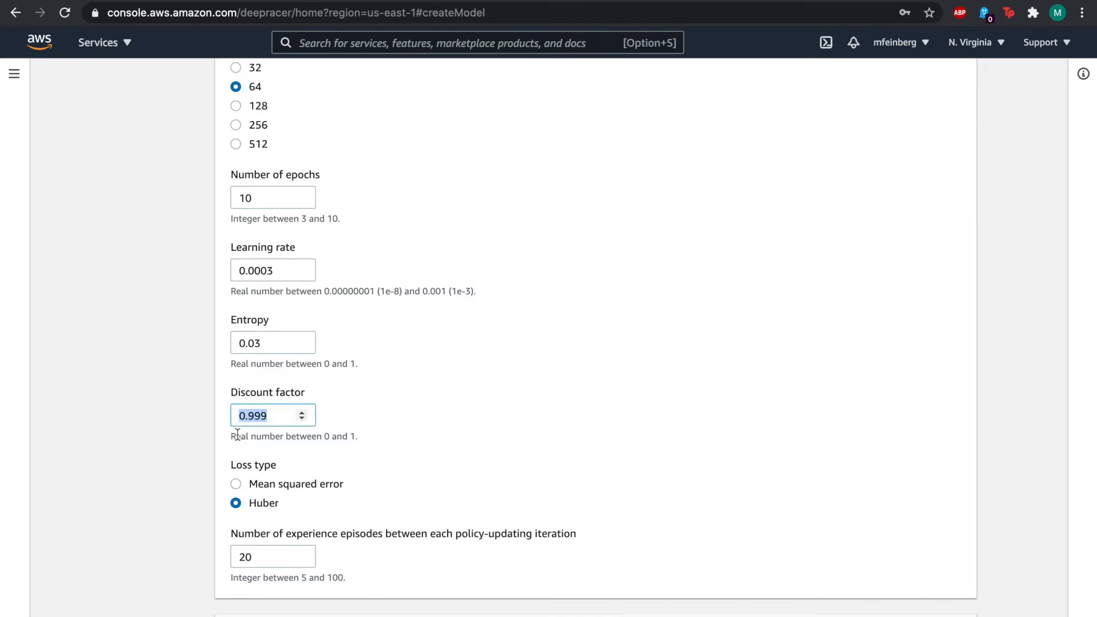
{"action": "scroll", "coordinate": [220, 463], "scroll_direction": "down", "scroll_amount": 2}
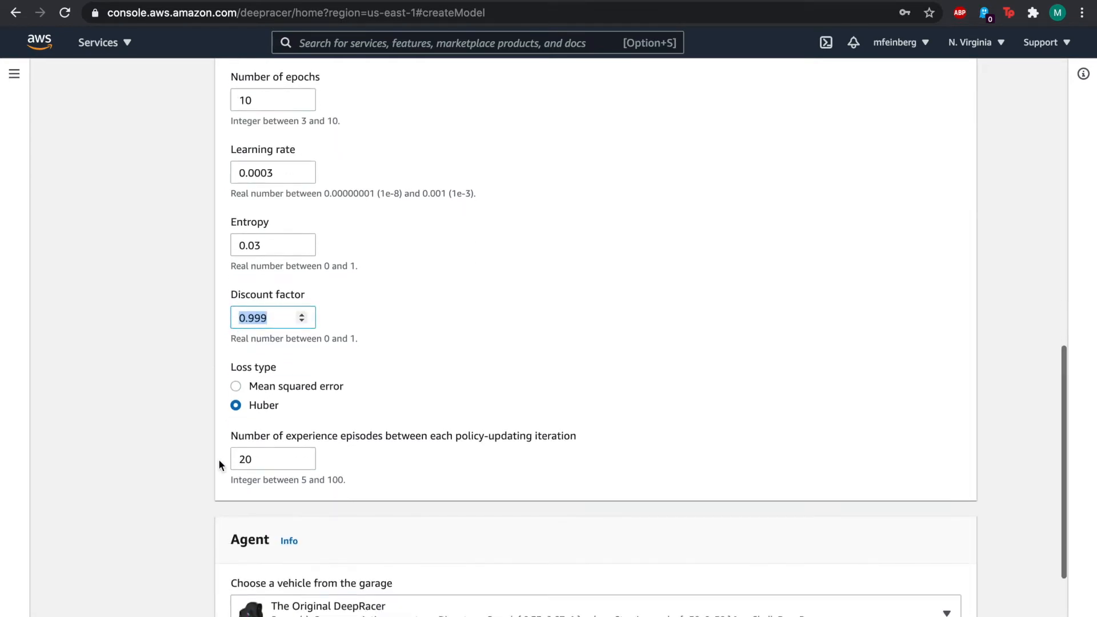
{"action": "scroll", "coordinate": [219, 463], "scroll_direction": "down", "scroll_amount": 2}
{"action": "left_click", "coordinate": [203, 452]}
Choose ContBingRacer from the garage as the agent's vehicle and proceed to the reward function customization
{"action": "left_click", "coordinate": [371, 495]}
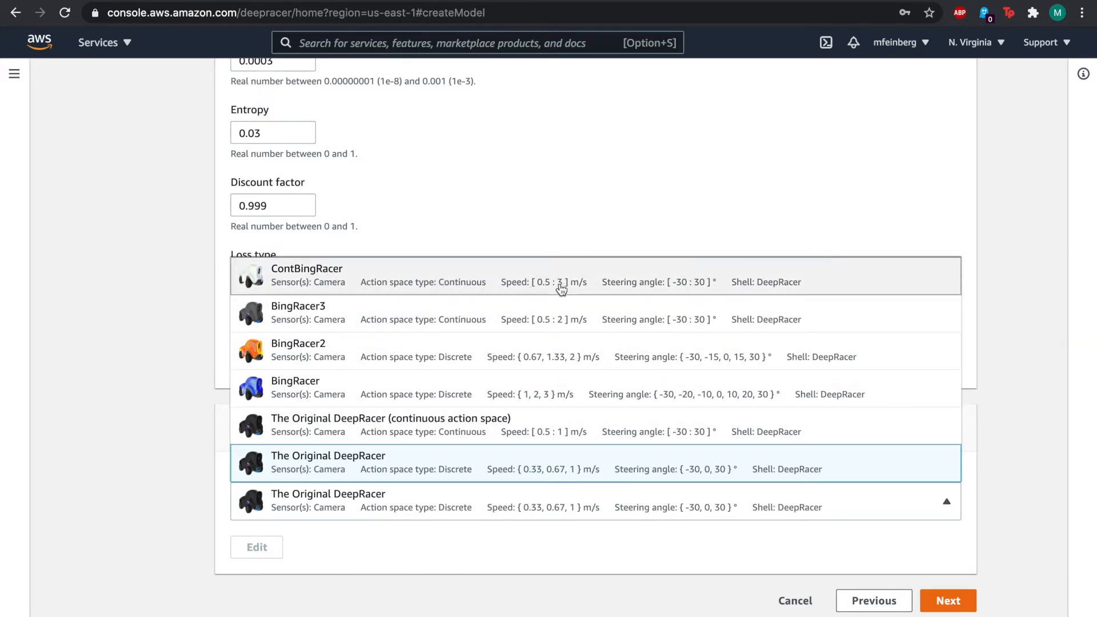
{"action": "left_click", "coordinate": [483, 287]}
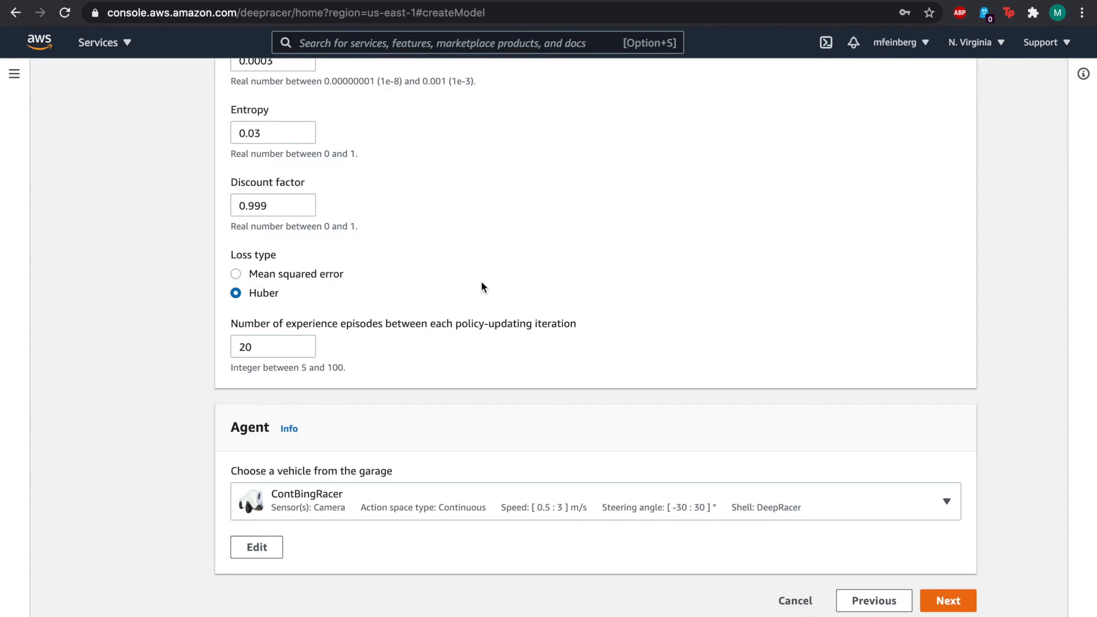
{"action": "left_click", "coordinate": [958, 606]}
Examine the default reward function code for following the center line
{"action": "scroll", "coordinate": [718, 455], "scroll_direction": "down", "scroll_amount": 3}
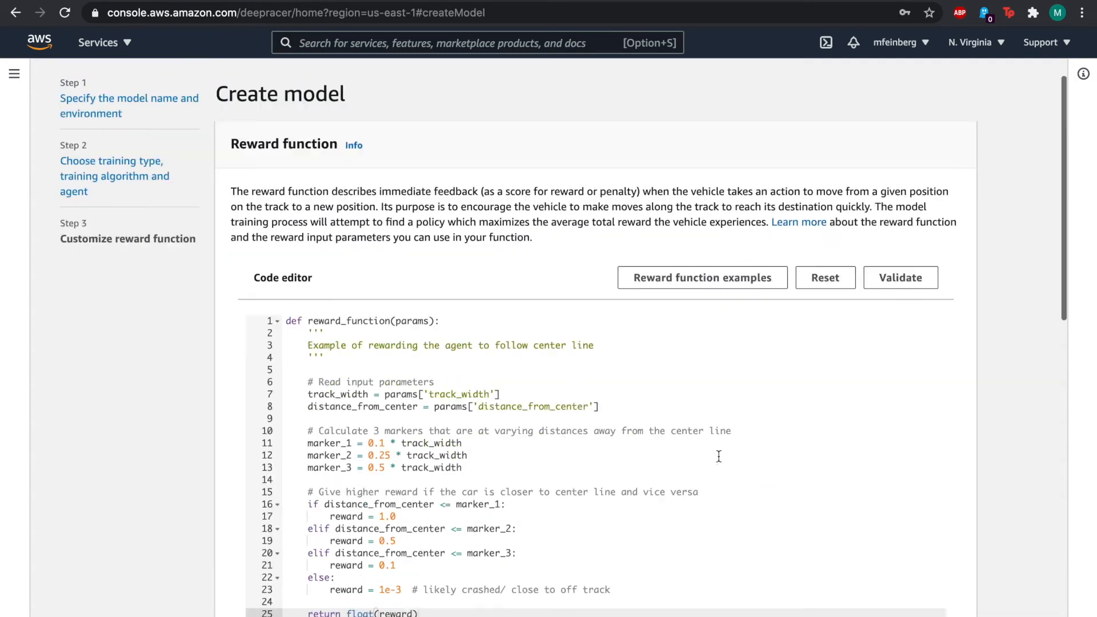
{"action": "scroll", "coordinate": [719, 456], "scroll_direction": "up", "scroll_amount": 1}
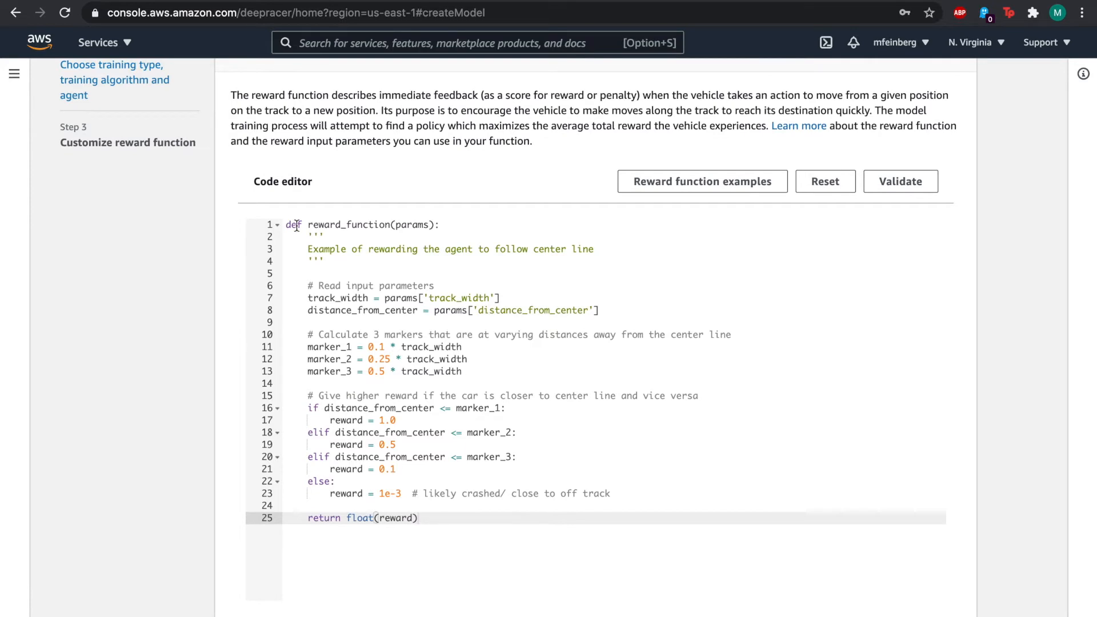
{"action": "left_click_drag", "start_coordinate": [284, 226], "coordinate": [571, 534]}
{"action": "left_click", "coordinate": [571, 533]}
Open the reward function examples and expand the time trial example for staying inside the two borders
{"action": "left_click", "coordinate": [708, 188]}
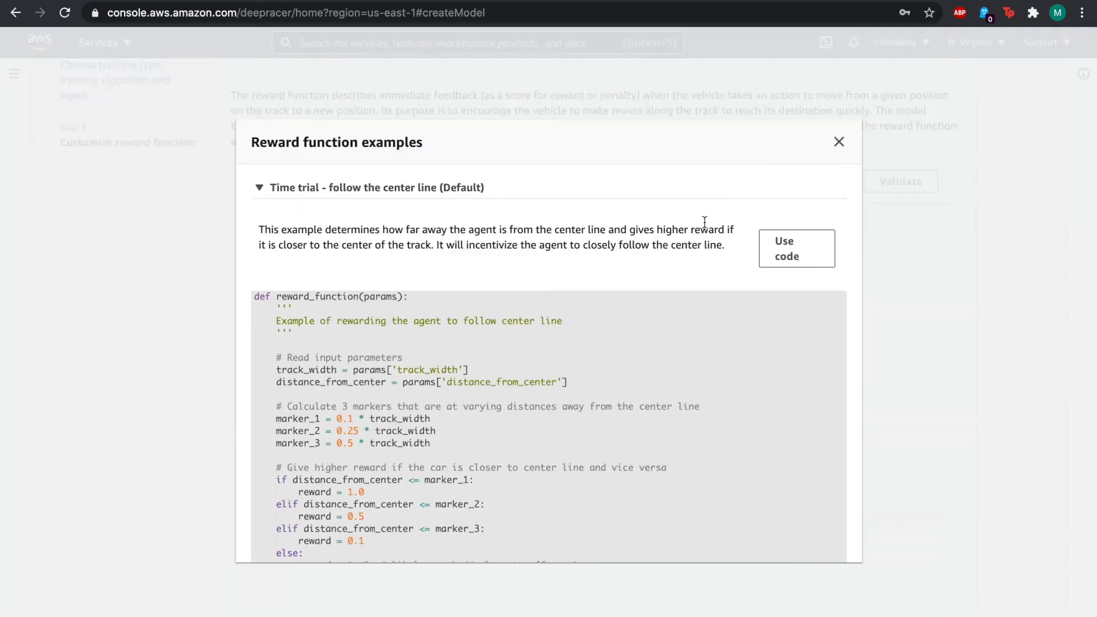
{"action": "scroll", "coordinate": [610, 323], "scroll_direction": "down", "scroll_amount": 3}
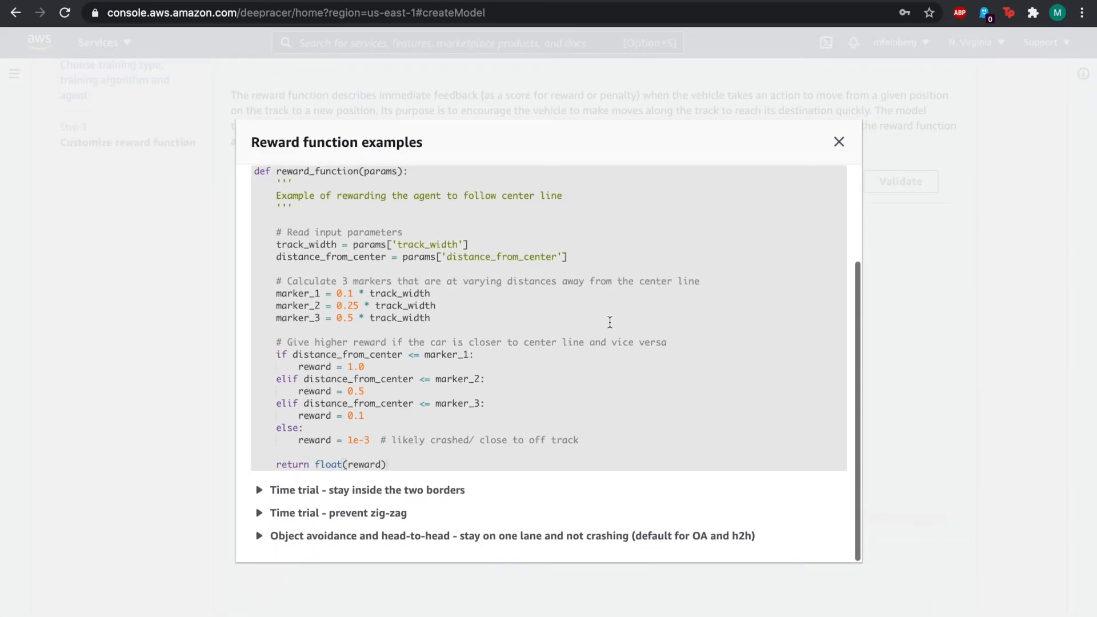
{"action": "left_click", "coordinate": [259, 490]}
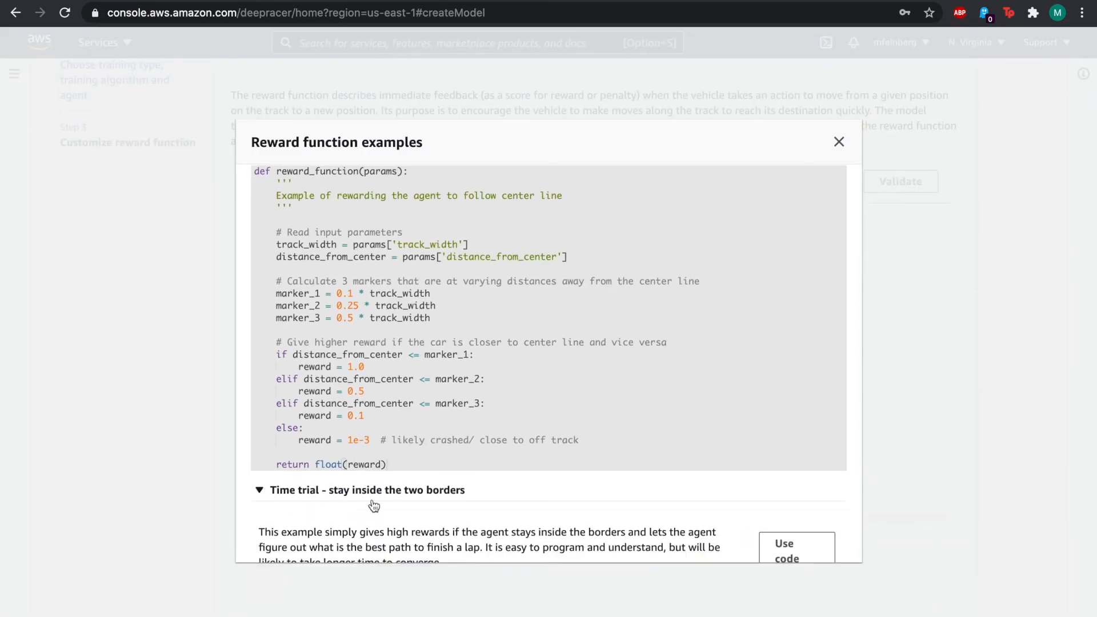
Review the example for staying inside the two borders, collapse it, and close the reward function examples
{"action": "scroll", "coordinate": [372, 503], "scroll_direction": "down", "scroll_amount": 4}
{"action": "scroll", "coordinate": [372, 501], "scroll_direction": "down", "scroll_amount": 3}
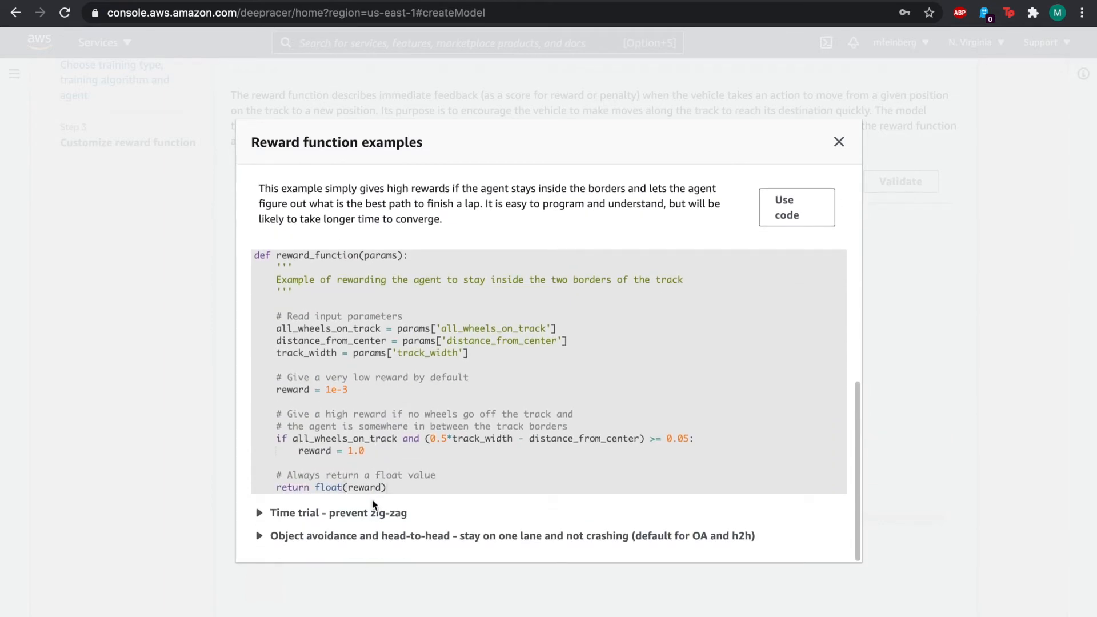
{"action": "scroll", "coordinate": [263, 227], "scroll_direction": "up", "scroll_amount": 2}
{"action": "left_click", "coordinate": [263, 228]}
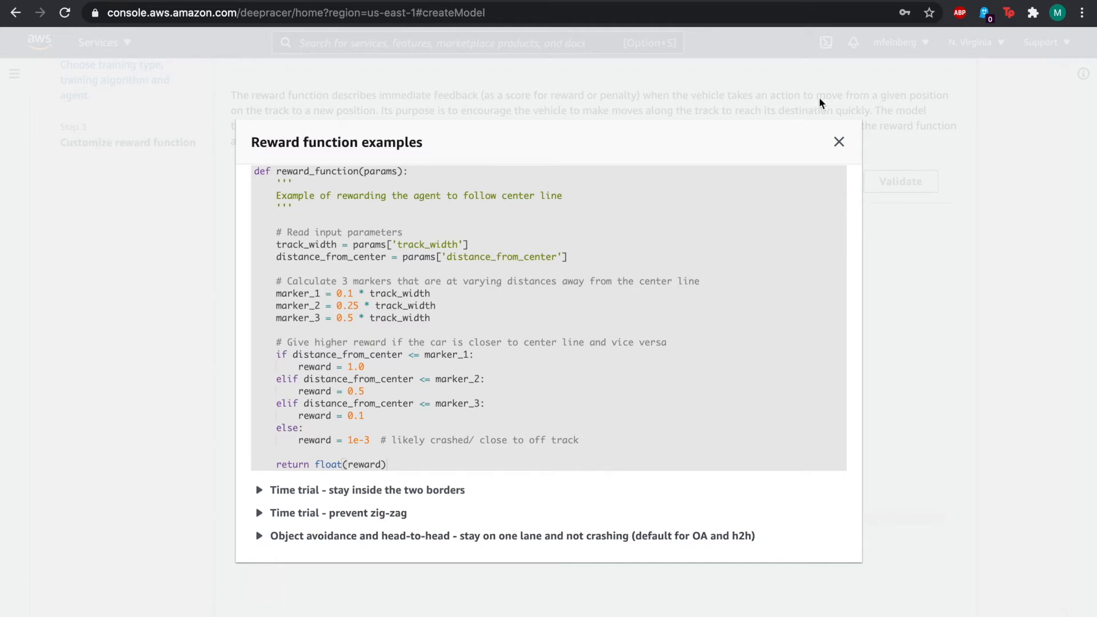
{"action": "left_click", "coordinate": [839, 140]}
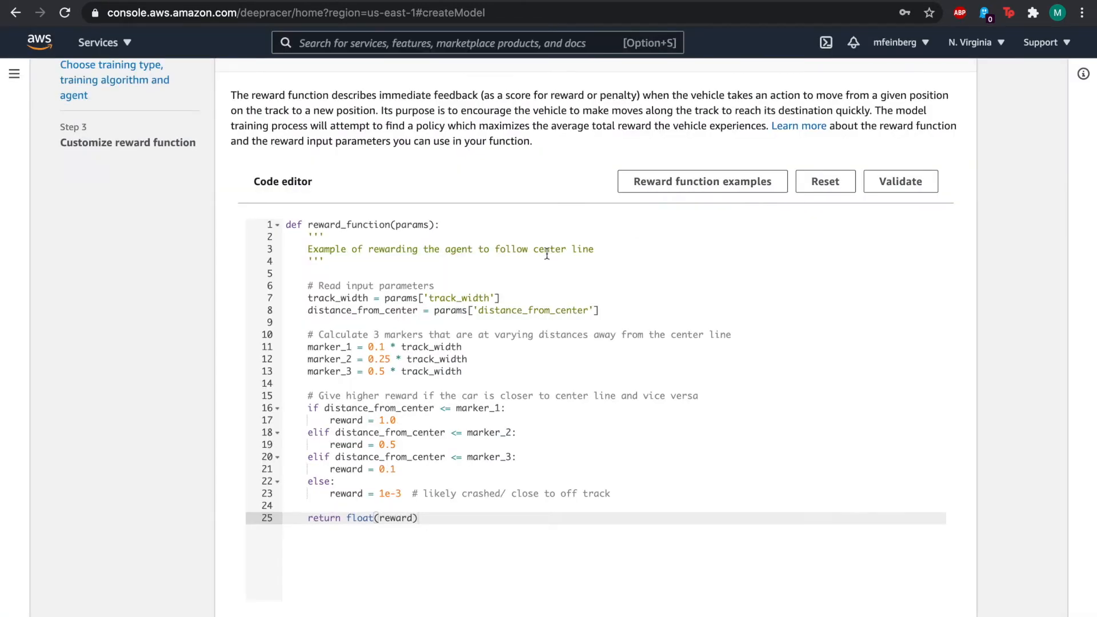
Add the line speed = params['speed'] below distance_from_center in the reward function, followed by a blank line
{"action": "scroll", "coordinate": [547, 254], "scroll_direction": "down", "scroll_amount": 1}
{"action": "scroll", "coordinate": [547, 254], "scroll_direction": "up", "scroll_amount": 3}
{"action": "scroll", "coordinate": [547, 253], "scroll_direction": "down", "scroll_amount": 1}
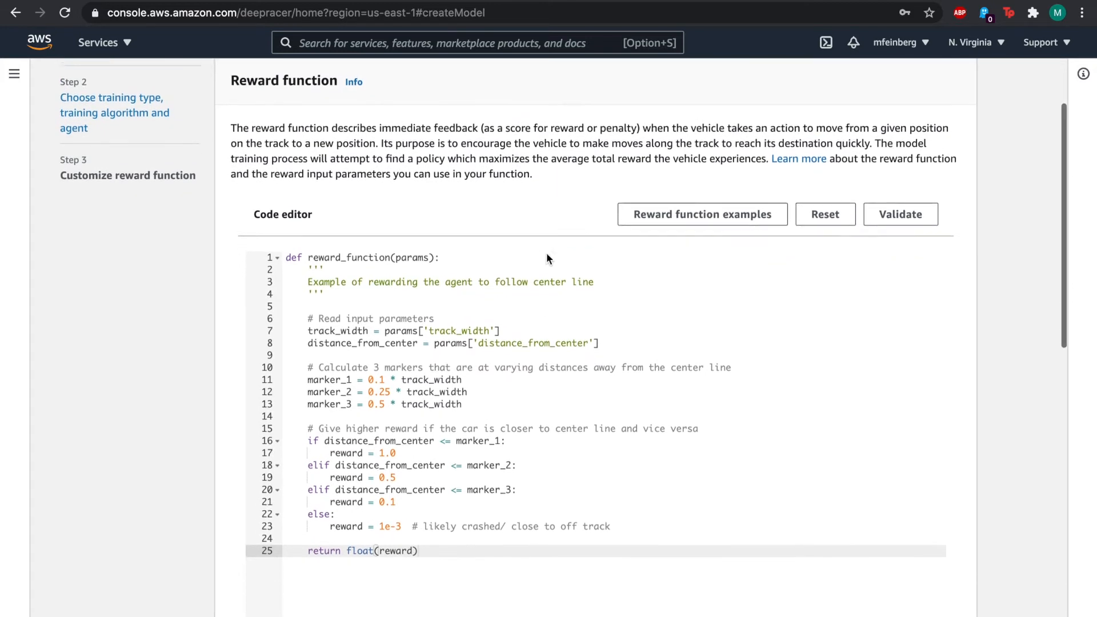
{"action": "scroll", "coordinate": [547, 254], "scroll_direction": "down", "scroll_amount": 2}
{"action": "scroll", "coordinate": [547, 252], "scroll_direction": "up", "scroll_amount": 1}
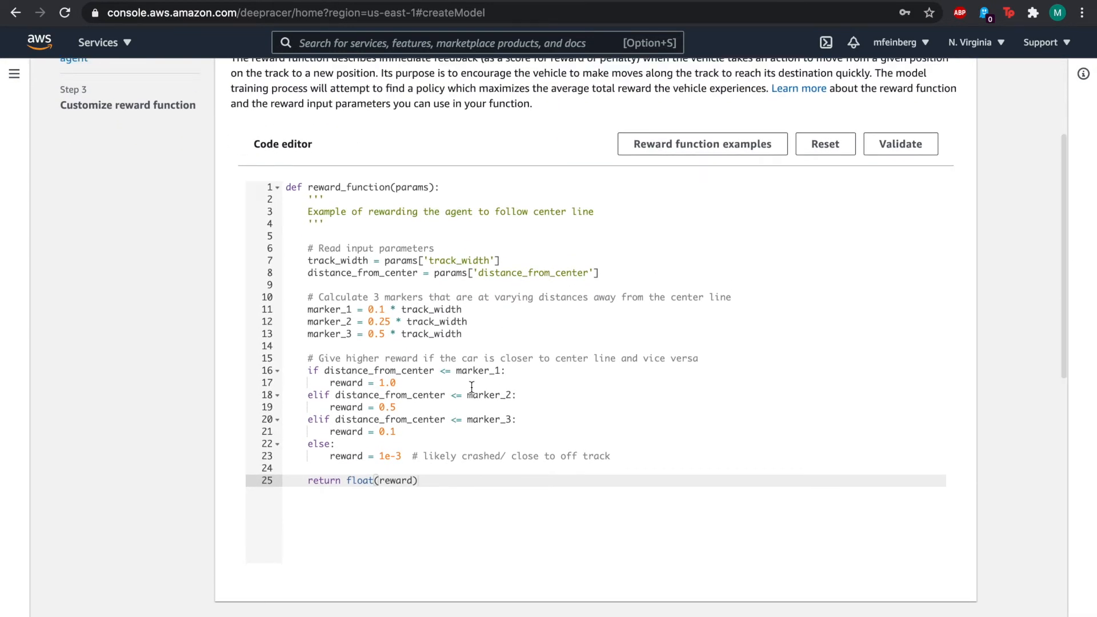
{"action": "left_click", "coordinate": [415, 286]}
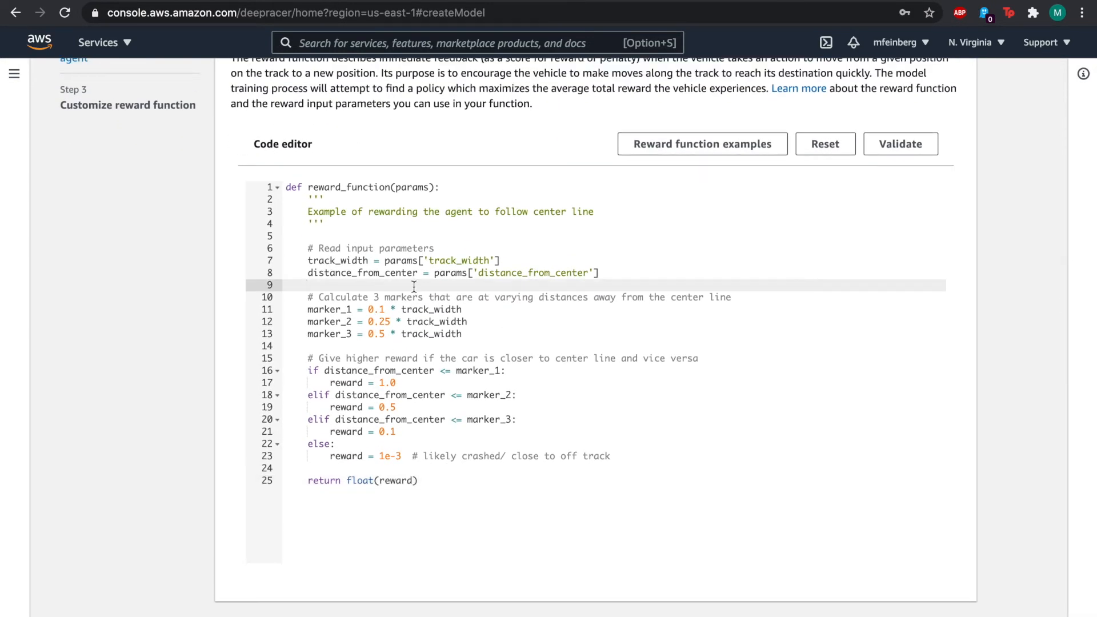
{"action": "type", "text": "speed = params"}
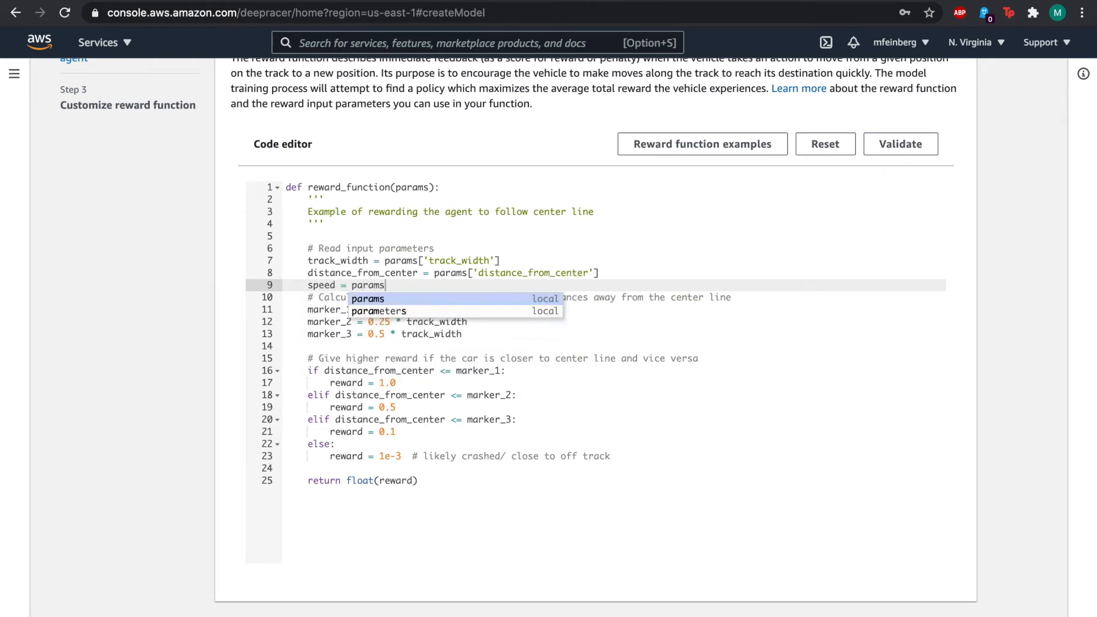
{"action": "type", "text": "['speed"}
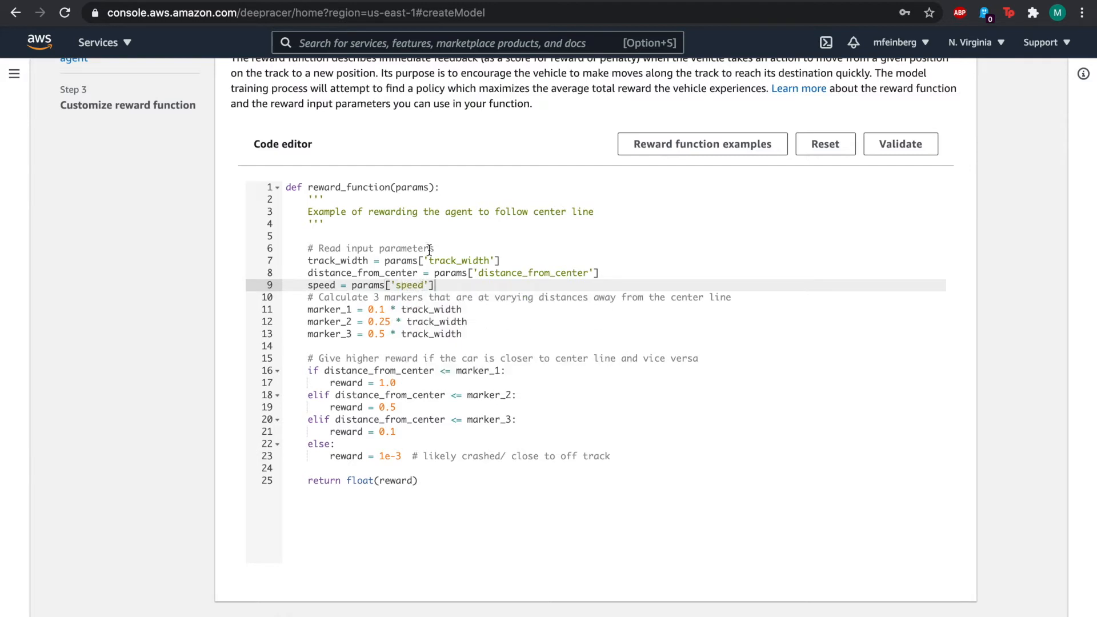
{"action": "key", "text": "Return"}
Add an if speed > 2 condition above the return statement that sets speed_reward = 1.0
{"action": "scroll", "coordinate": [416, 390], "scroll_direction": "down", "scroll_amount": 3}
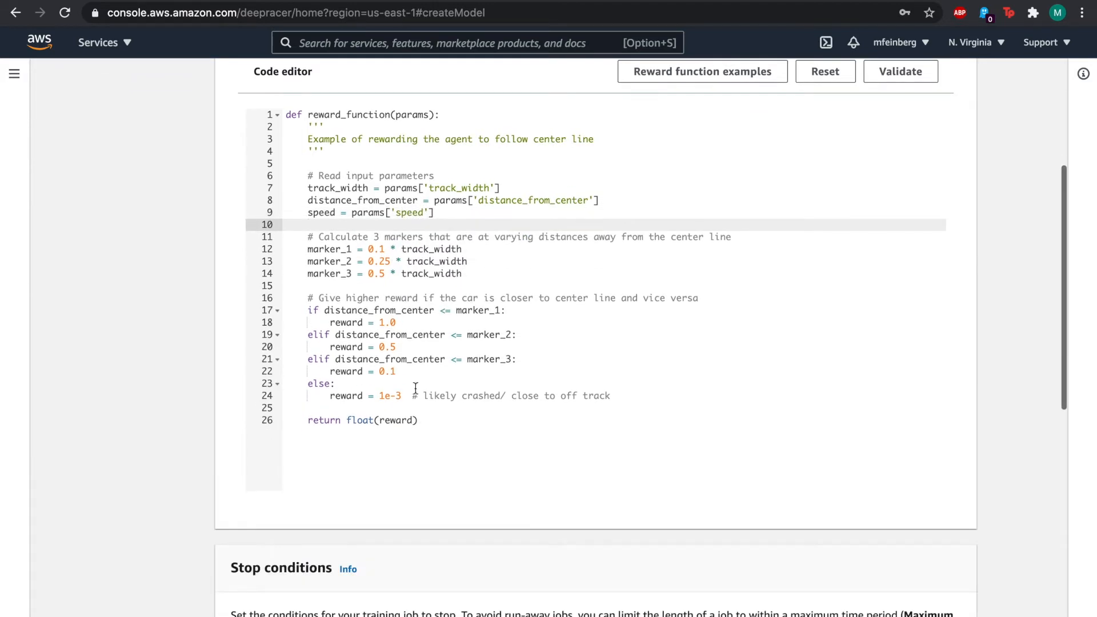
{"action": "left_click", "coordinate": [334, 408]}
{"action": "key", "text": "Return"}
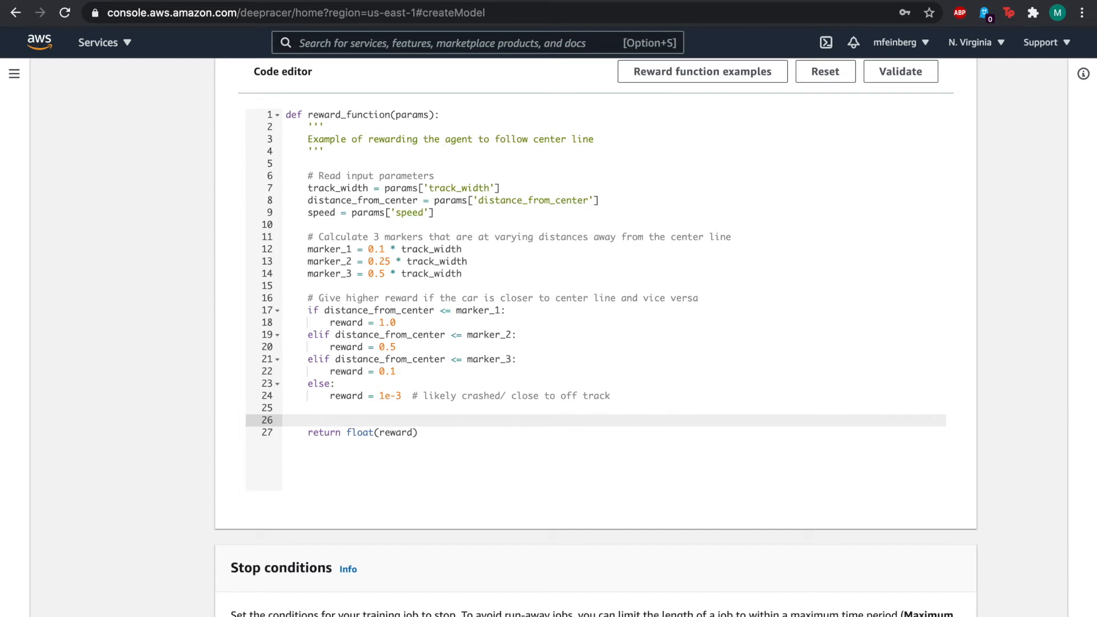
{"action": "type", "text": "if speed > 2"}
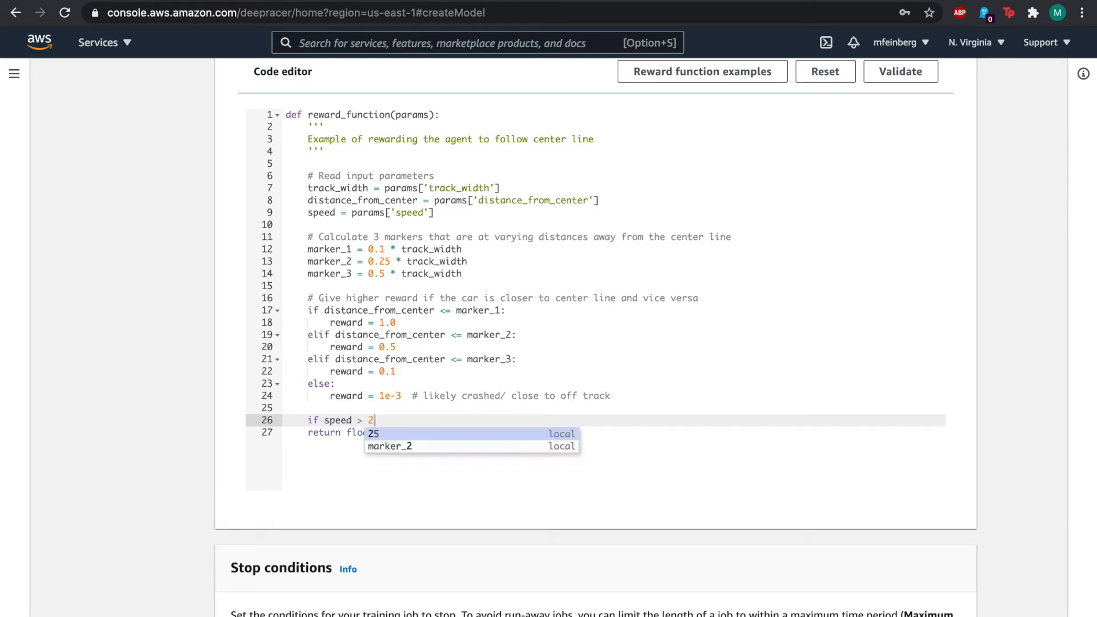
{"action": "type", "text": ":"}
{"action": "key", "text": "Return"}
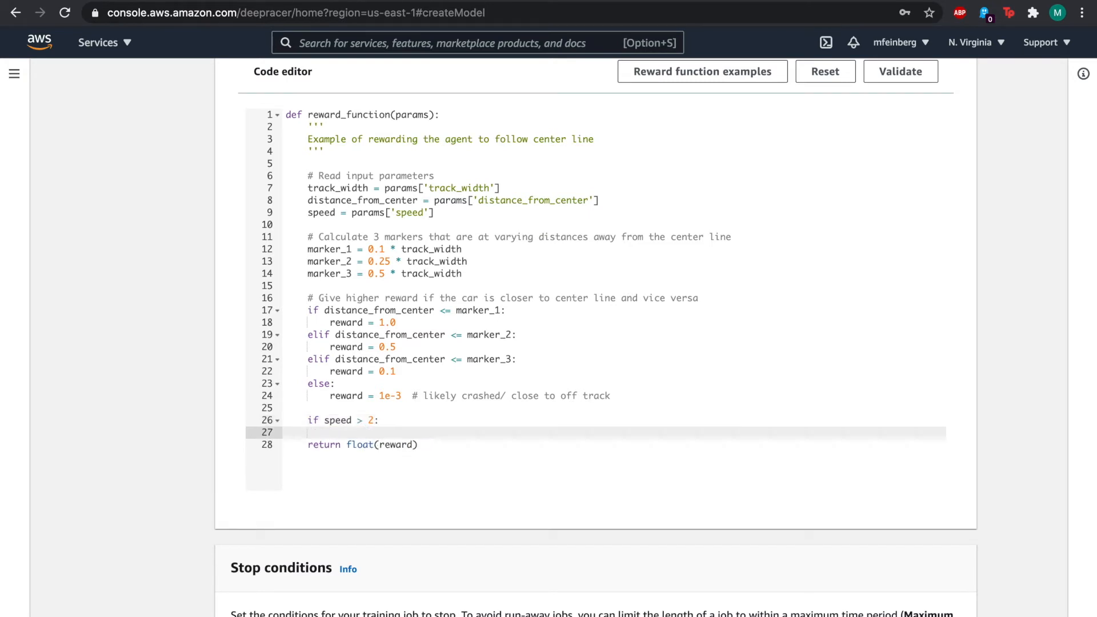
{"action": "type", "text": "speed_reward = 1.0"}
Add an else branch to the speed condition that sets speed_reward = 0.3
{"action": "key", "text": "Return"}
{"action": "type", "text": "else\""}
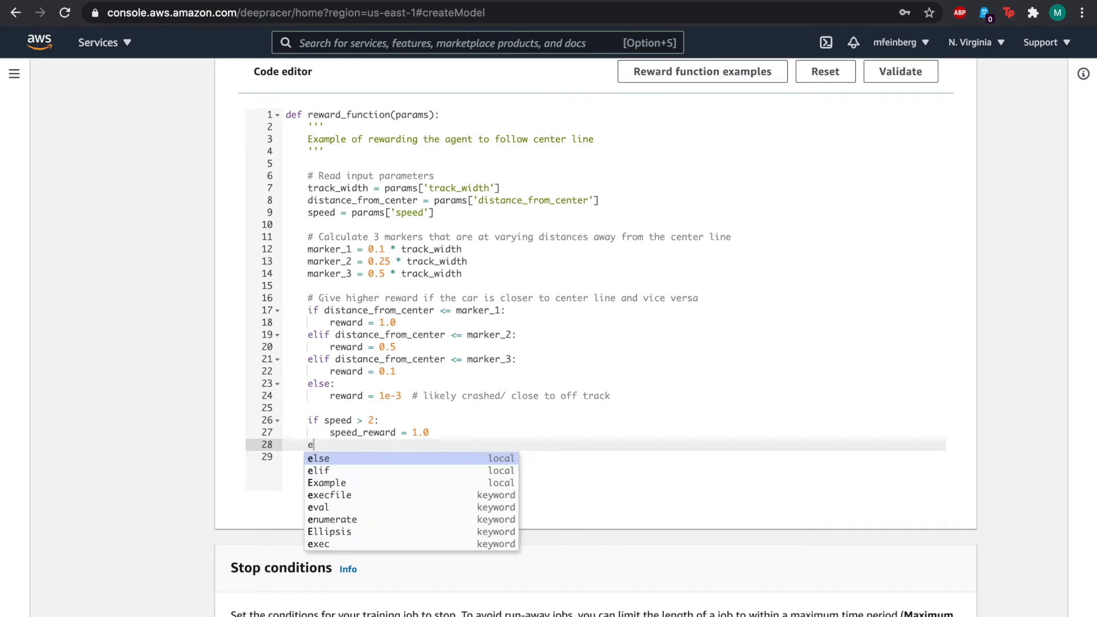
{"action": "key", "text": "Return"}
{"action": "key", "text": "BackSpace"}
{"action": "key", "text": "BackSpace"}
{"action": "type", "text": ":"}
{"action": "key", "text": "Return"}
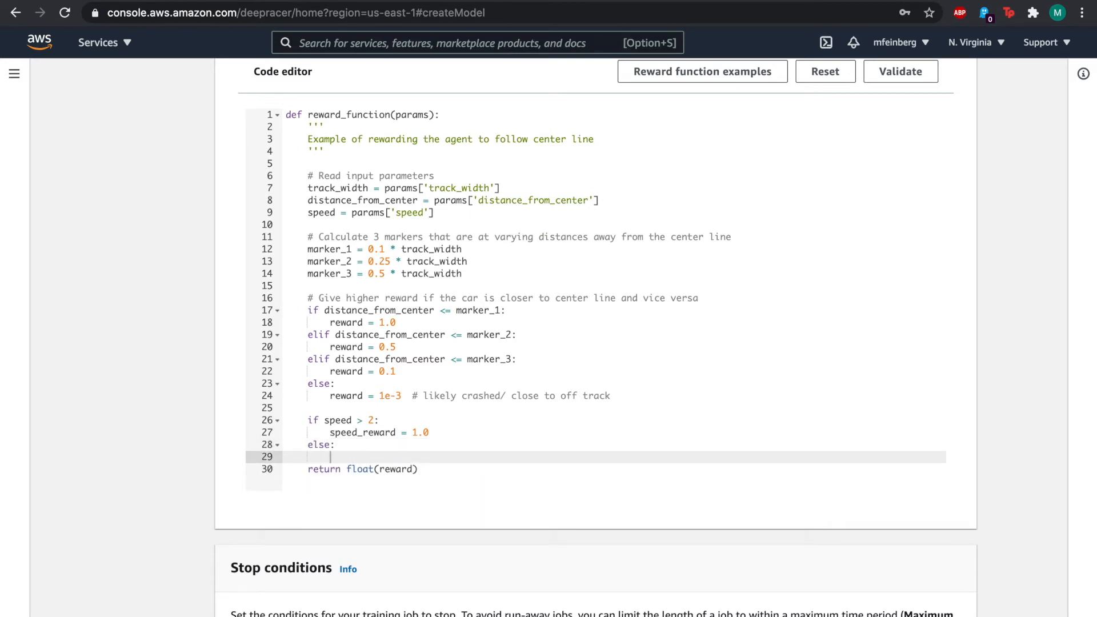
{"action": "type", "text": "speed_"}
{"action": "type", "text": "reward "}
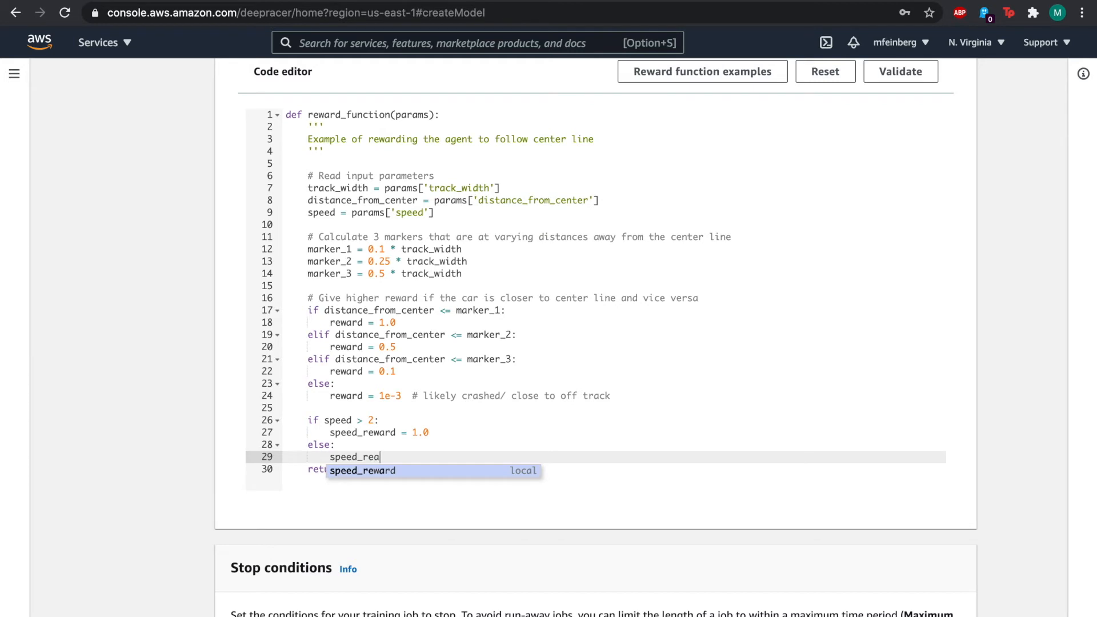
{"action": "type", "text": "= 1.0"}
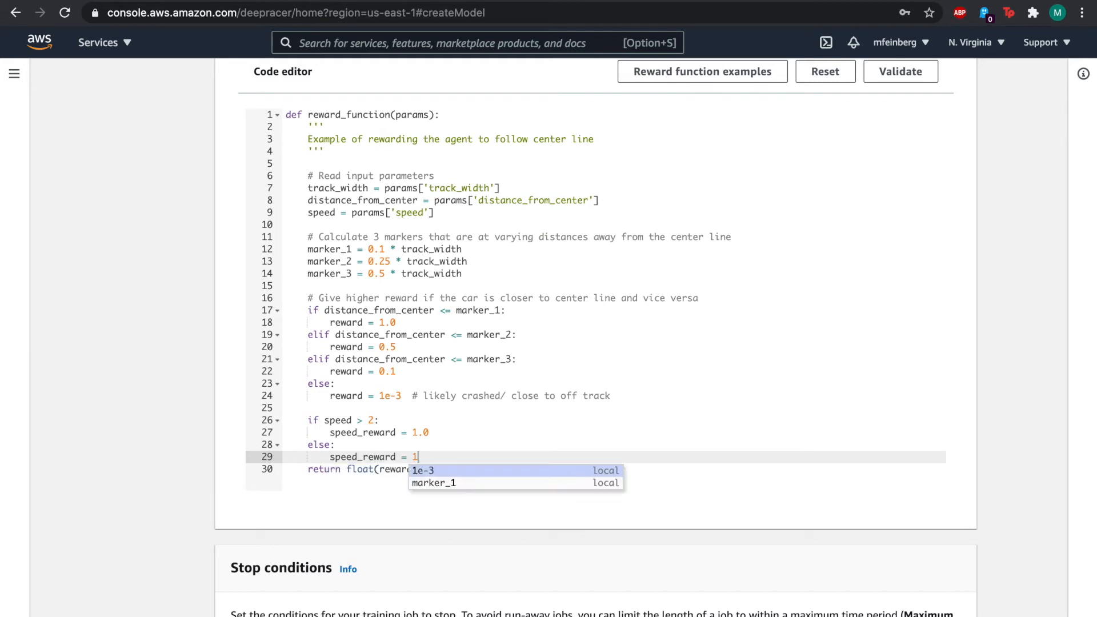
{"action": "key", "text": "BackSpace"}
{"action": "key", "text": "BackSpace"}
{"action": "key", "text": "BackSpace"}
{"action": "type", "text": "0."}
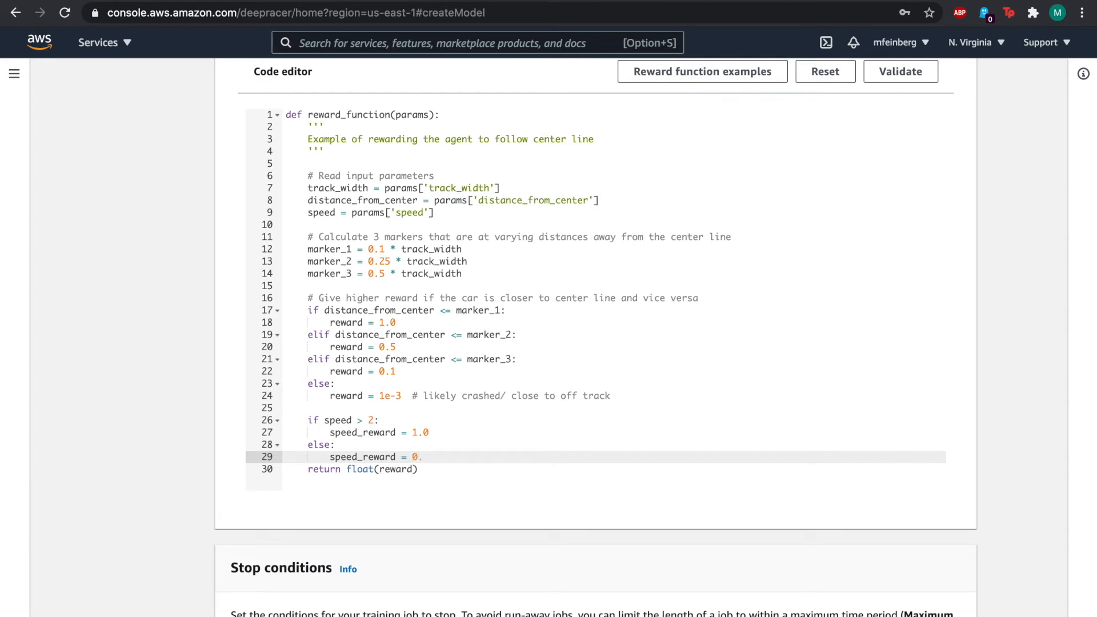
{"action": "type", "text": "3"}
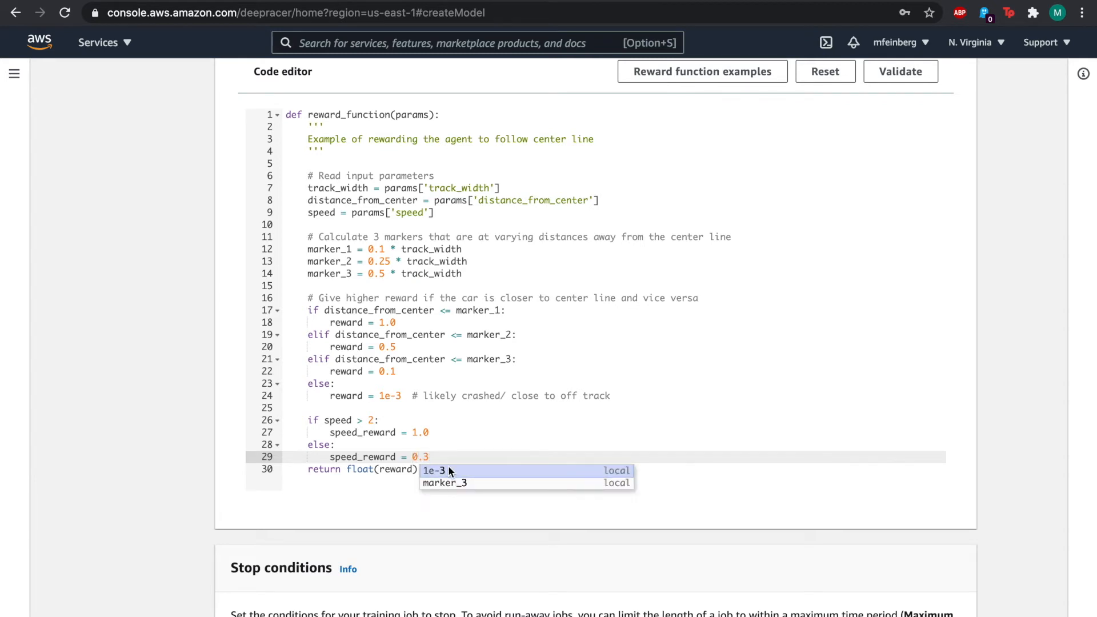
{"action": "key", "text": "Escape"}
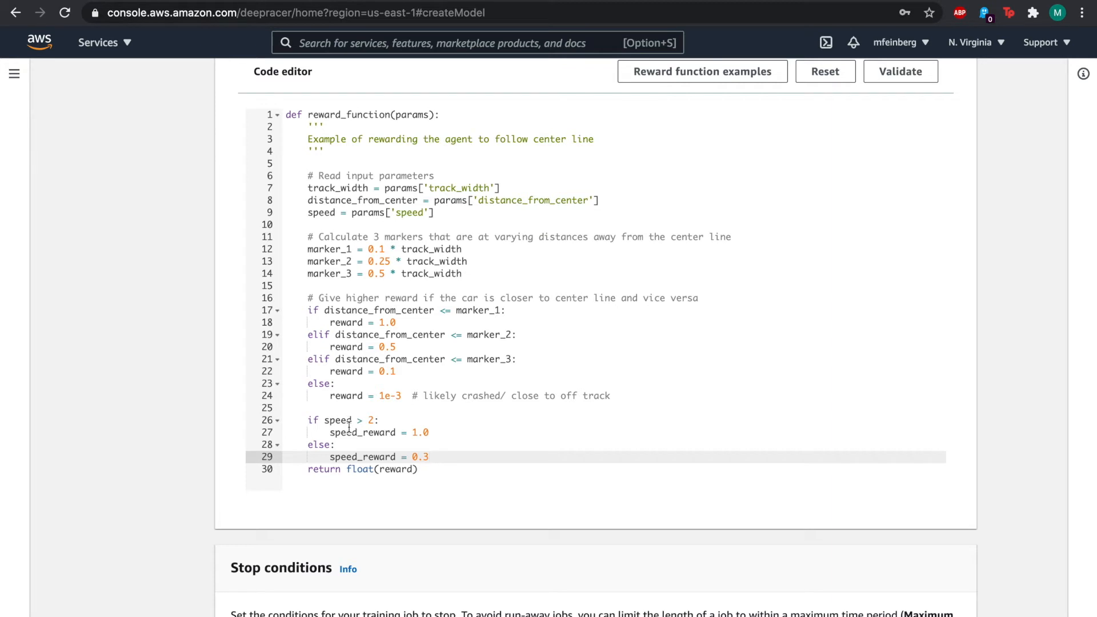
Extend the return statement to return float(reward + speed_reward)
{"action": "left_click", "coordinate": [419, 470]}
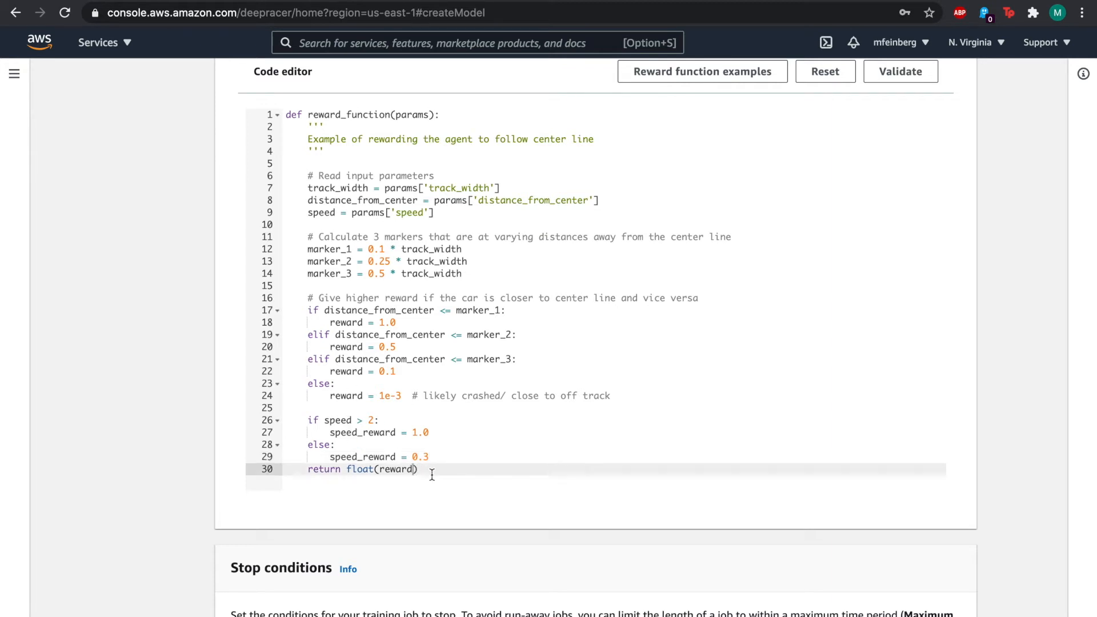
{"action": "key", "text": "Left"}
{"action": "type", "text": "+ speed"}
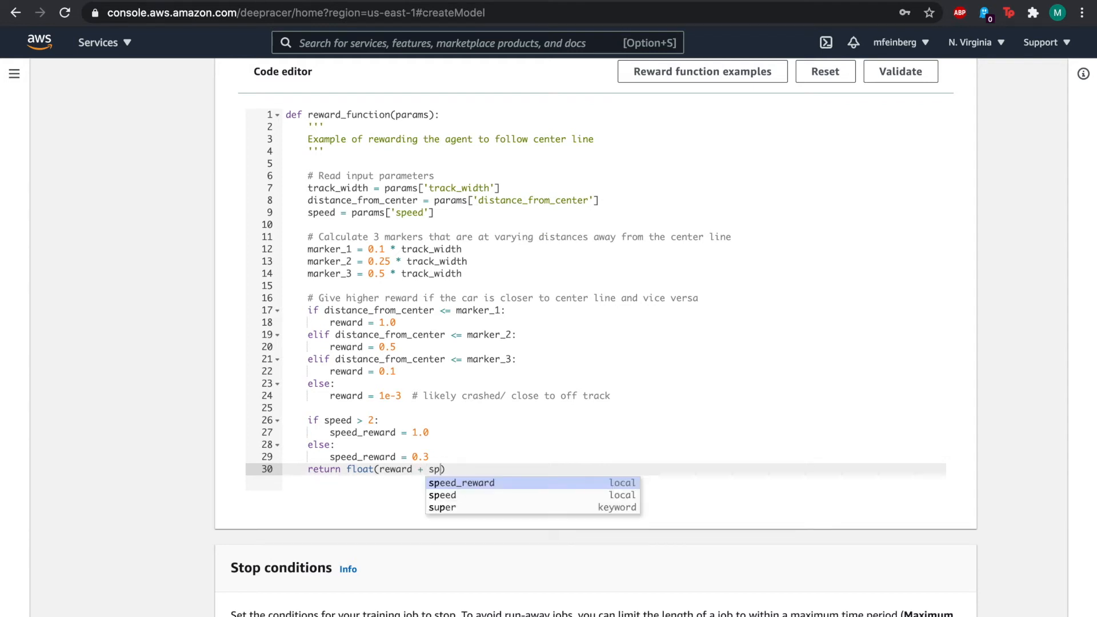
{"action": "type", "text": "_ward"}
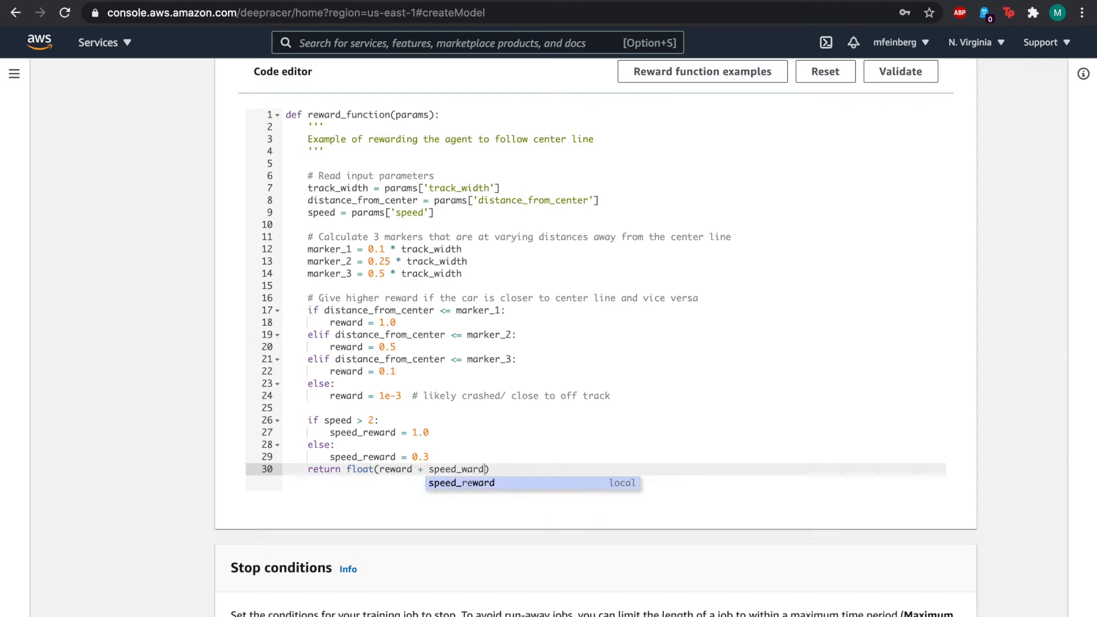
{"action": "key", "text": "BackSpace"}
{"action": "key", "text": "BackSpace"}
{"action": "type", "text": "reward"}
{"action": "left_click", "coordinate": [530, 473]}
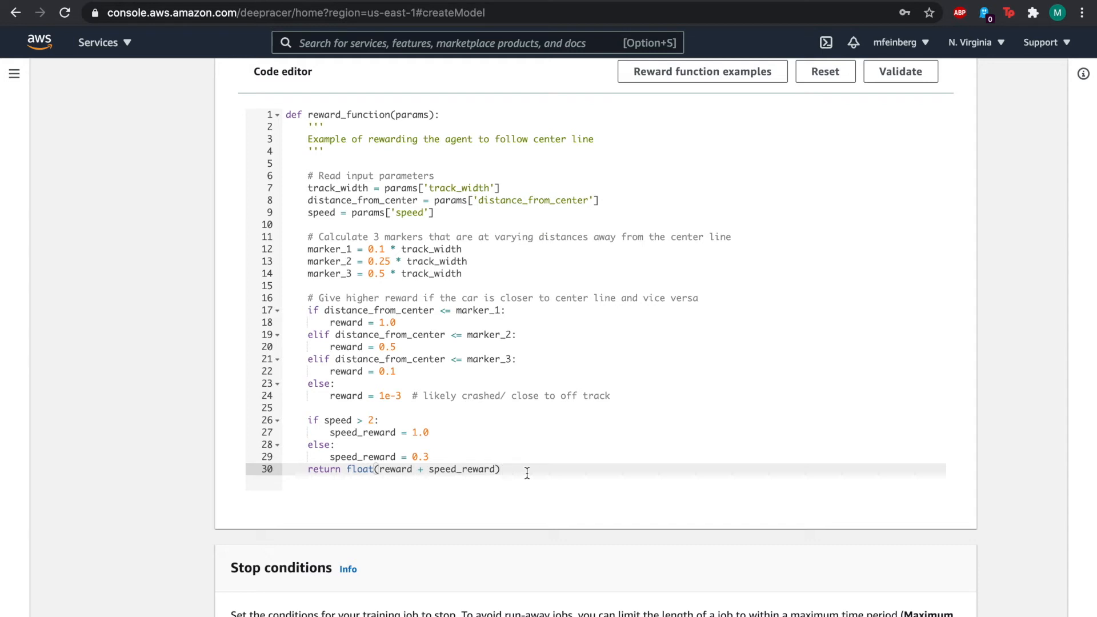
Insert a blank line between the speed_reward else branch and the return statement
{"action": "left_click_drag", "start_coordinate": [514, 470], "coordinate": [348, 467]}
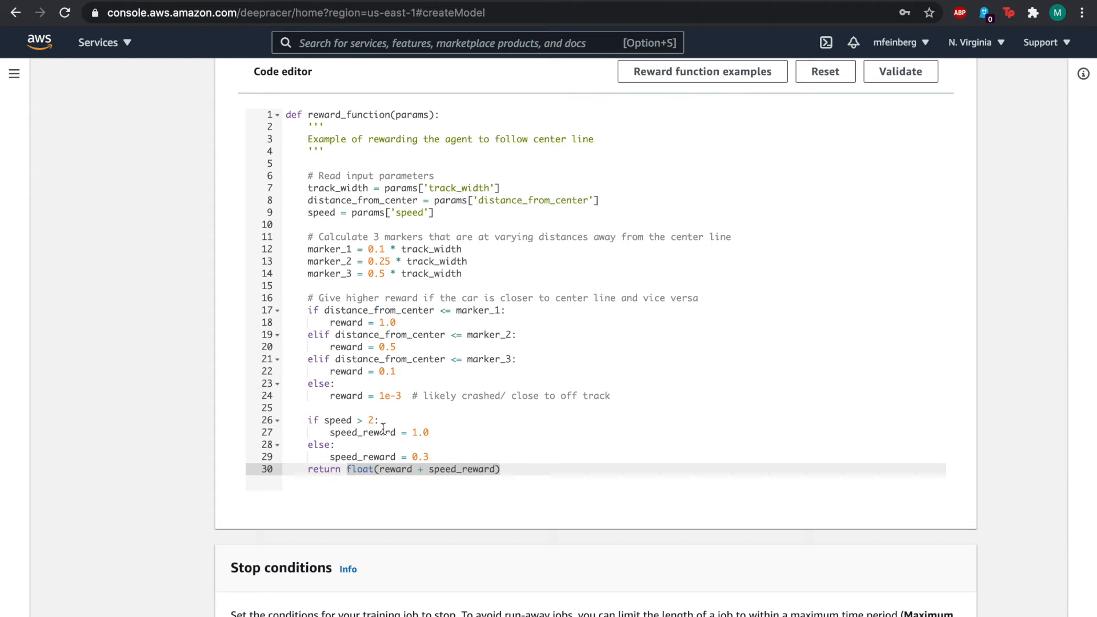
{"action": "left_click", "coordinate": [453, 454]}
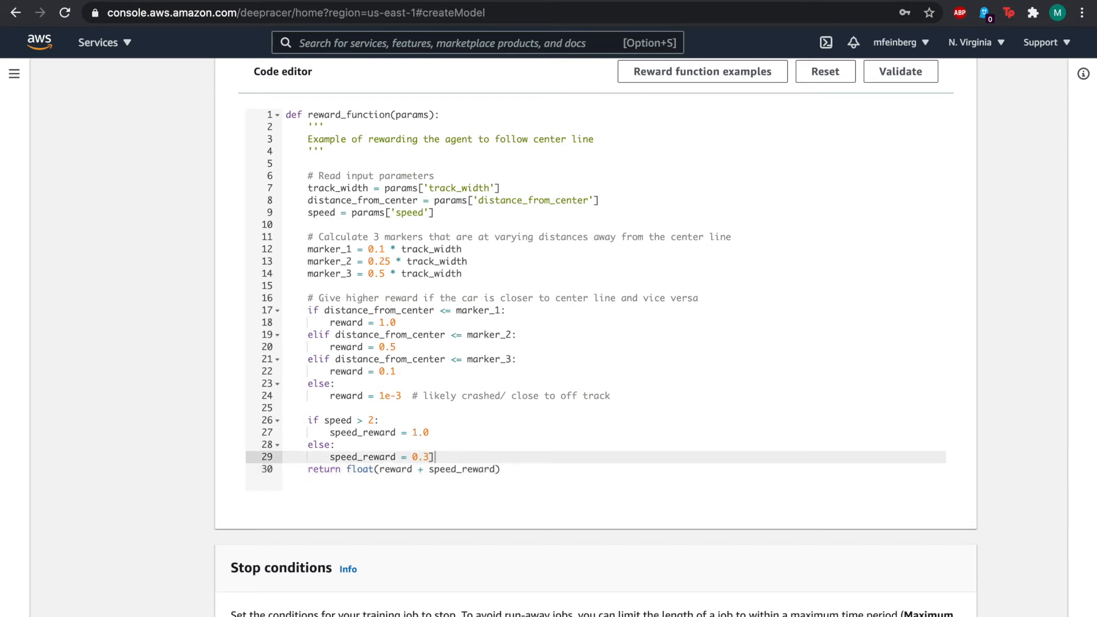
{"action": "key", "text": "Return"}
Add the line steering = params['steering-angle'] below the speed parameter, followed by a blank line
{"action": "left_click", "coordinate": [356, 226]}
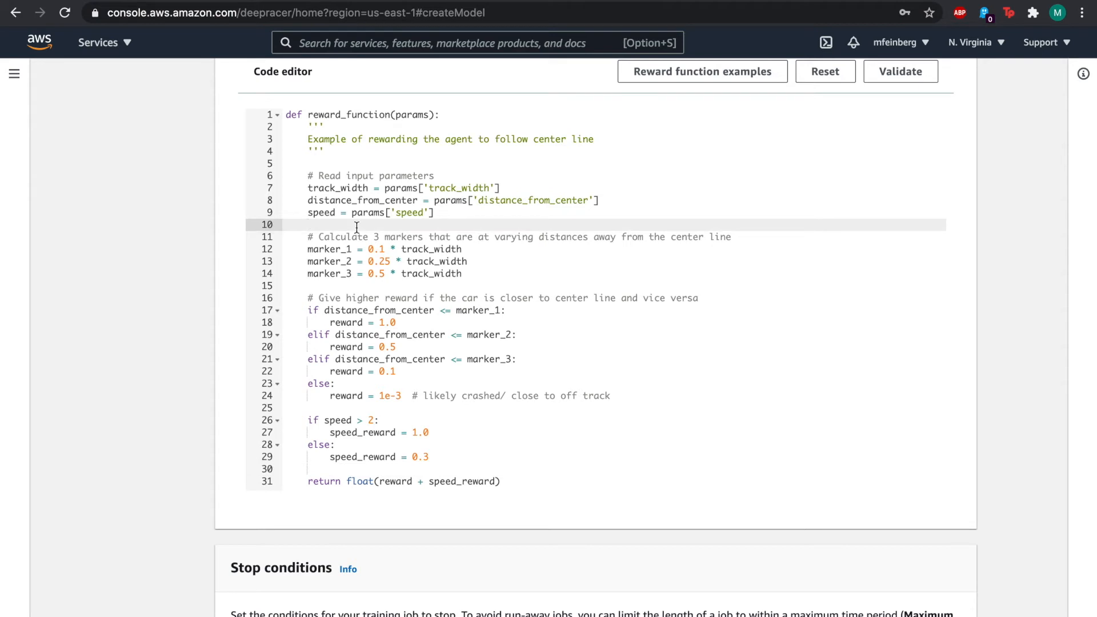
{"action": "type", "text": "steering = par"}
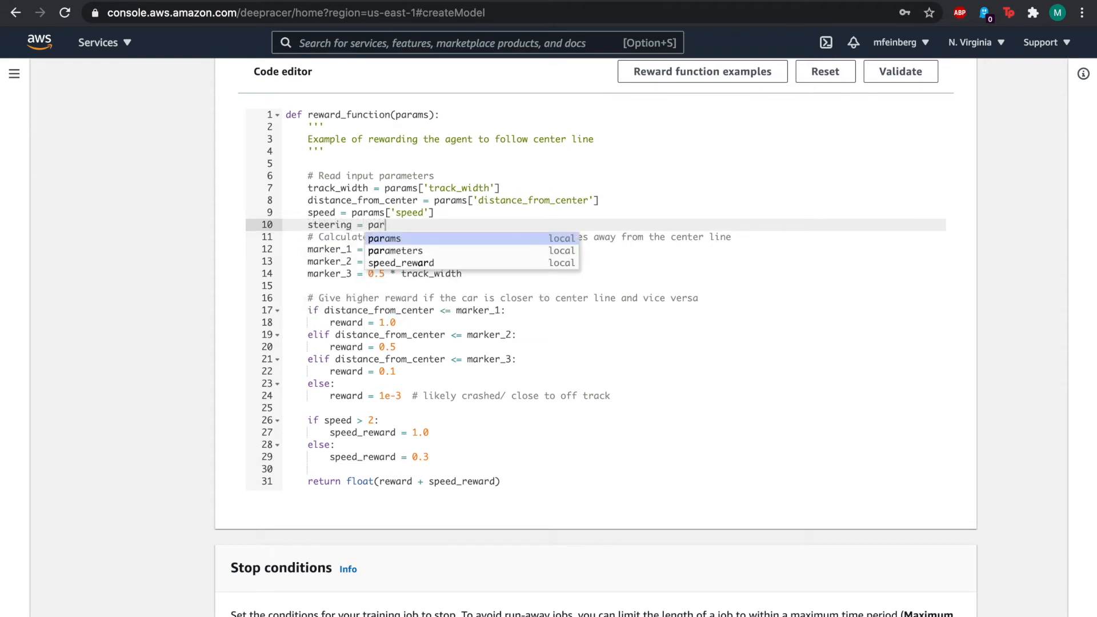
{"action": "type", "text": "ams['steering-angle"}
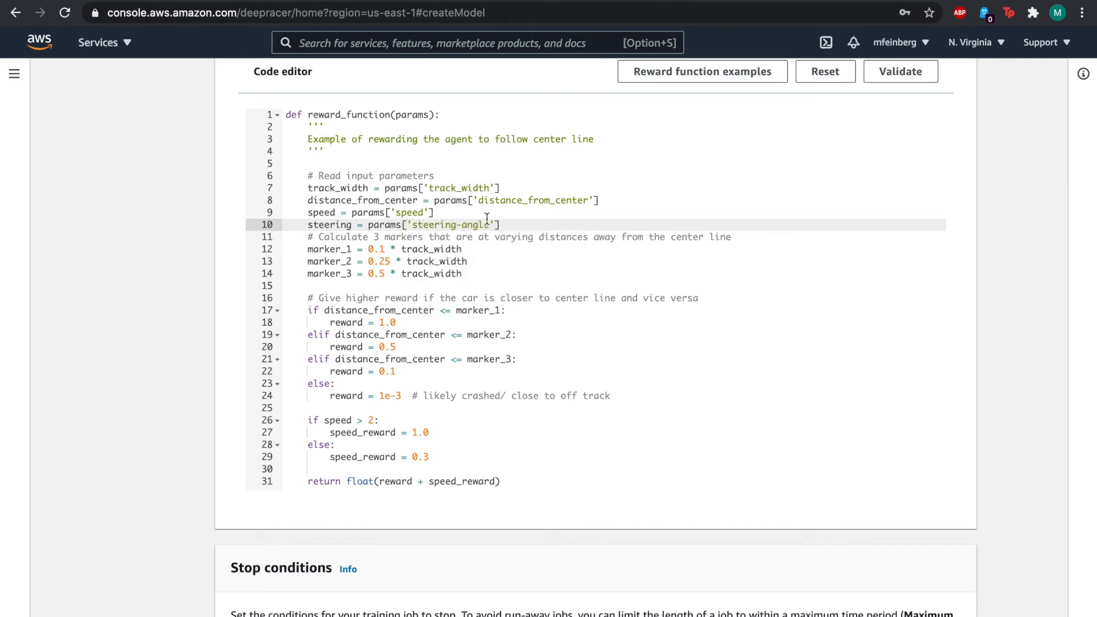
{"action": "left_click", "coordinate": [516, 222]}
{"action": "key", "text": "Return"}
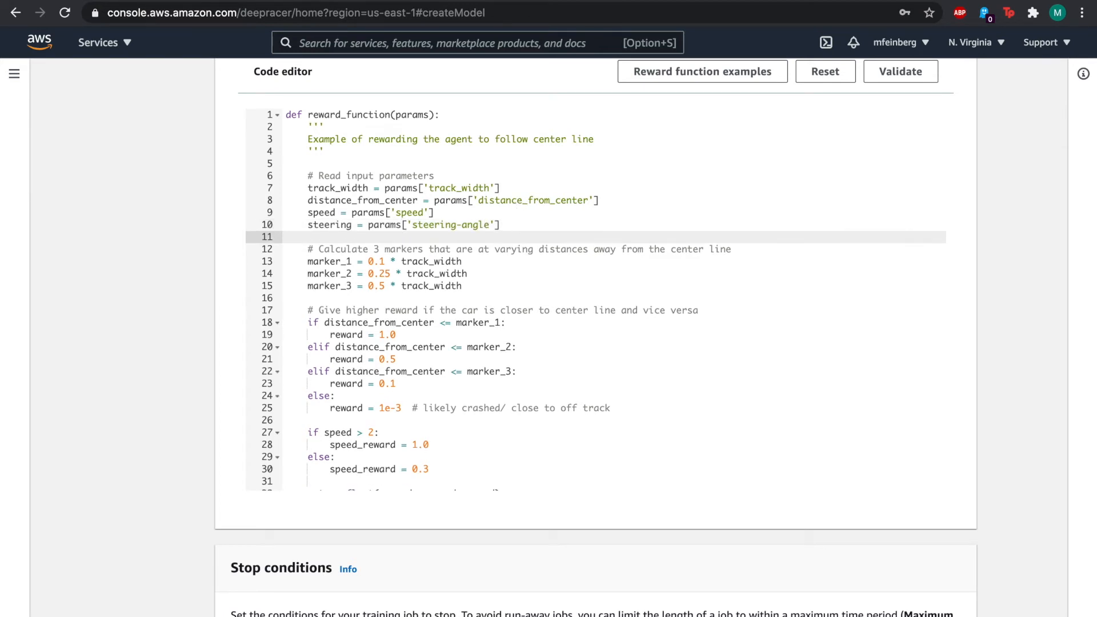
Enter all_wheels_on_track on the empty line below the steering parameter
{"action": "type", "text": "all"}
{"action": "type", "text": " ="}
{"action": "key", "text": "BackSpace"}
{"action": "key", "text": "BackSpace"}
{"action": "key", "text": "BackSpace"}
{"action": "key", "text": "BackSpace"}
{"action": "type", "text": "l_wheels_on track"}
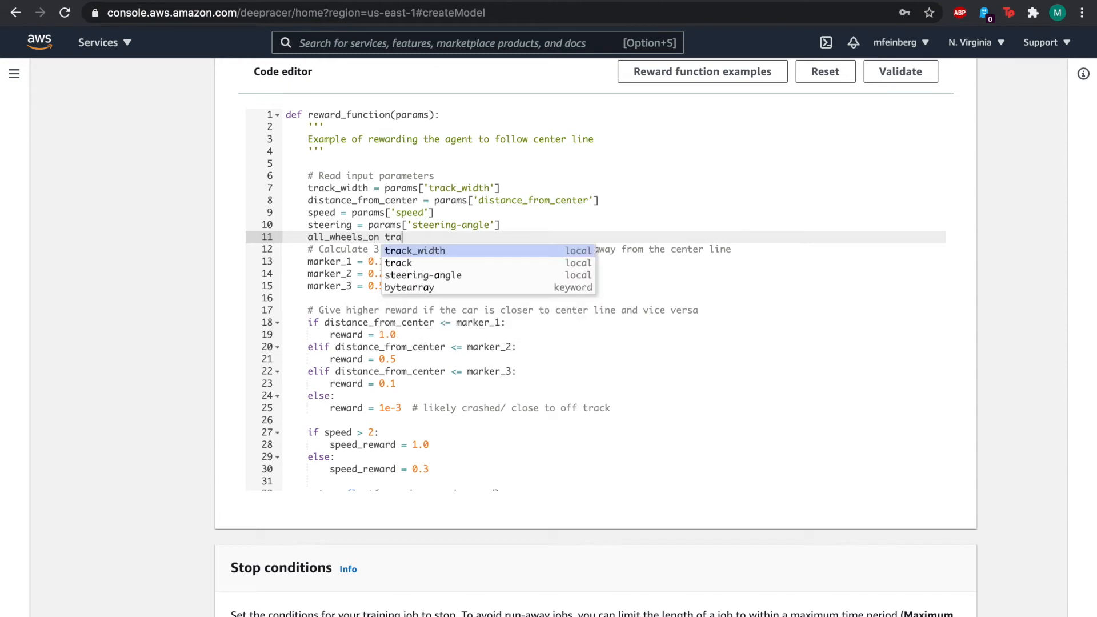
{"action": "key", "text": "BackSpace"}
{"action": "key", "text": "BackSpace"}
{"action": "key", "text": "BackSpace"}
{"action": "key", "text": "BackSpace"}
{"action": "key", "text": "BackSpace"}
{"action": "key", "text": "BackSpace"}
{"action": "type", "text": "_"}
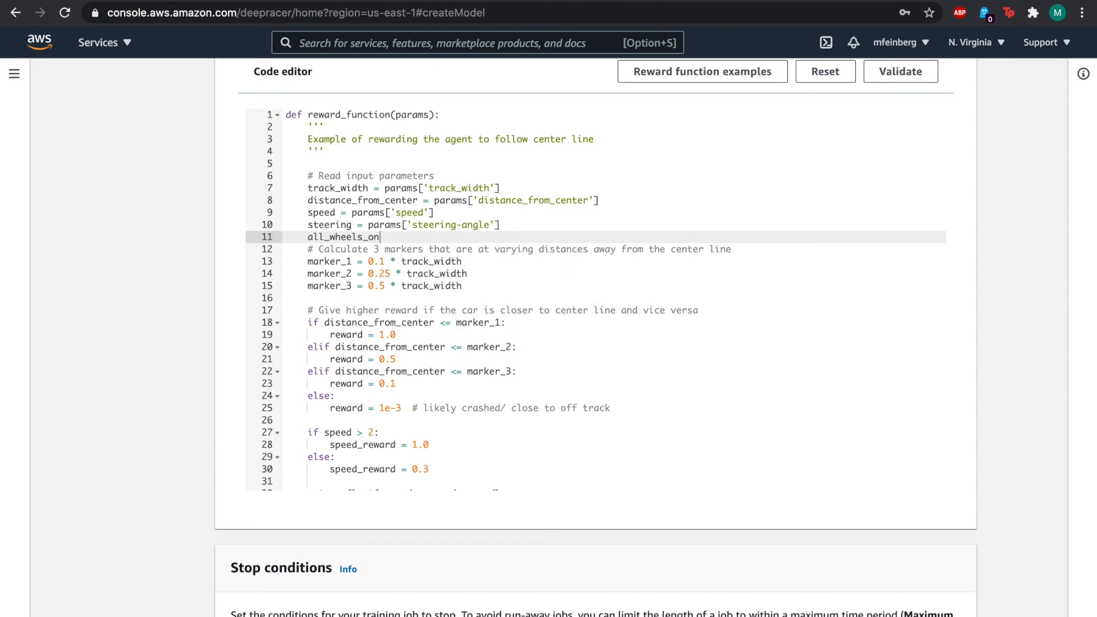
{"action": "type", "text": "track"}
Delete the all_wheels_on_track text, keeping the line below the steering parameter blank
{"action": "left_click_drag", "start_coordinate": [425, 237], "coordinate": [310, 238]}
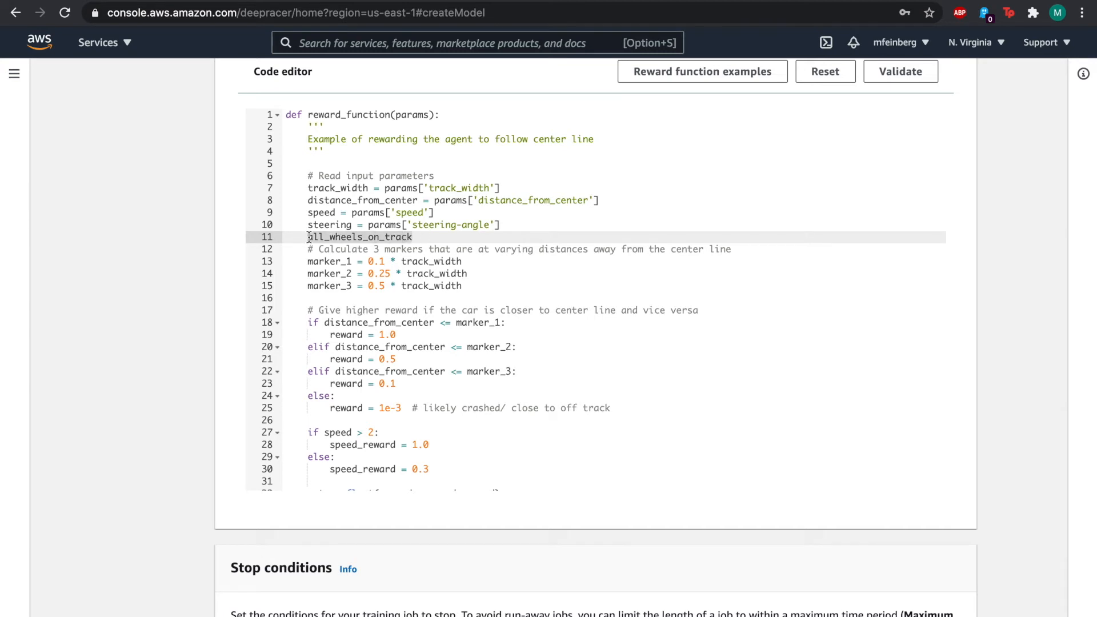
{"action": "key", "text": "BackSpace"}
{"action": "key", "text": "BackSpace"}
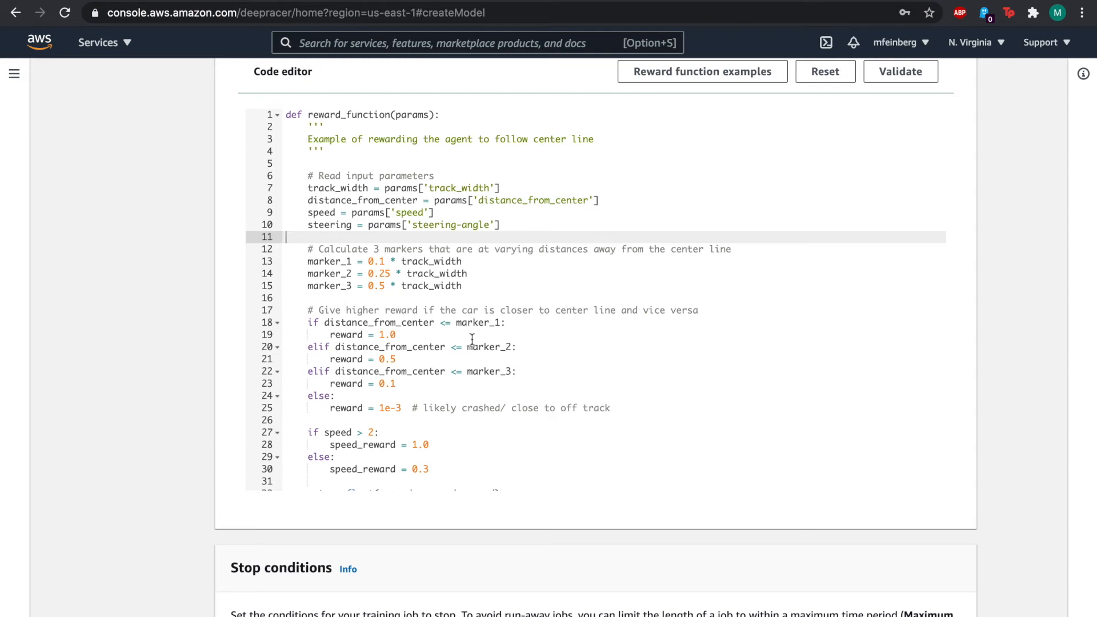
{"action": "scroll", "coordinate": [616, 170], "scroll_direction": "up", "scroll_amount": 3}
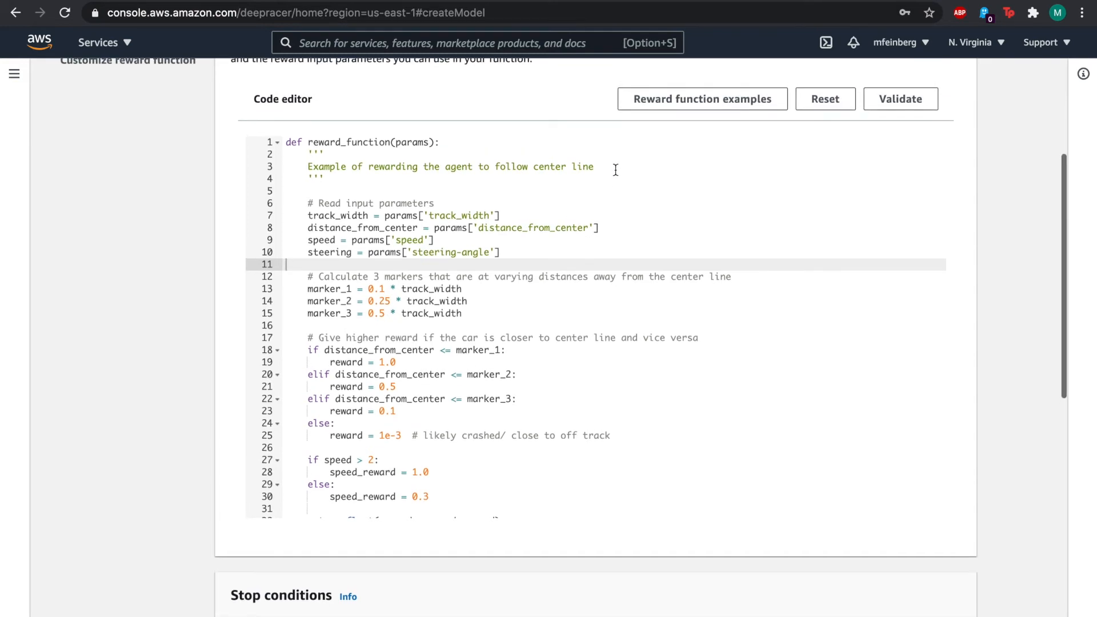
{"action": "scroll", "coordinate": [615, 170], "scroll_direction": "down", "scroll_amount": 3}
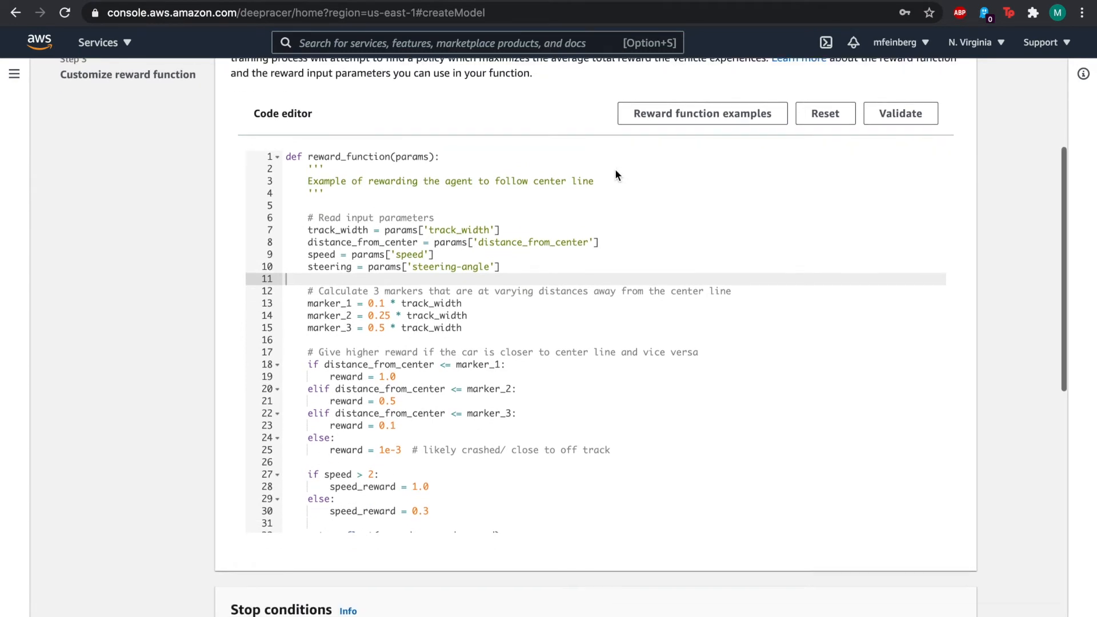
Validate the reward function code in the code editor
{"action": "scroll", "coordinate": [616, 170], "scroll_direction": "up", "scroll_amount": 3}
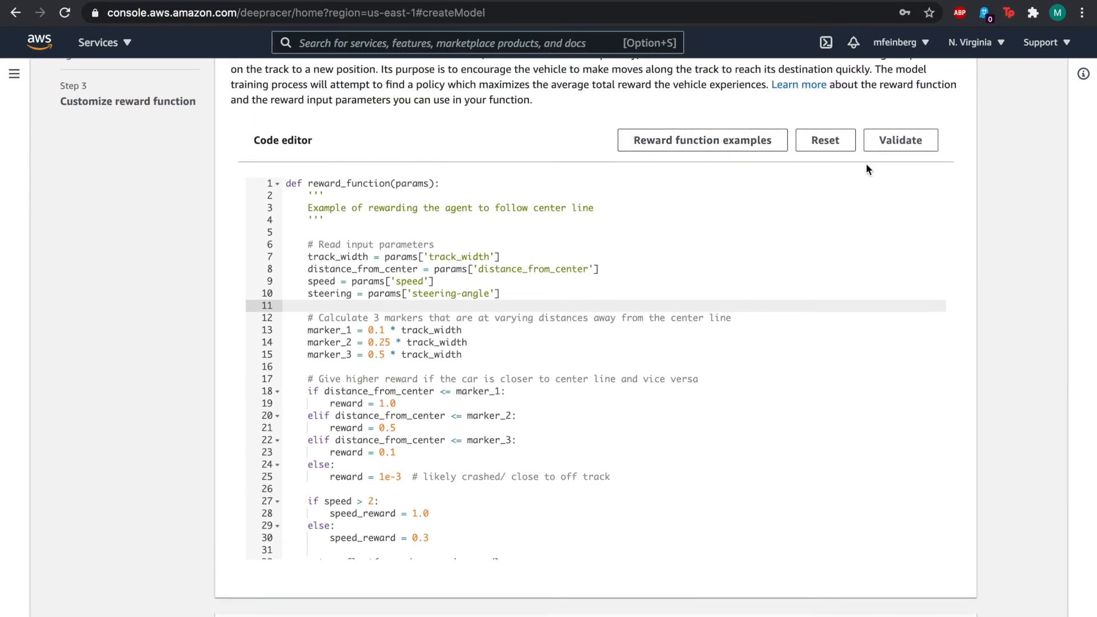
{"action": "left_click", "coordinate": [908, 143]}
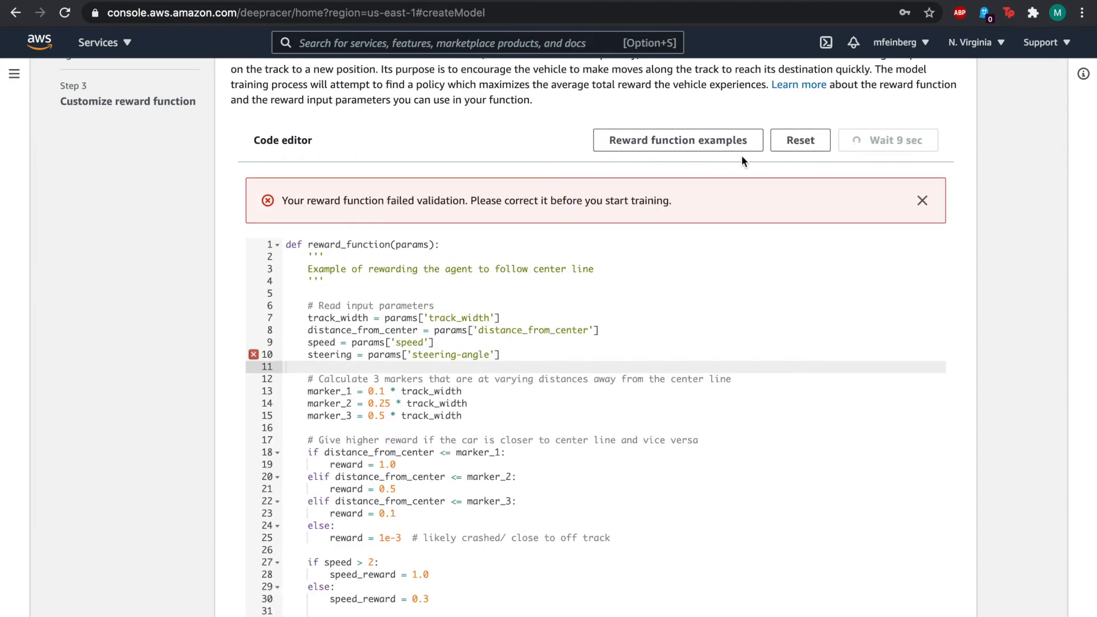
Correct the steering parameter key on line 10 to 'steering_angle' and validate the reward function again
{"action": "scroll", "coordinate": [832, 312], "scroll_direction": "down", "scroll_amount": 3}
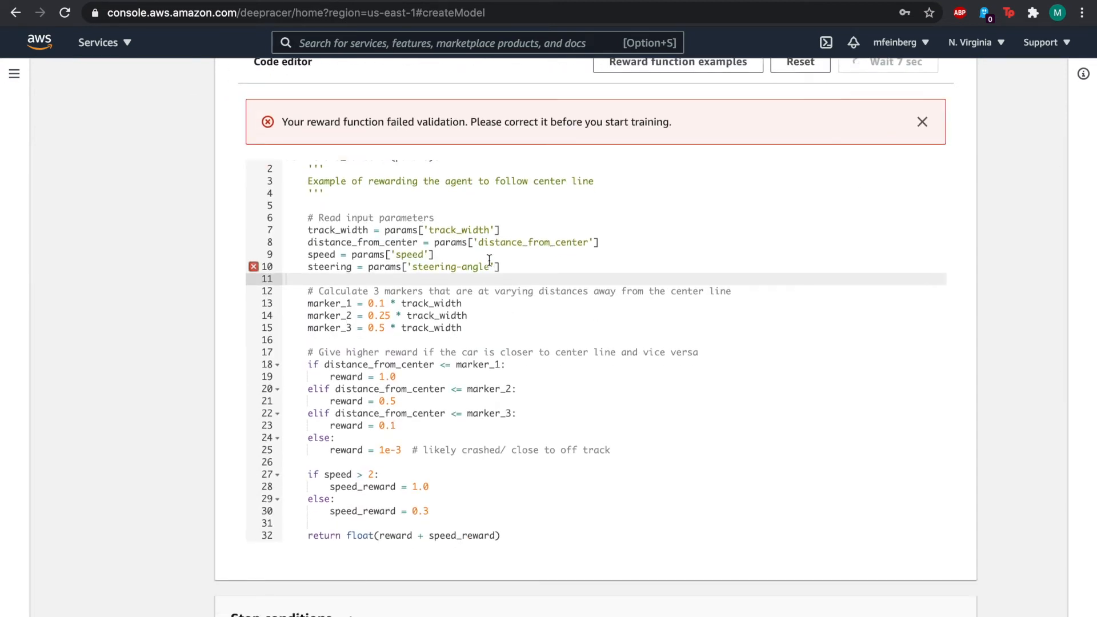
{"action": "double_click", "coordinate": [463, 267]}
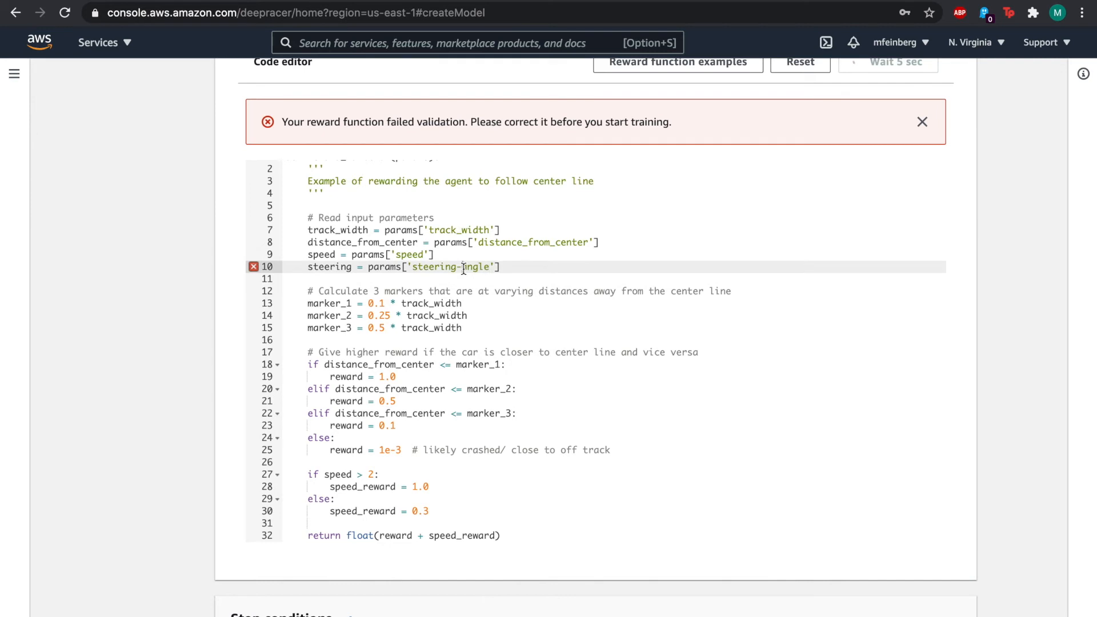
{"action": "triple_click", "coordinate": [463, 267]}
{"action": "left_click", "coordinate": [463, 267]}
{"action": "scroll", "coordinate": [495, 260], "scroll_direction": "up", "scroll_amount": 1}
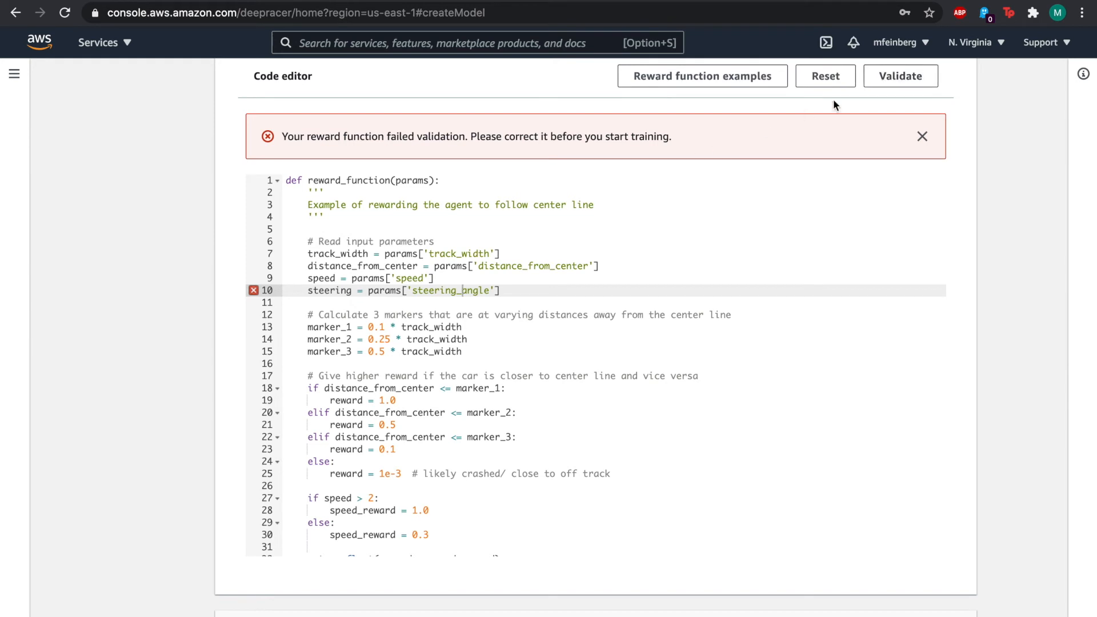
{"action": "left_click", "coordinate": [899, 83]}
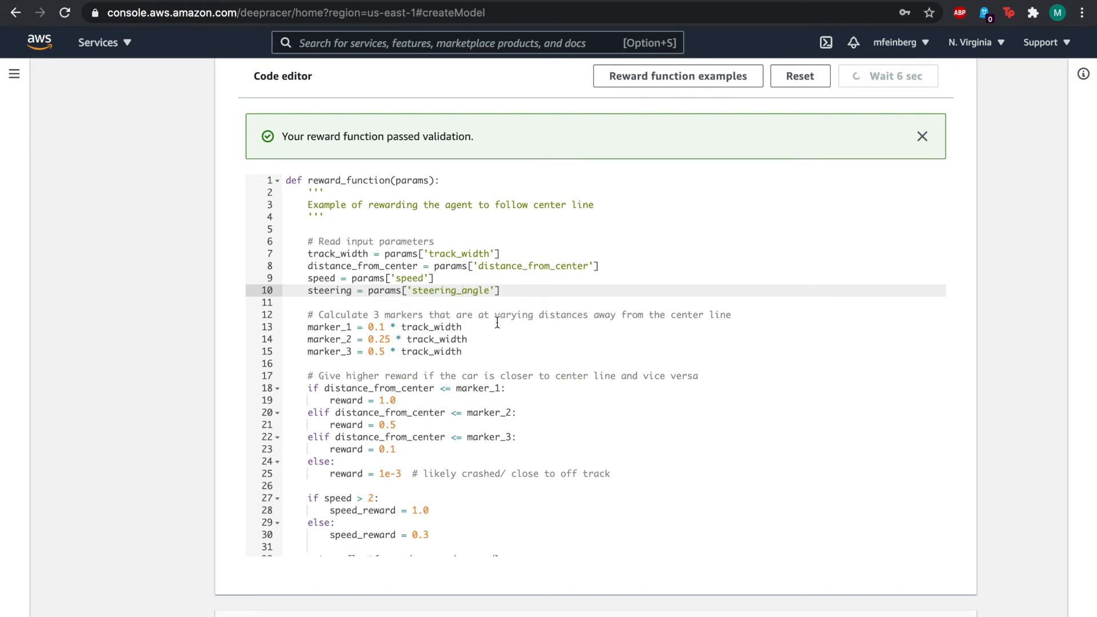
Set the training job's maximum time in the stop conditions to 90 minutes
{"action": "scroll", "coordinate": [497, 323], "scroll_direction": "down", "scroll_amount": 5}
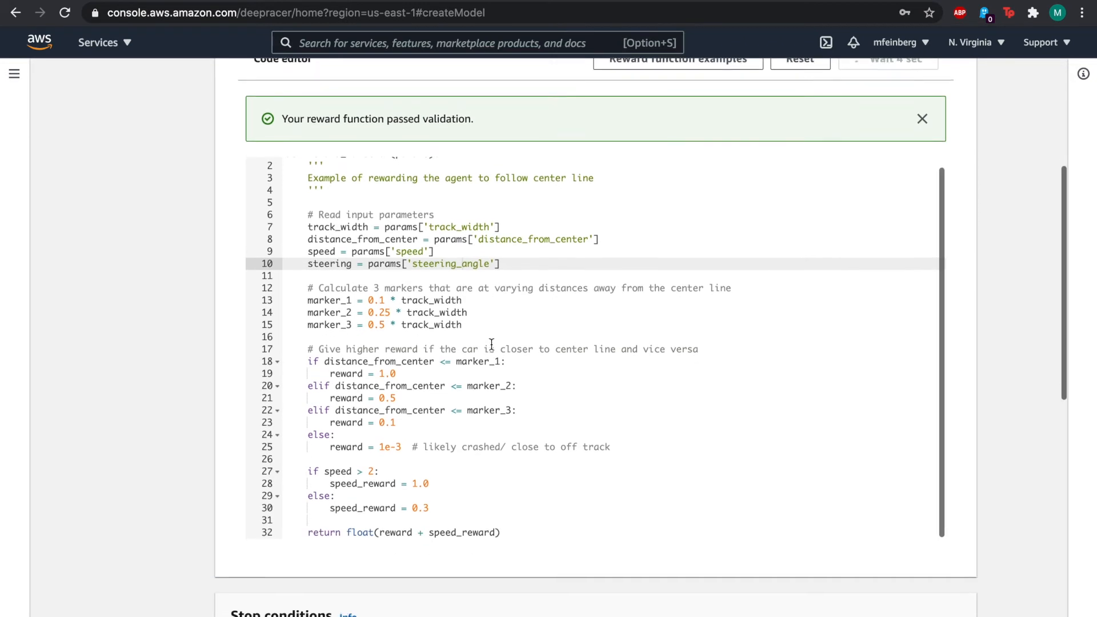
{"action": "scroll", "coordinate": [492, 345], "scroll_direction": "down", "scroll_amount": 10}
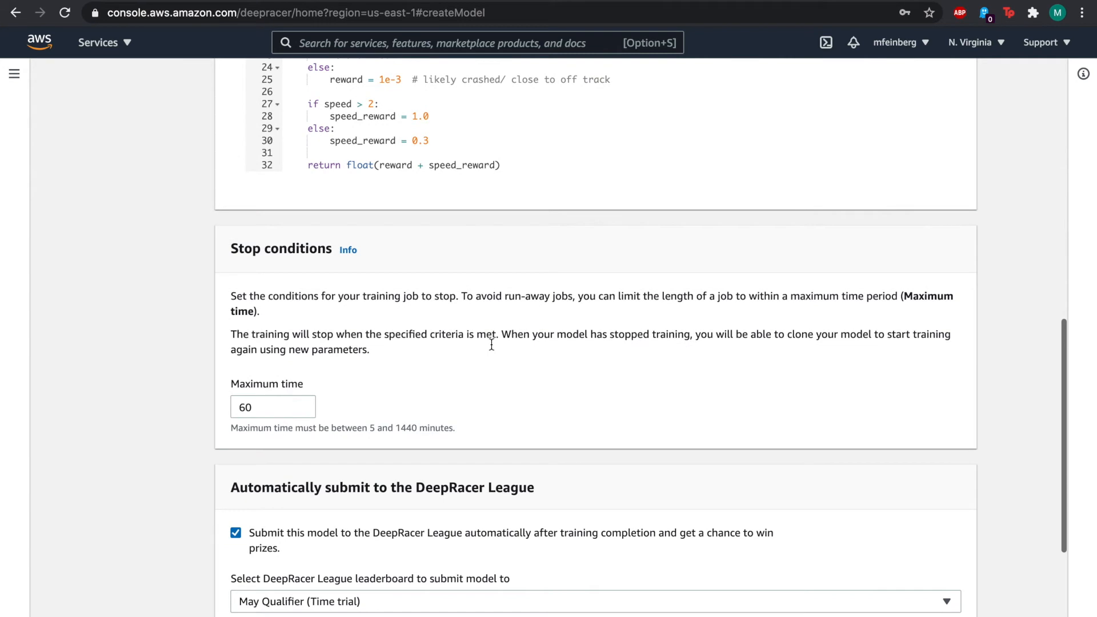
{"action": "double_click", "coordinate": [243, 349]}
{"action": "type", "text": "90"}
Review the DeepRacer League leaderboard selection and the notice on model training fees and the free tier
{"action": "scroll", "coordinate": [281, 416], "scroll_direction": "down", "scroll_amount": 2}
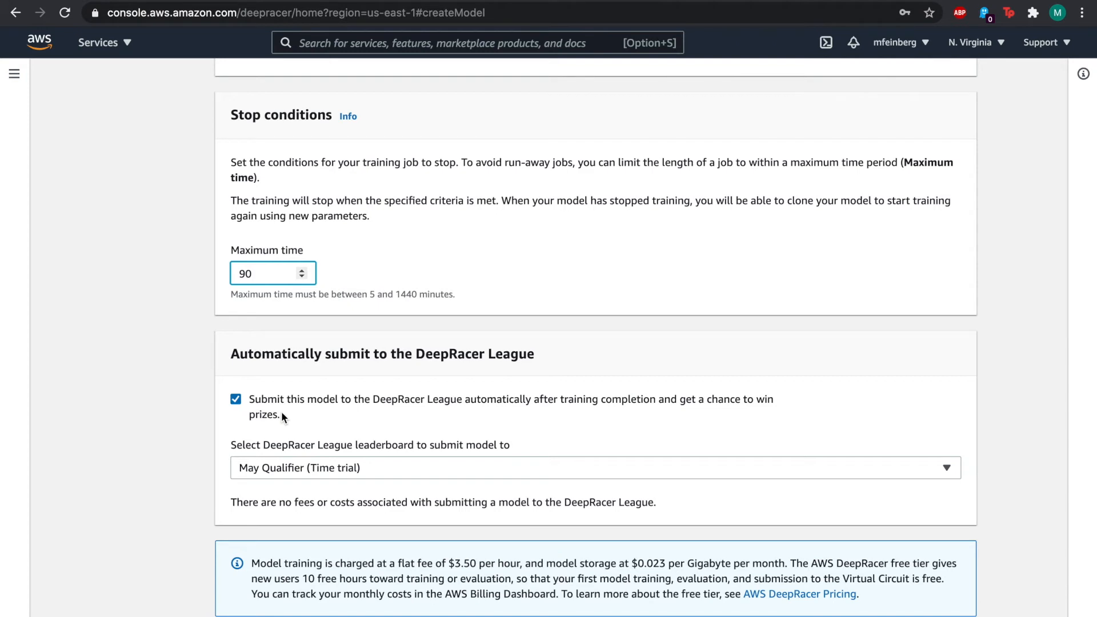
{"action": "scroll", "coordinate": [283, 414], "scroll_direction": "down", "scroll_amount": 1}
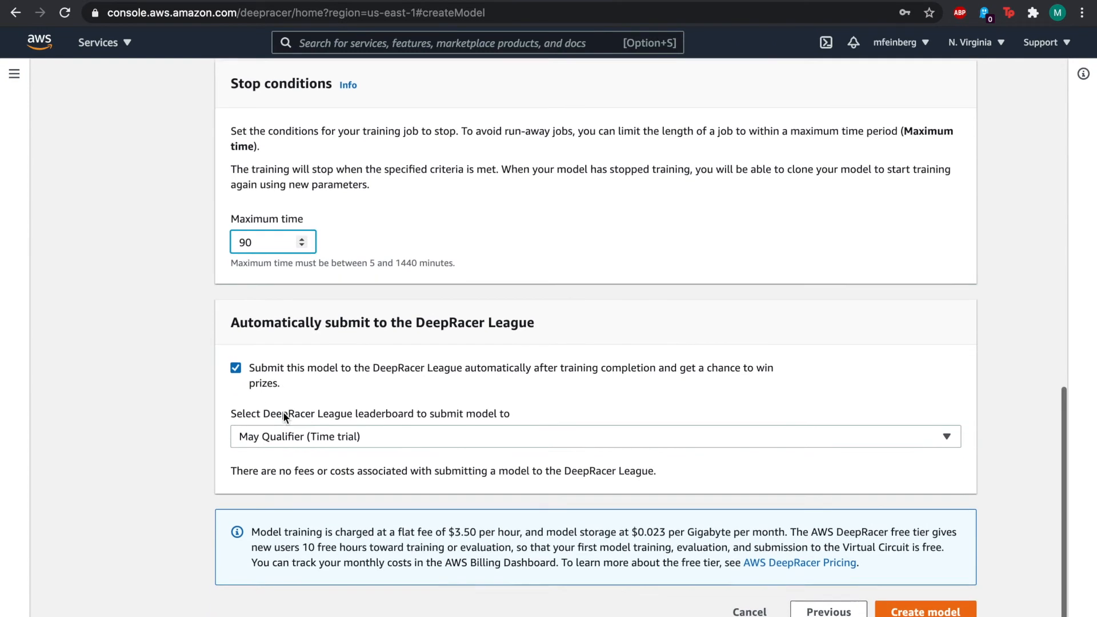
{"action": "left_click", "coordinate": [341, 424]}
{"action": "left_click", "coordinate": [340, 425]}
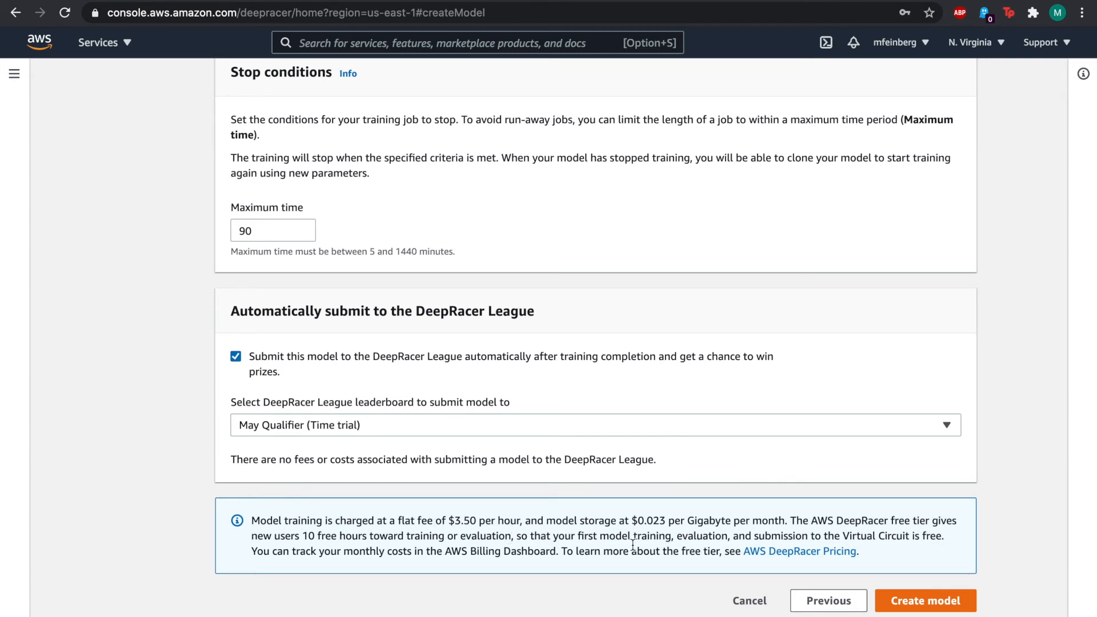
{"action": "left_click_drag", "start_coordinate": [633, 521], "coordinate": [667, 527]}
{"action": "left_click_drag", "start_coordinate": [248, 544], "coordinate": [527, 523]}
{"action": "left_click", "coordinate": [504, 542]}
{"action": "left_click", "coordinate": [521, 523]}
Turn off automatic submission to the DeepRacer League and create the model
{"action": "left_click", "coordinate": [237, 357]}
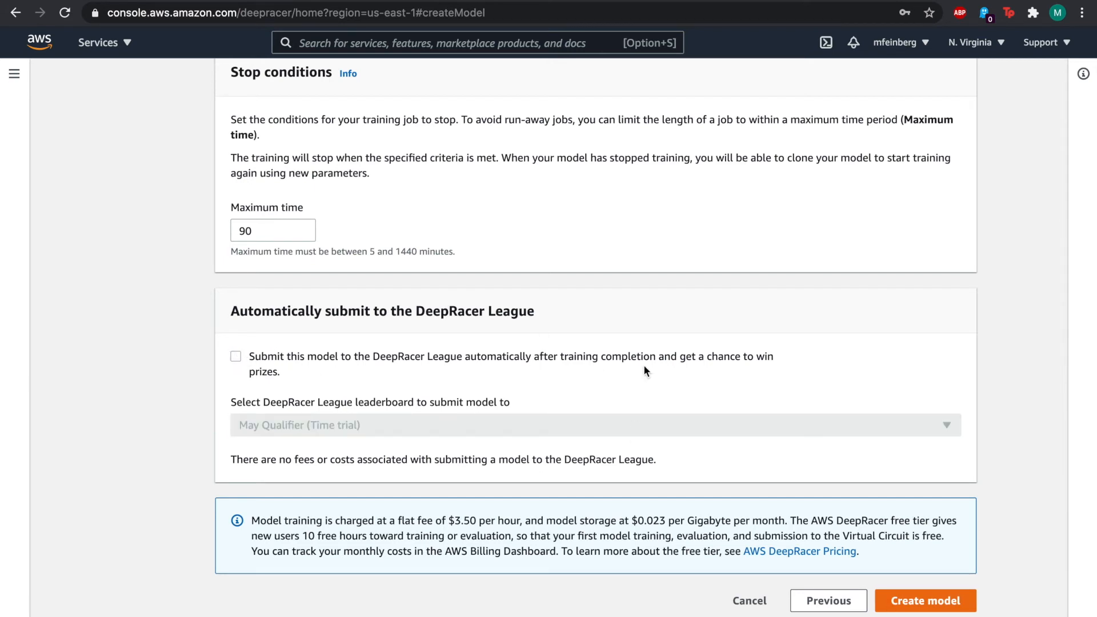
{"action": "left_click", "coordinate": [959, 609]}
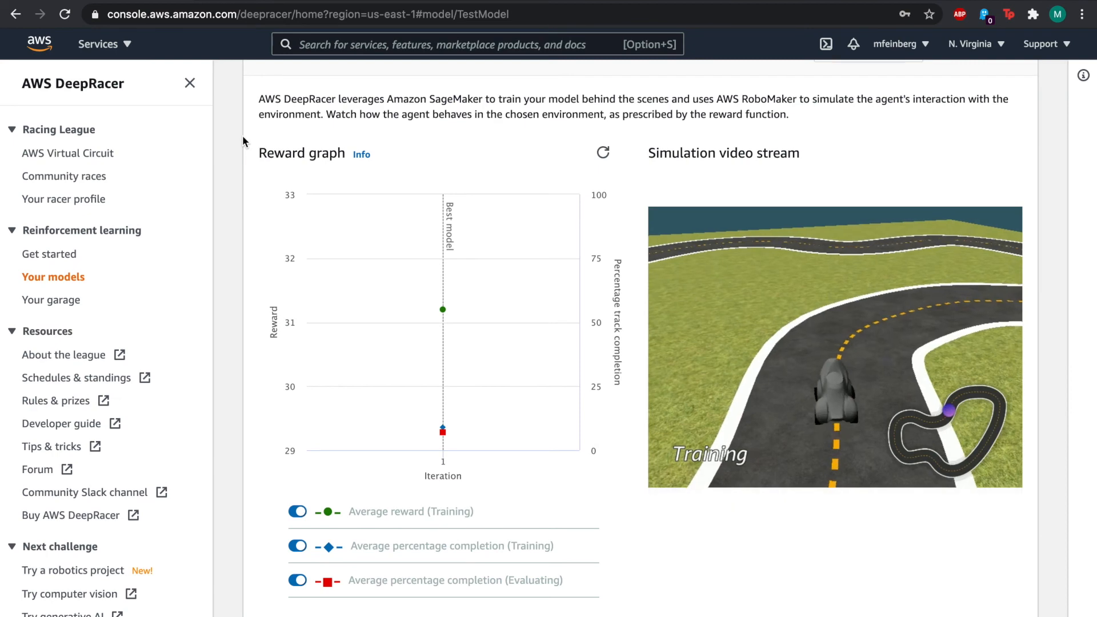
Examine TestModel's reward graph, simulation video stream and elapsed training time under the stop condition
{"action": "mouse_move", "coordinate": [776, 321]}
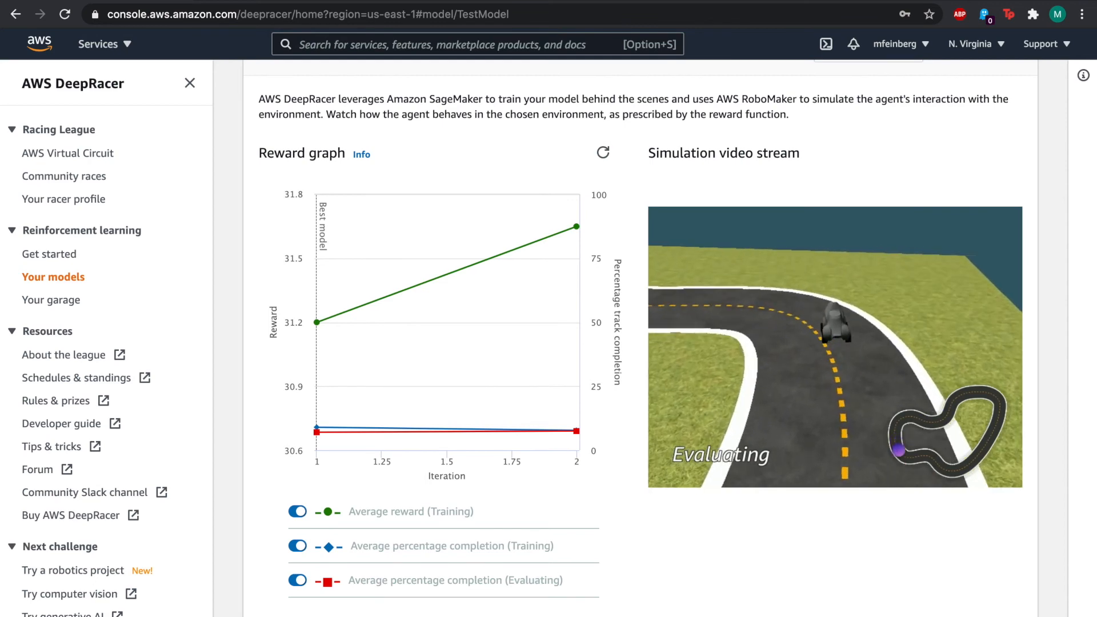
{"action": "mouse_move", "coordinate": [935, 388]}
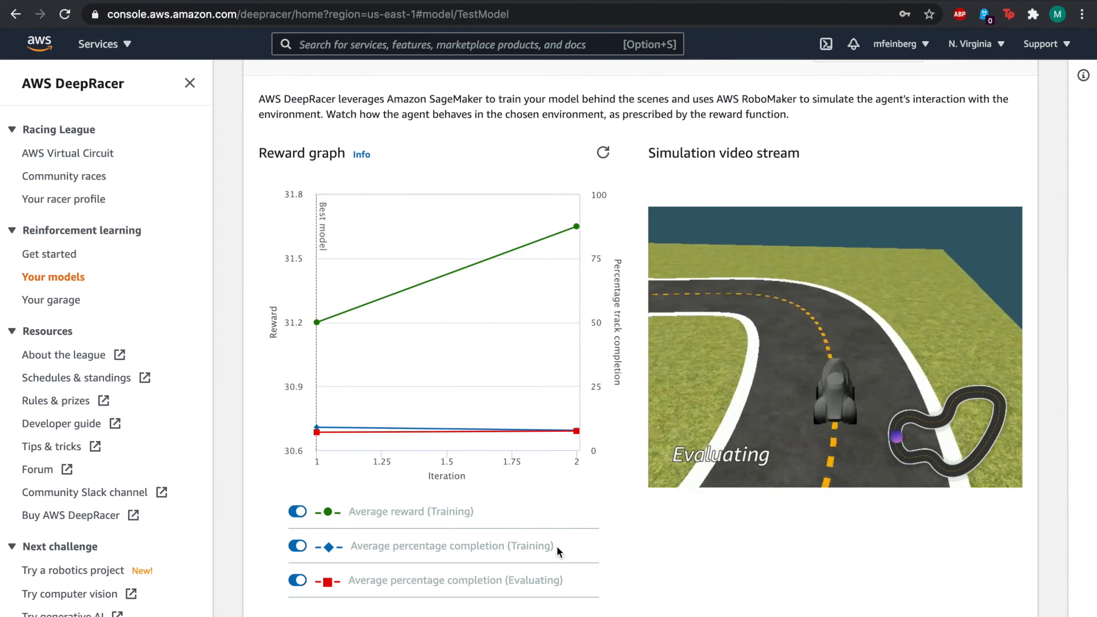
{"action": "mouse_move", "coordinate": [319, 423]}
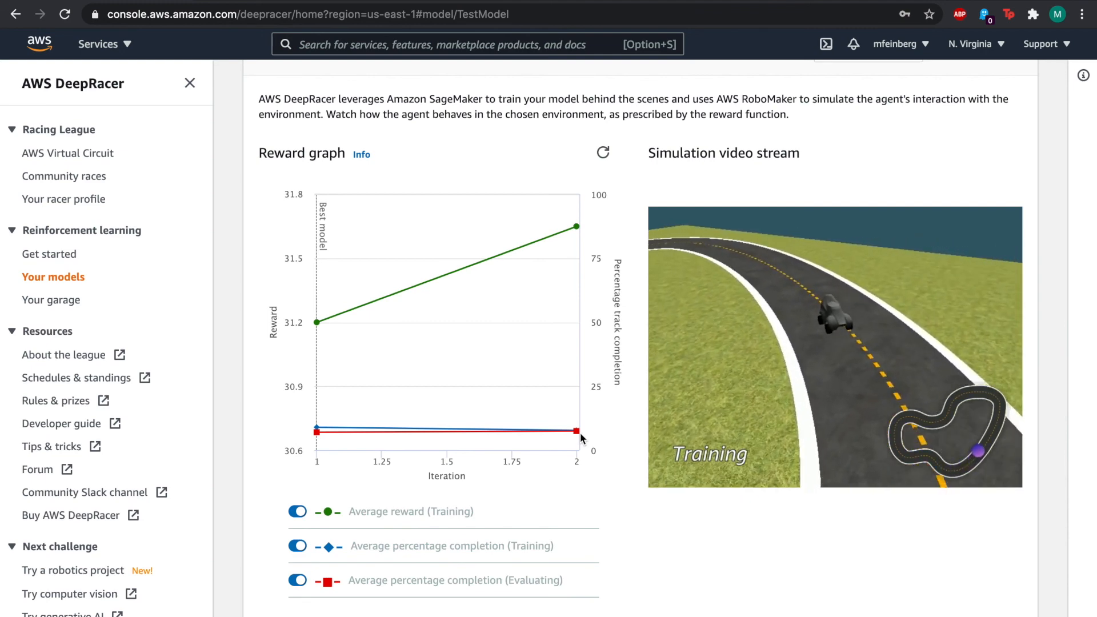
{"action": "scroll", "coordinate": [581, 433], "scroll_direction": "down", "scroll_amount": 2}
{"action": "scroll", "coordinate": [580, 434], "scroll_direction": "down", "scroll_amount": 4}
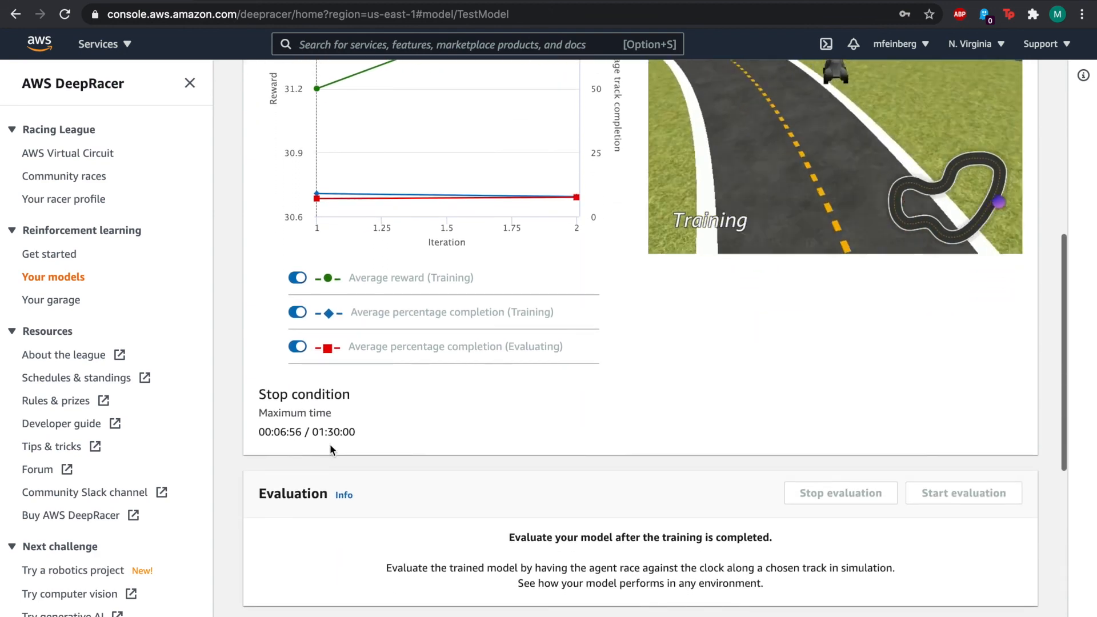
{"action": "left_click_drag", "start_coordinate": [255, 433], "coordinate": [444, 431]}
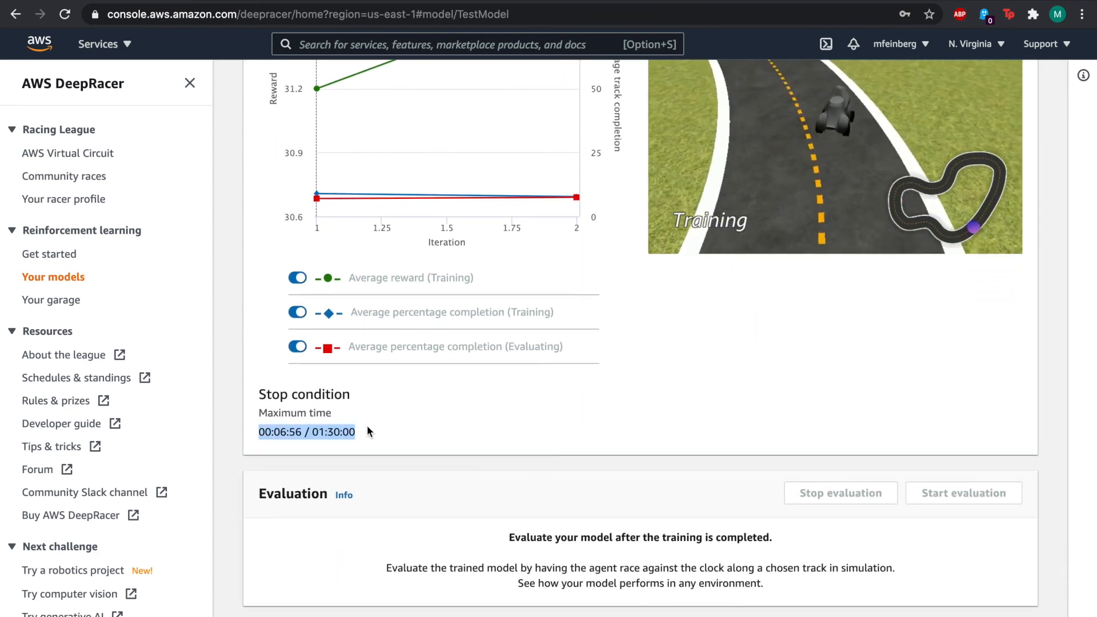
{"action": "left_click_drag", "start_coordinate": [367, 428], "coordinate": [252, 424]}
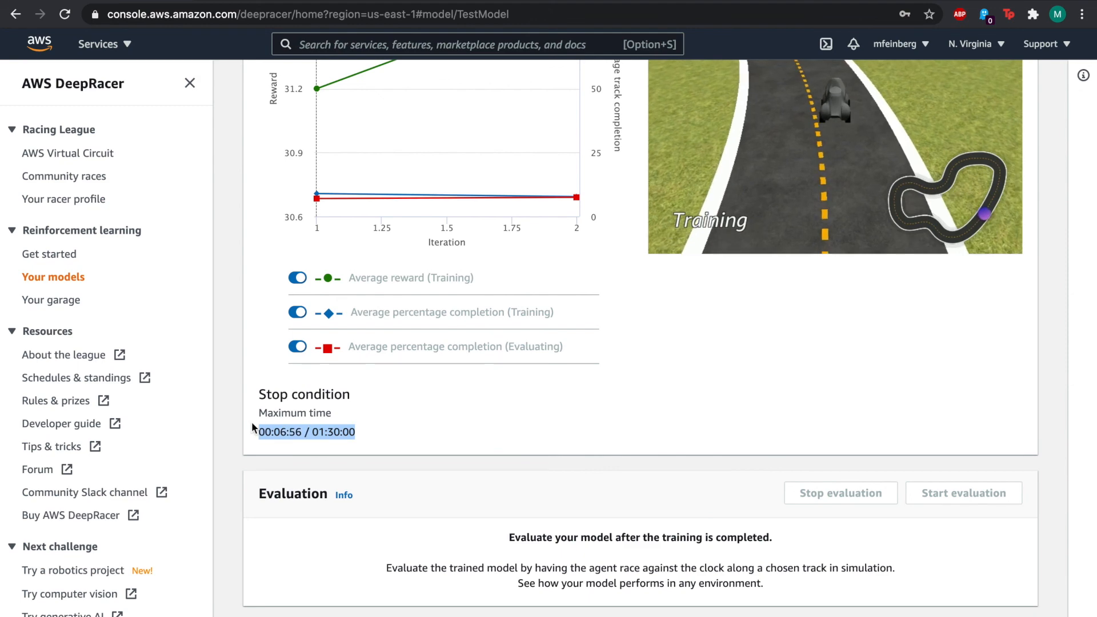
{"action": "left_click", "coordinate": [398, 464]}
Look through the TestModel page and read the evaluation section's note on evaluating the model after training
{"action": "scroll", "coordinate": [399, 465], "scroll_direction": "up", "scroll_amount": 1}
{"action": "scroll", "coordinate": [398, 464], "scroll_direction": "up", "scroll_amount": 8}
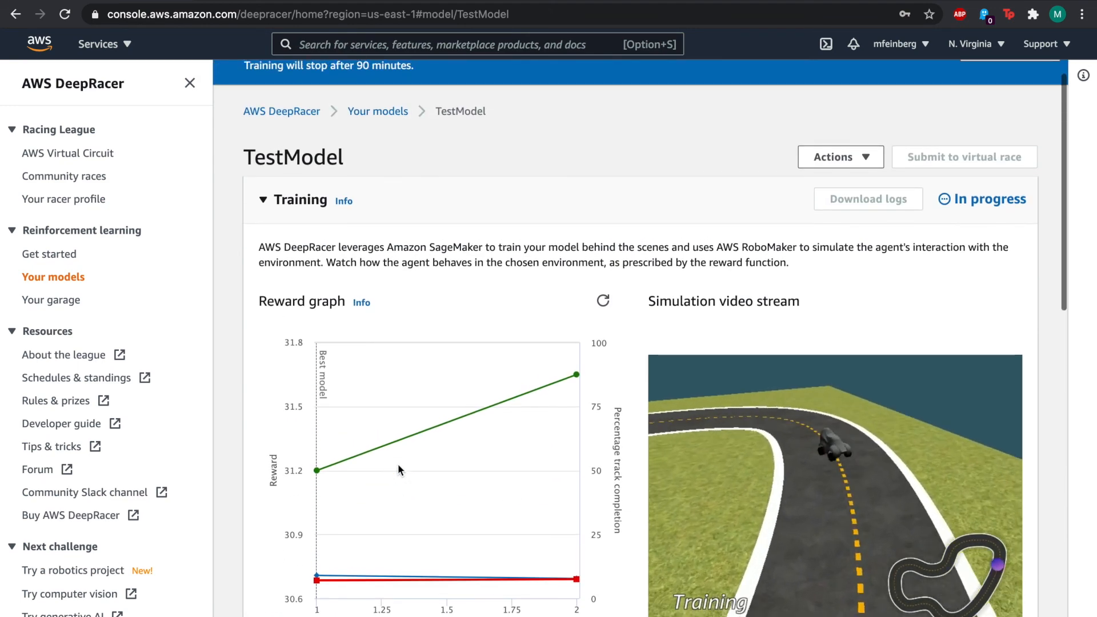
{"action": "scroll", "coordinate": [398, 464], "scroll_direction": "down", "scroll_amount": 3}
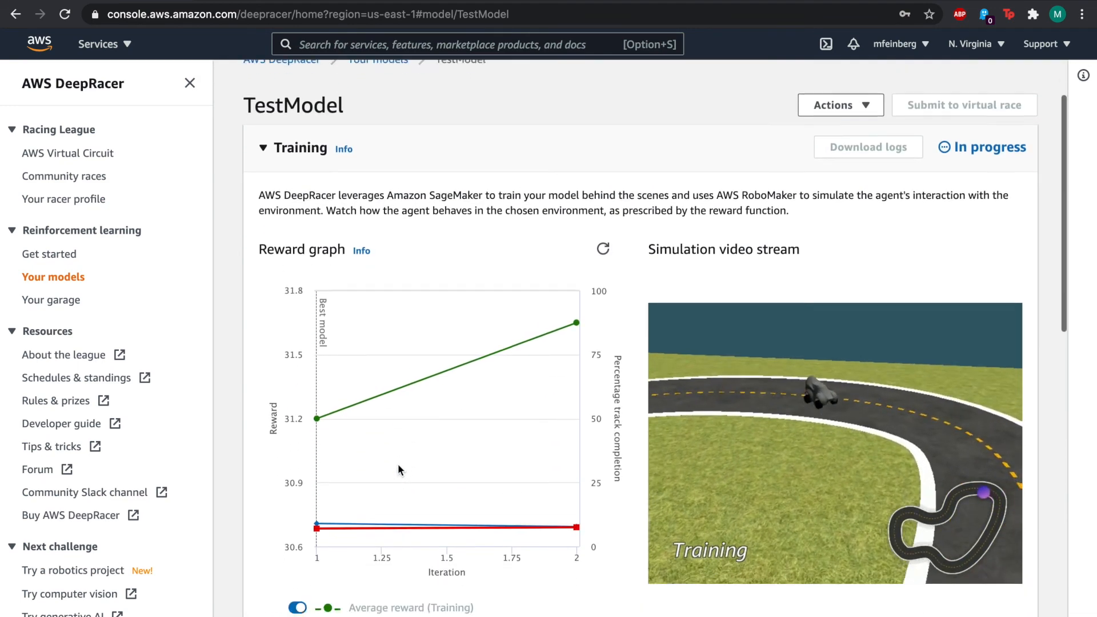
{"action": "scroll", "coordinate": [397, 464], "scroll_direction": "down", "scroll_amount": 8}
{"action": "scroll", "coordinate": [397, 464], "scroll_direction": "up", "scroll_amount": 4}
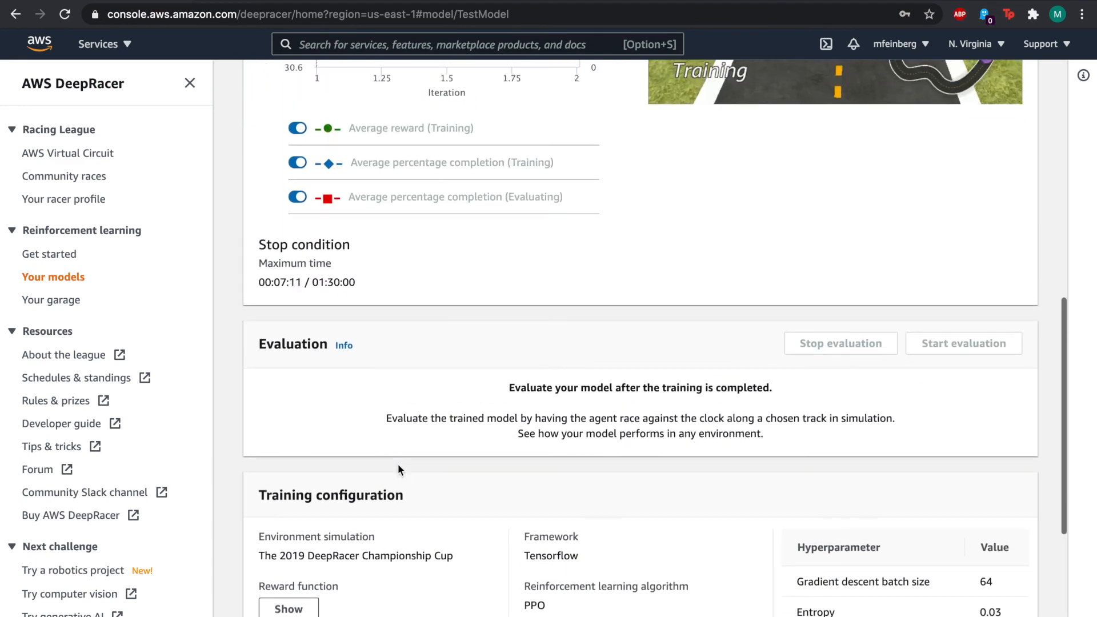
{"action": "left_click_drag", "start_coordinate": [509, 388], "coordinate": [858, 436]}
{"action": "left_click", "coordinate": [859, 437]}
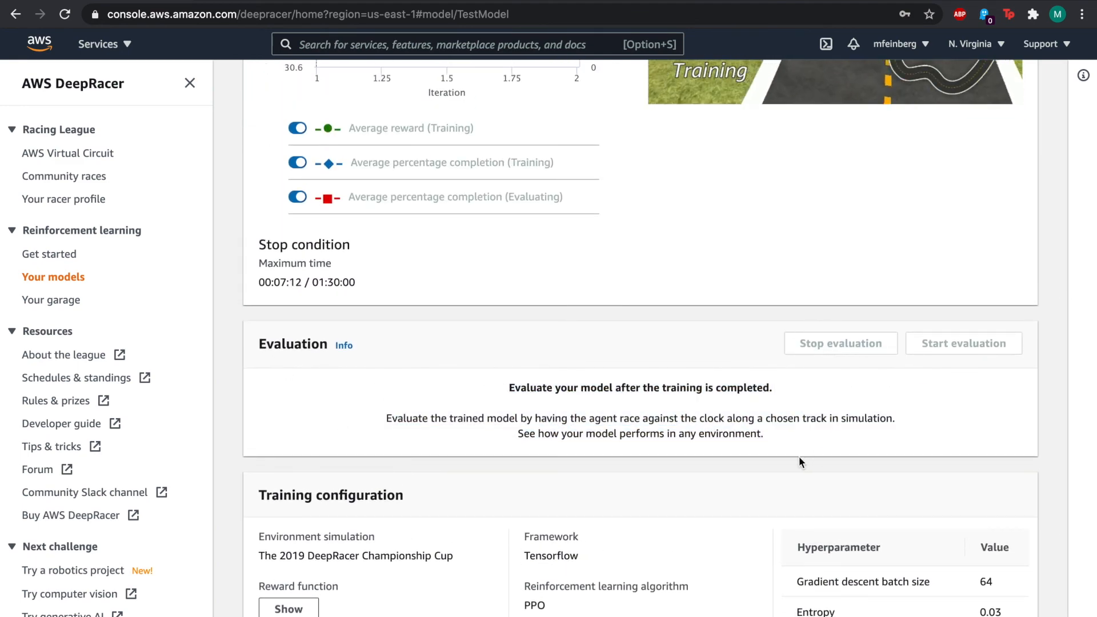
Watch the simulation video stream and the reward graph while the model trains
{"action": "scroll", "coordinate": [786, 447], "scroll_direction": "up", "scroll_amount": 6}
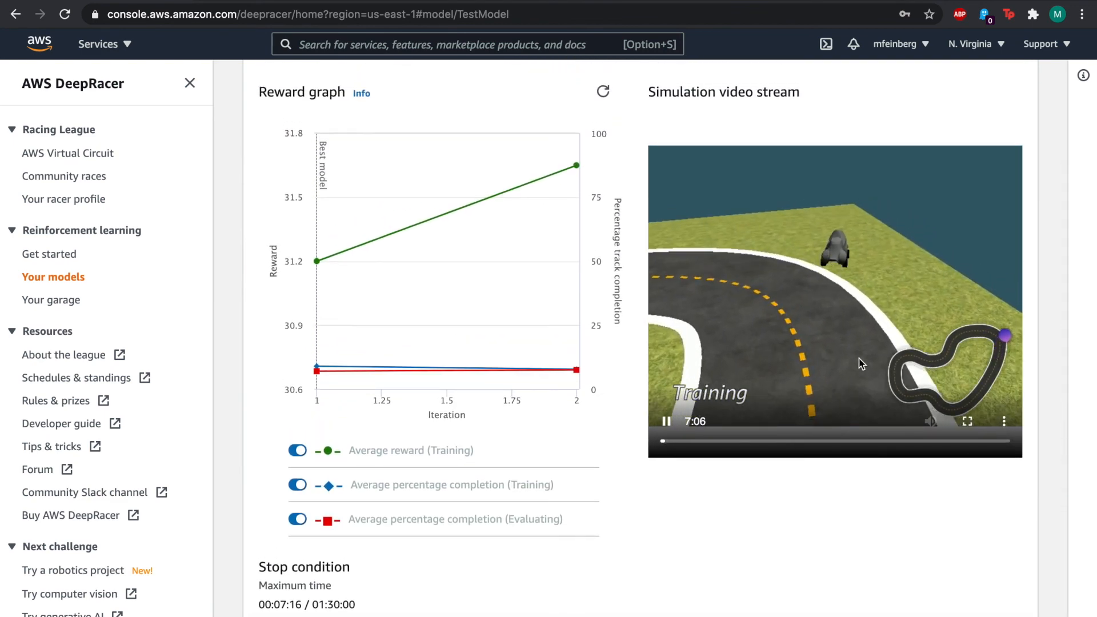
{"action": "scroll", "coordinate": [786, 469], "scroll_direction": "up", "scroll_amount": 1}
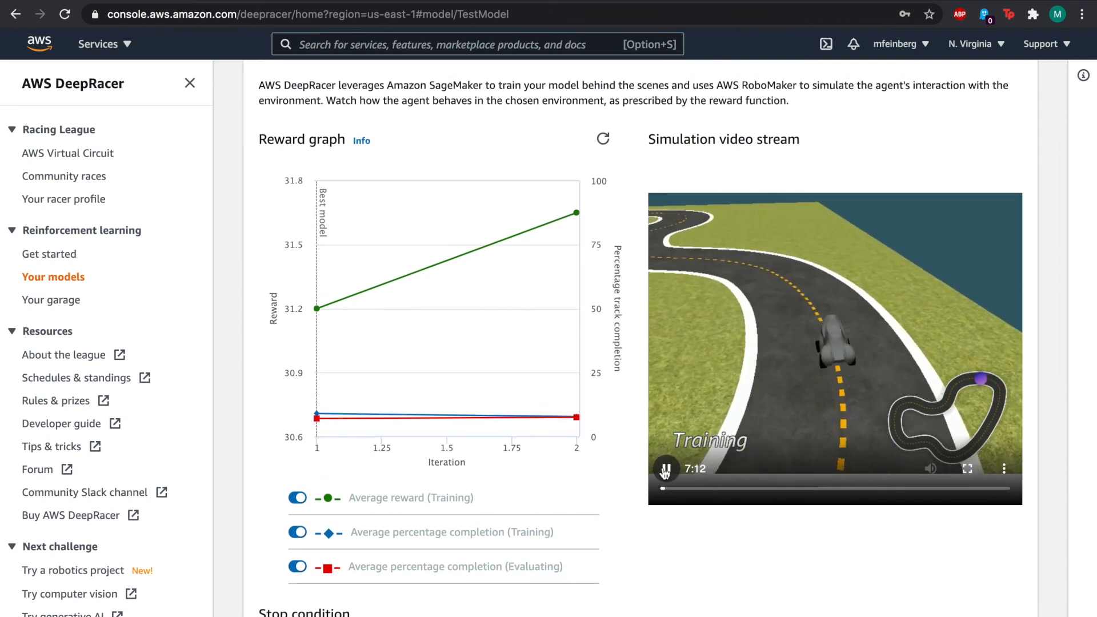
{"action": "scroll", "coordinate": [637, 583], "scroll_direction": "down", "scroll_amount": 1}
{"action": "scroll", "coordinate": [636, 583], "scroll_direction": "up", "scroll_amount": 2}
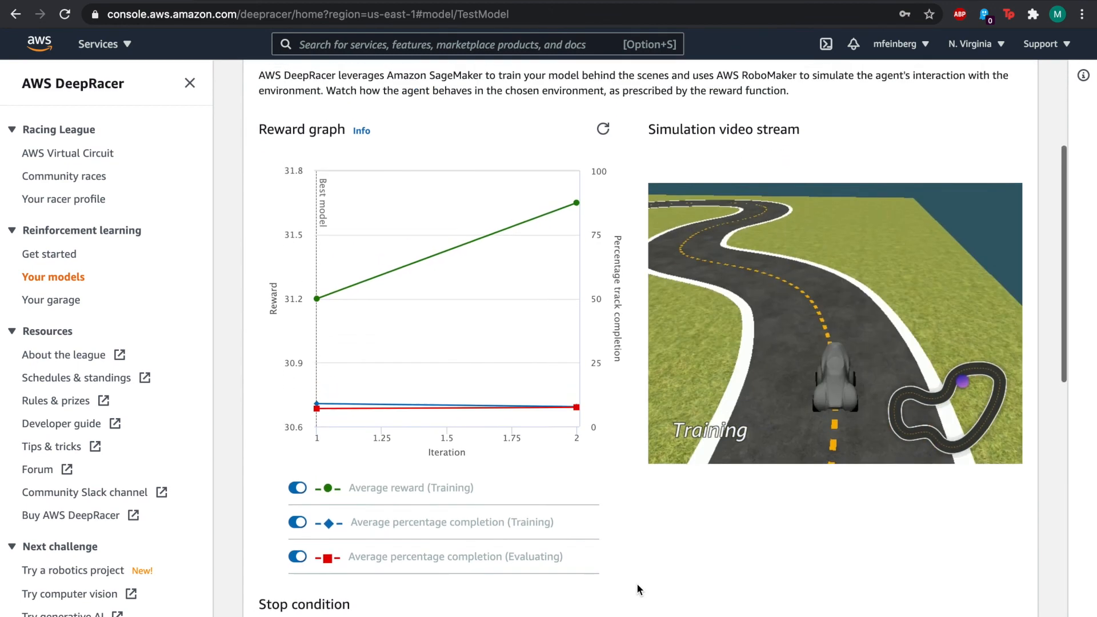
{"action": "scroll", "coordinate": [637, 583], "scroll_direction": "up", "scroll_amount": 1}
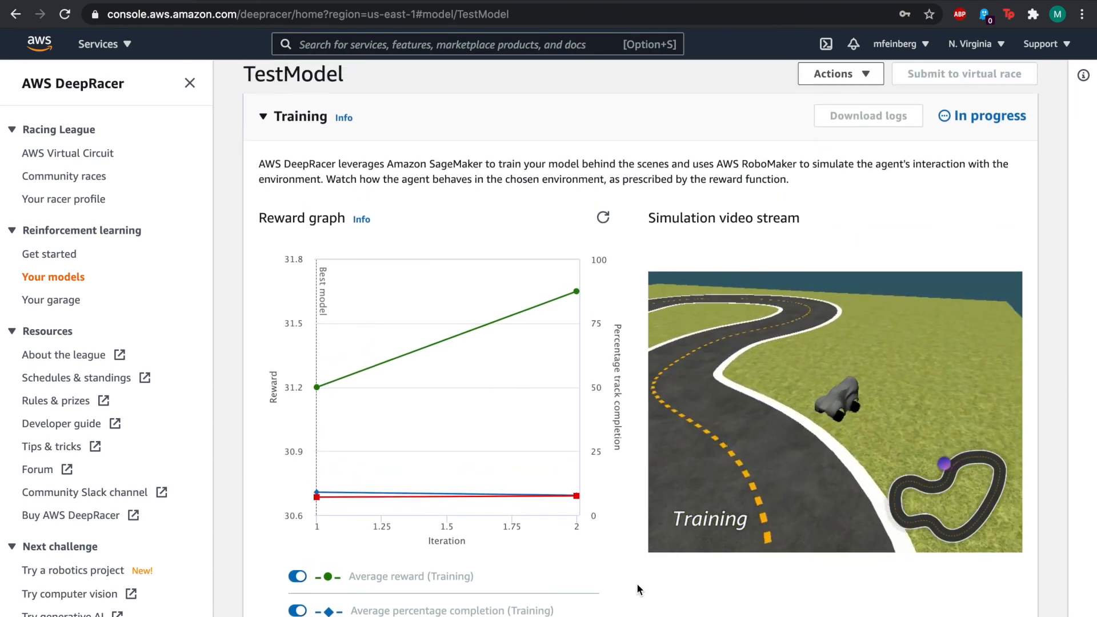
{"action": "scroll", "coordinate": [637, 583], "scroll_direction": "down", "scroll_amount": 1}
{"action": "scroll", "coordinate": [640, 590], "scroll_direction": "down", "scroll_amount": 1}
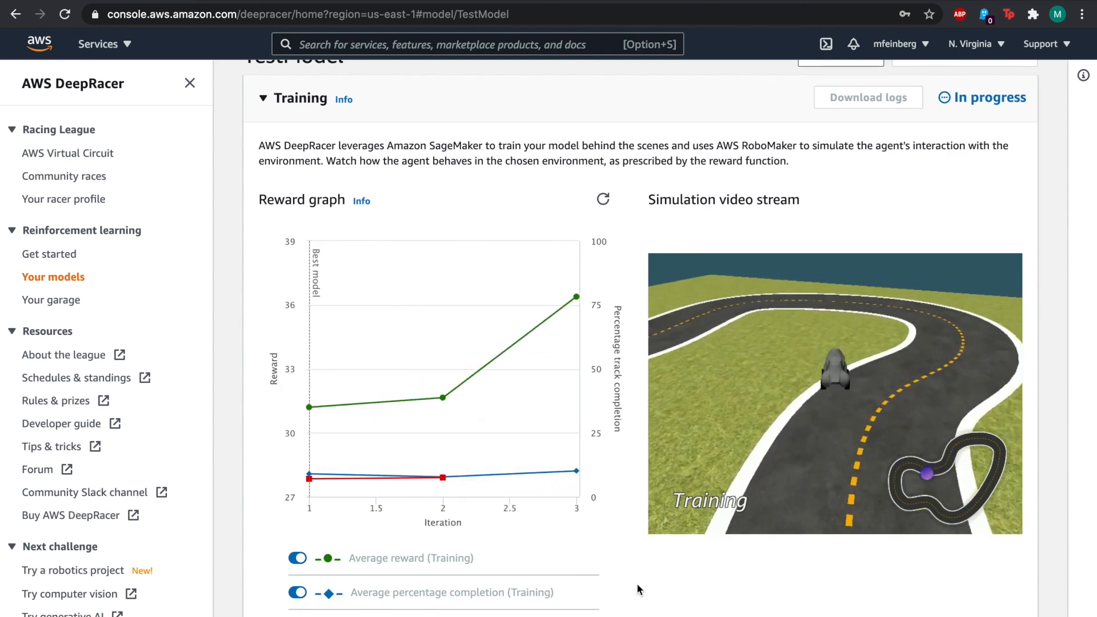
{"action": "mouse_move", "coordinate": [692, 545]}
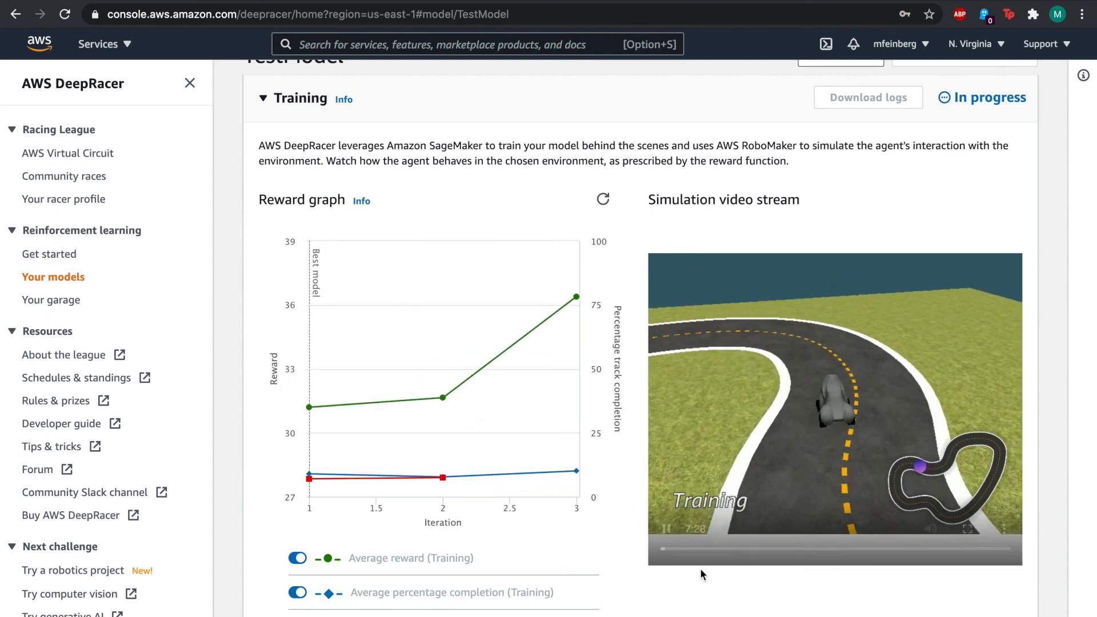
{"action": "mouse_move", "coordinate": [700, 446]}
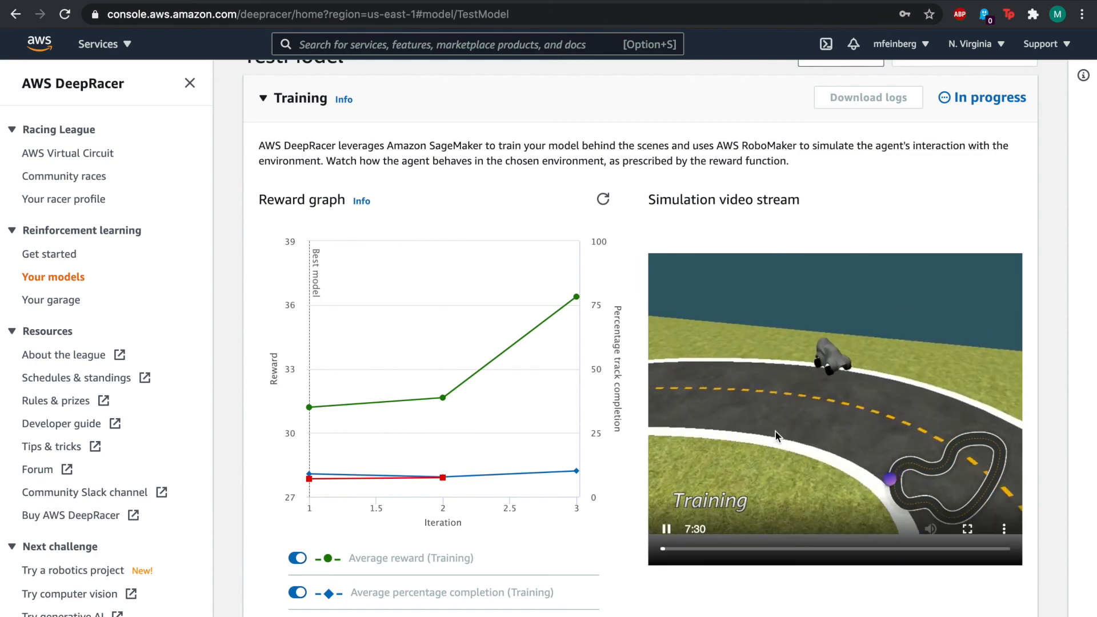